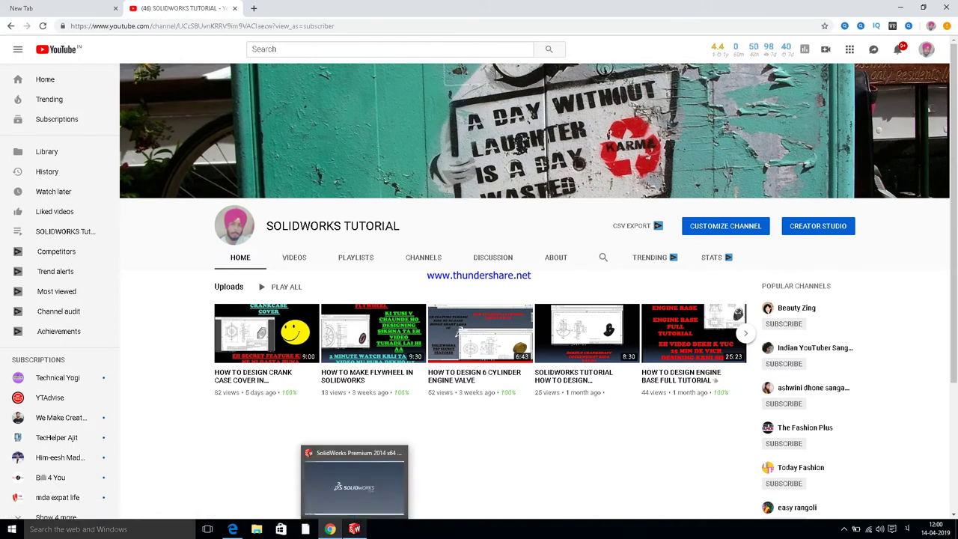
Bring the SolidWorks Premium 2014 window to the front from the taskbar preview.
{"action": "left_click", "coordinate": [354, 483]}
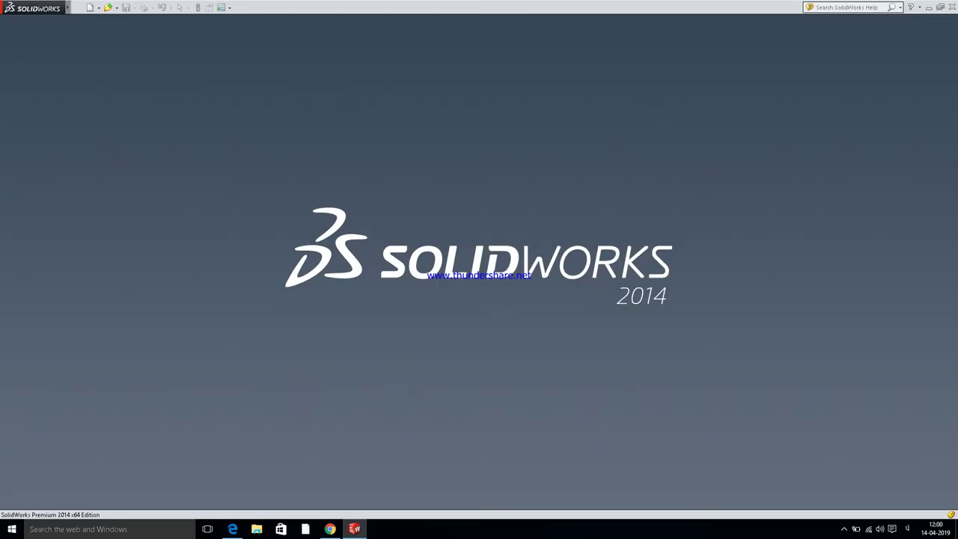
Create Part1, apply the Plain White scene, and begin Sketch1 on the Front Plane.
{"action": "left_click", "coordinate": [89, 7]}
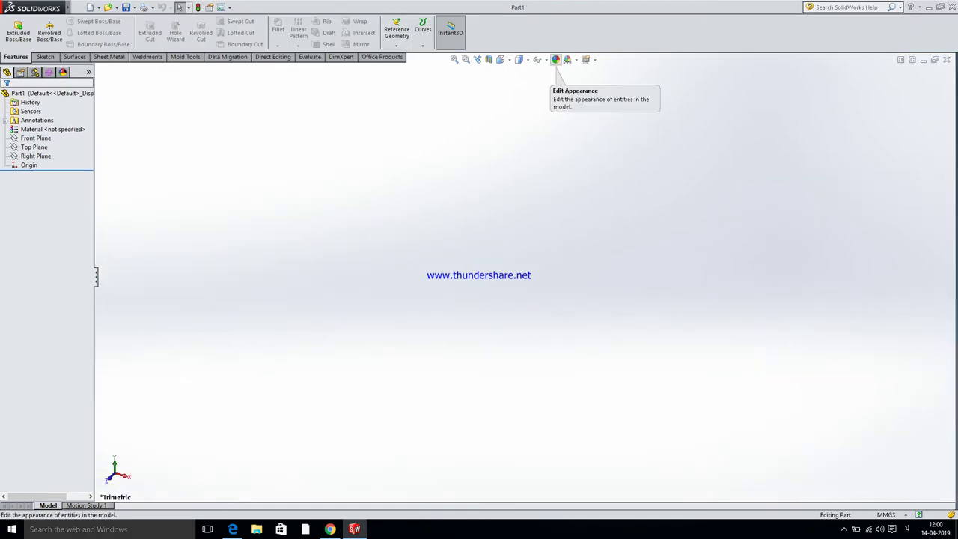
{"action": "left_click", "coordinate": [586, 59]}
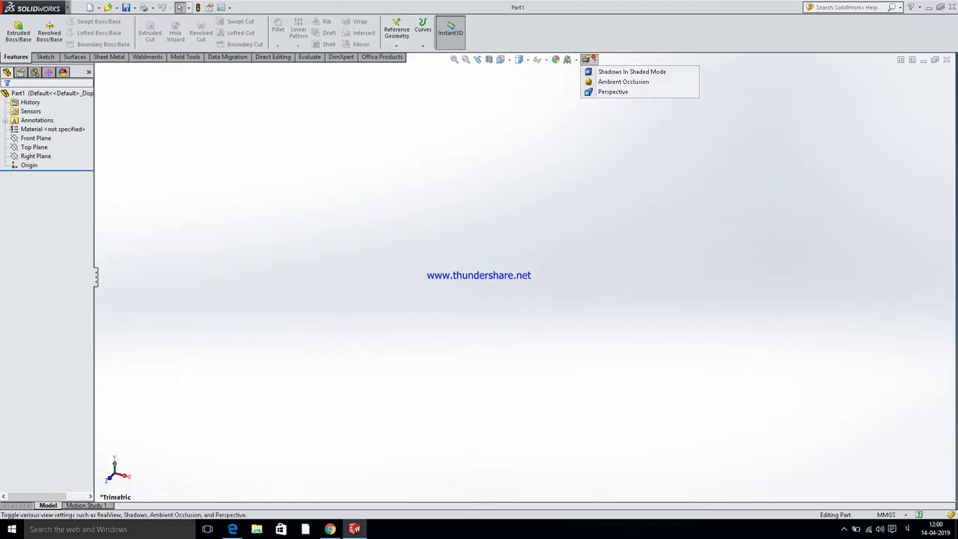
{"action": "left_click", "coordinate": [567, 60]}
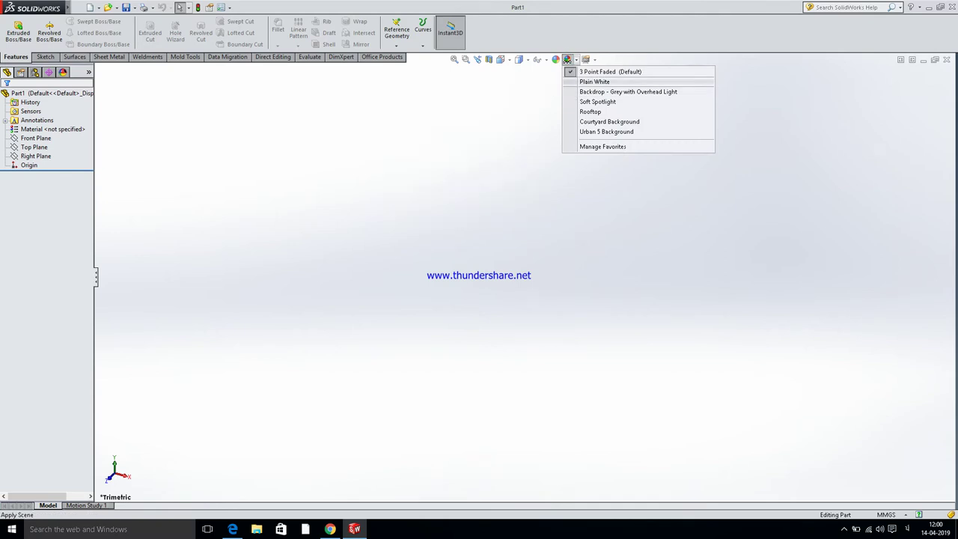
{"action": "left_click", "coordinate": [586, 80]}
{"action": "left_click", "coordinate": [36, 138]}
{"action": "left_click", "coordinate": [39, 123]}
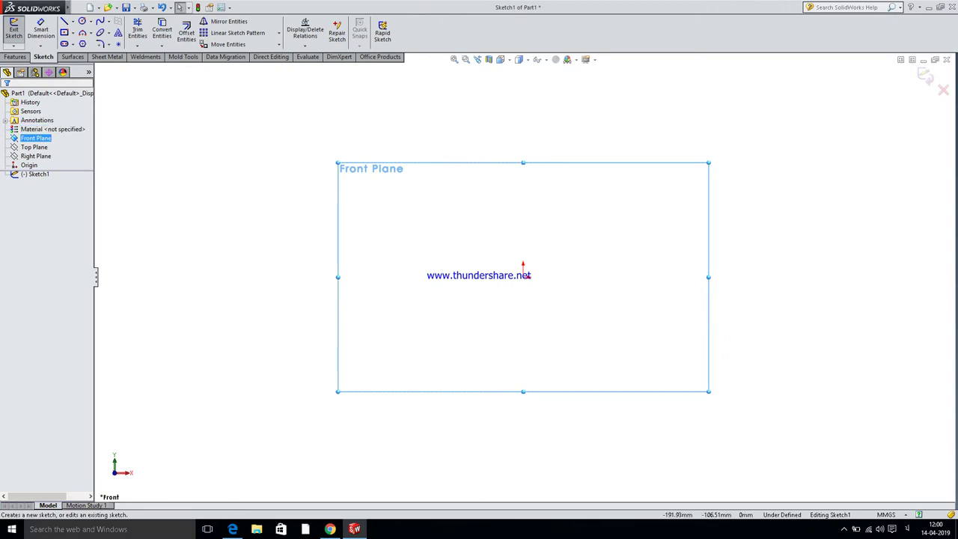
Draw a center rectangle starting from the origin.
{"action": "left_click", "coordinate": [232, 529]}
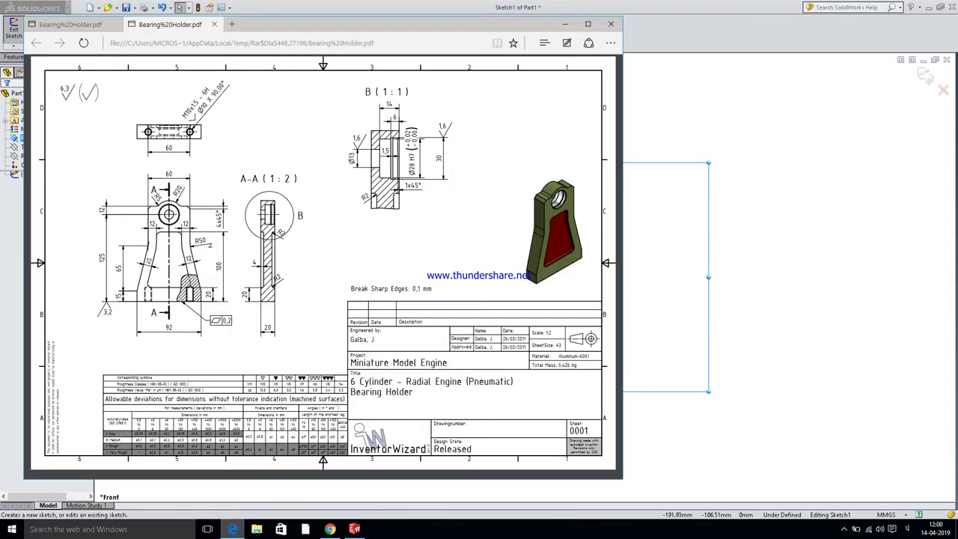
{"action": "left_click", "coordinate": [233, 529]}
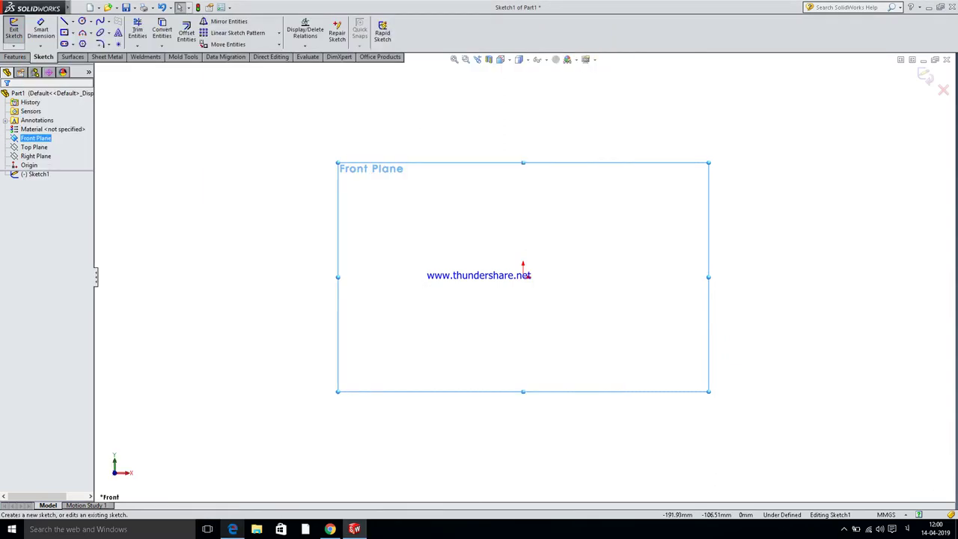
{"action": "left_click", "coordinate": [72, 32]}
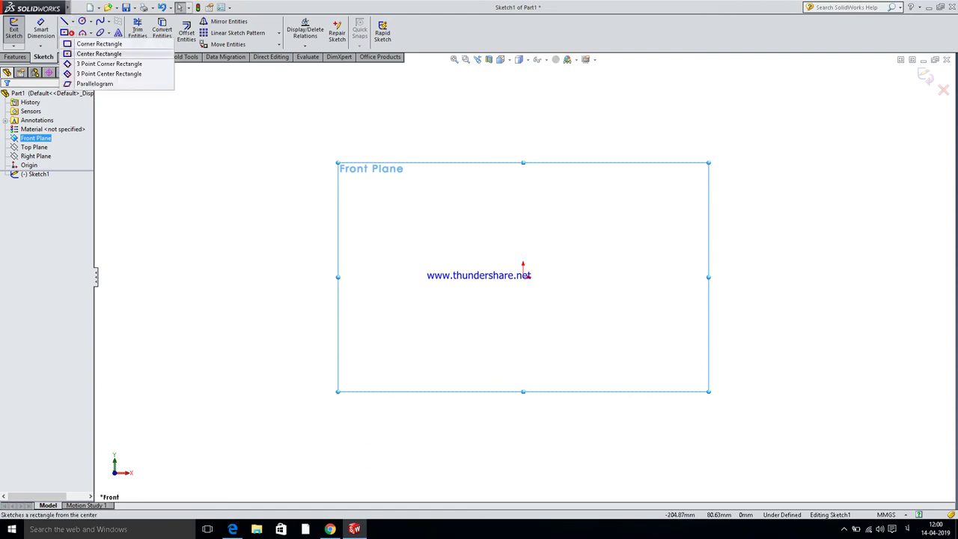
{"action": "left_click", "coordinate": [86, 41]}
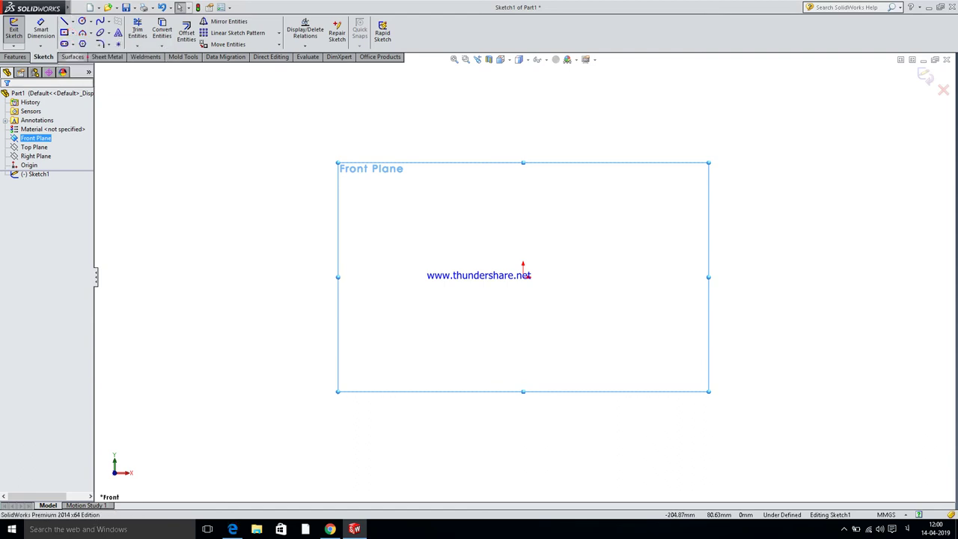
{"action": "left_click", "coordinate": [523, 276]}
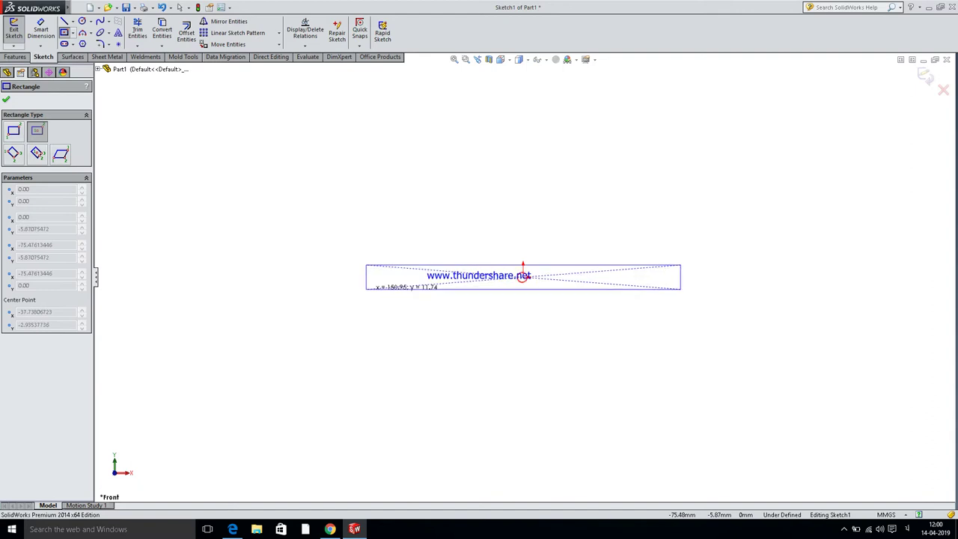
{"action": "left_click", "coordinate": [366, 302]}
{"action": "left_click", "coordinate": [367, 303]}
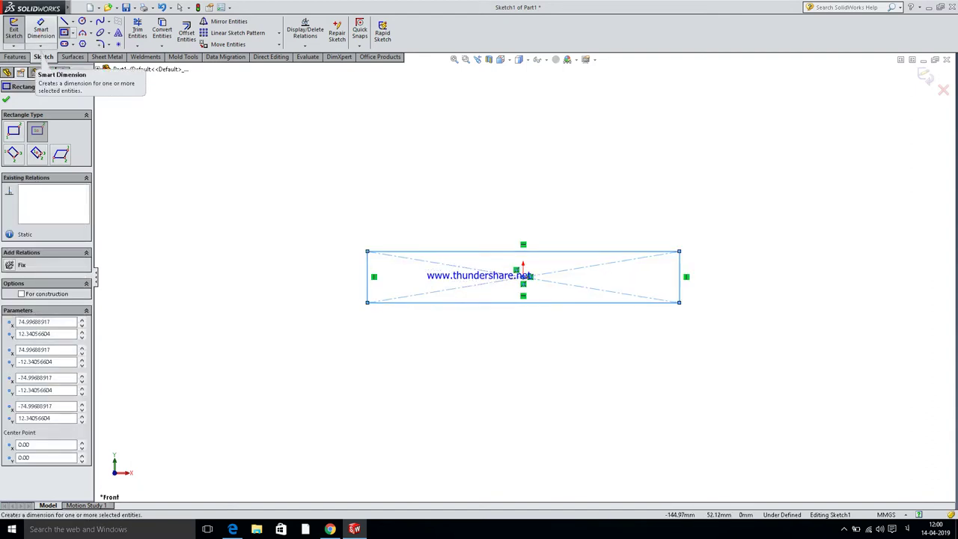
Dimension the rectangle 92 mm wide and 15 mm tall, checking the reference drawing.
{"action": "left_click", "coordinate": [41, 32]}
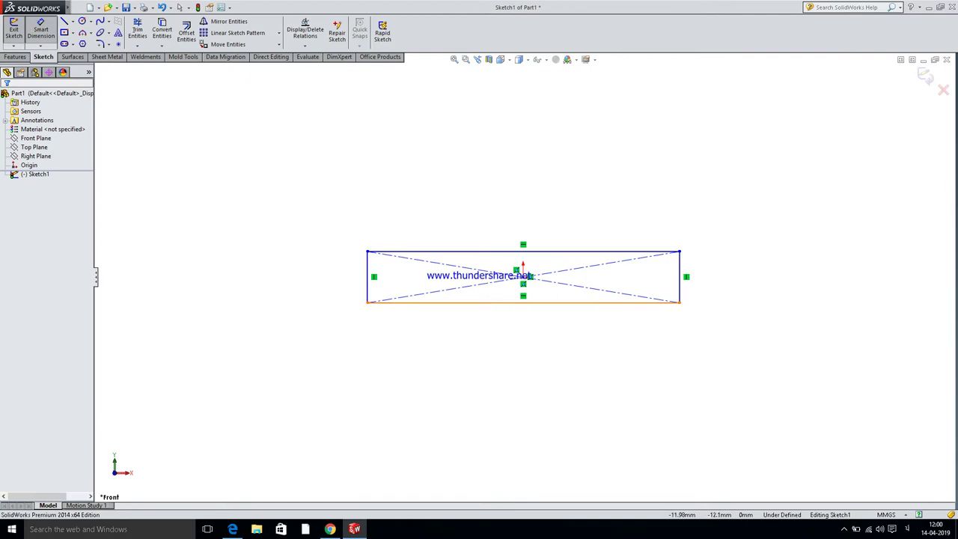
{"action": "left_click", "coordinate": [498, 302]}
{"action": "left_click", "coordinate": [490, 365]}
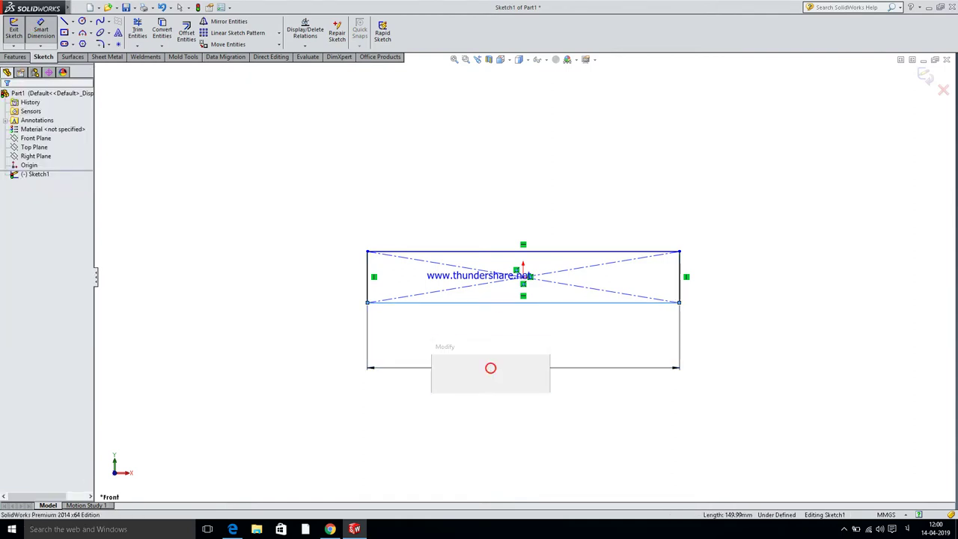
{"action": "type", "text": "92"}
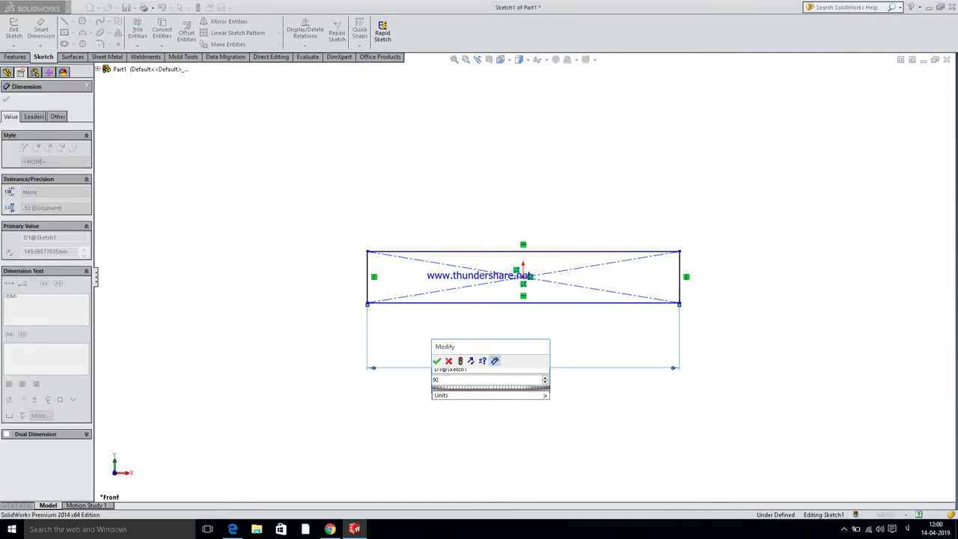
{"action": "key", "text": "Return"}
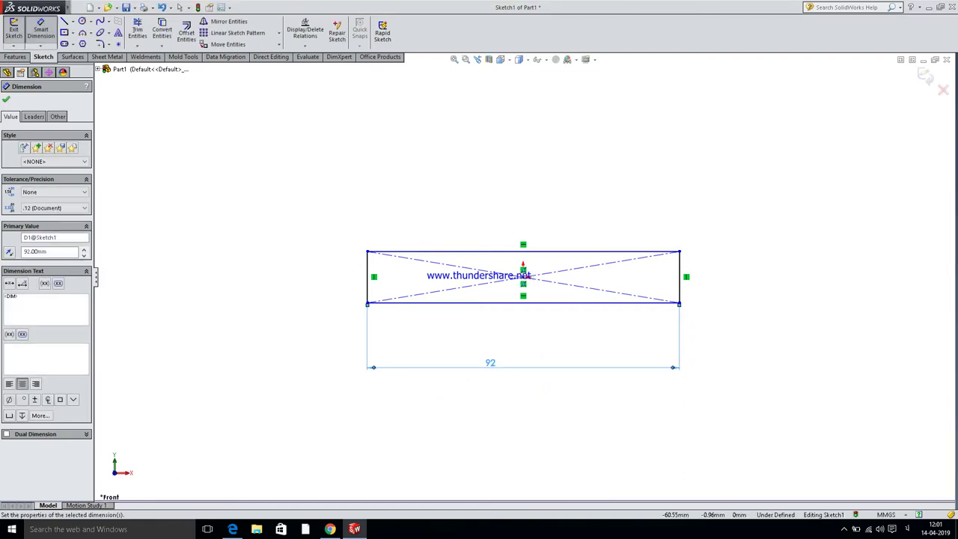
{"action": "left_click", "coordinate": [367, 277]}
{"action": "left_click", "coordinate": [293, 278]}
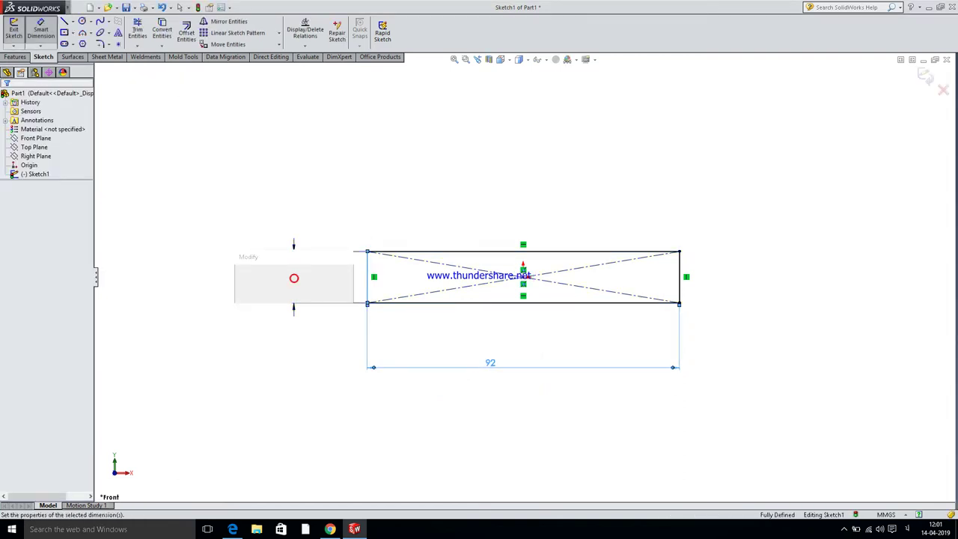
{"action": "left_click", "coordinate": [214, 486]}
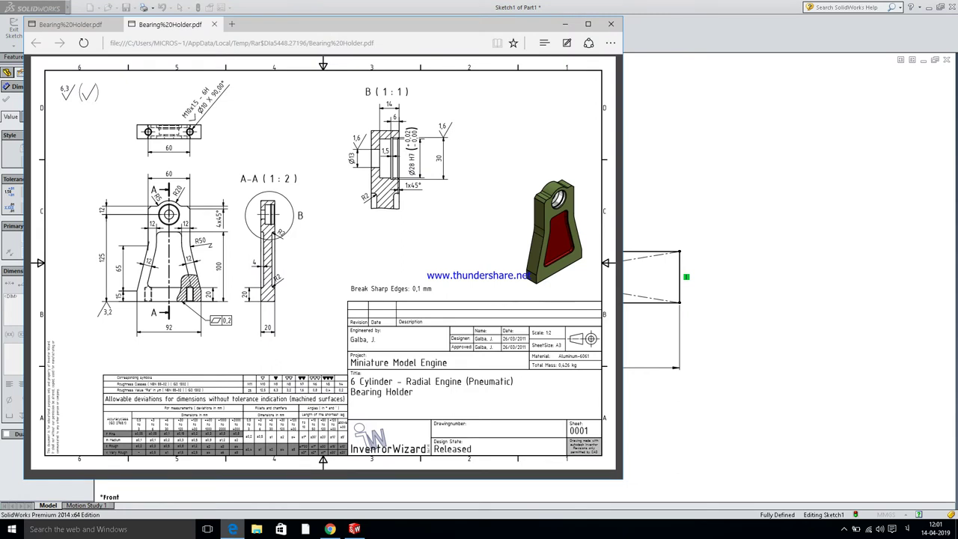
{"action": "left_click", "coordinate": [232, 530]}
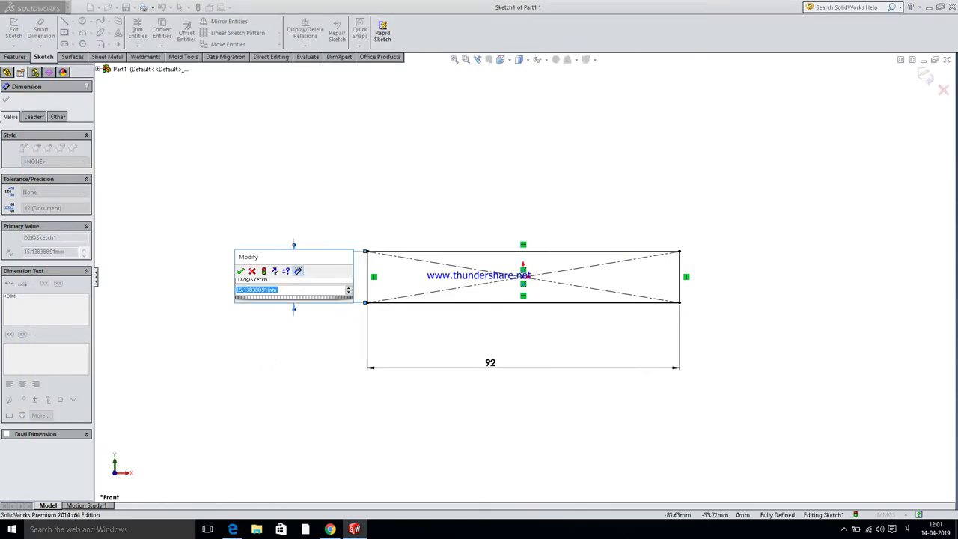
{"action": "left_click", "coordinate": [233, 529]}
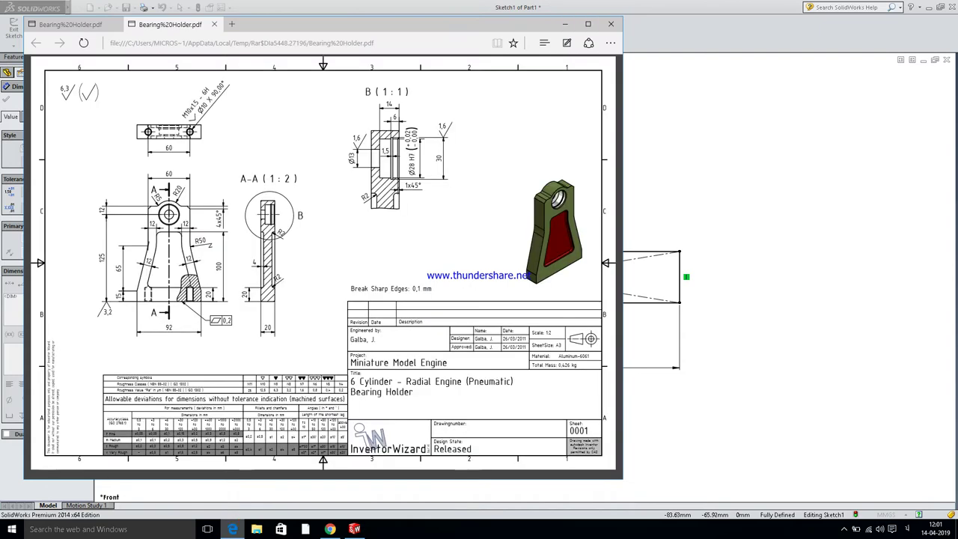
{"action": "left_click", "coordinate": [233, 530]}
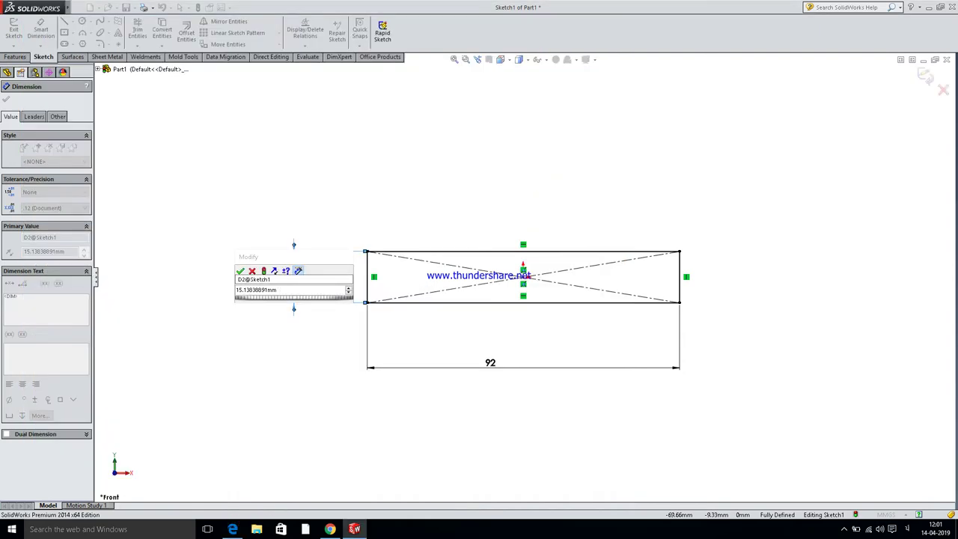
{"action": "type", "text": "15"}
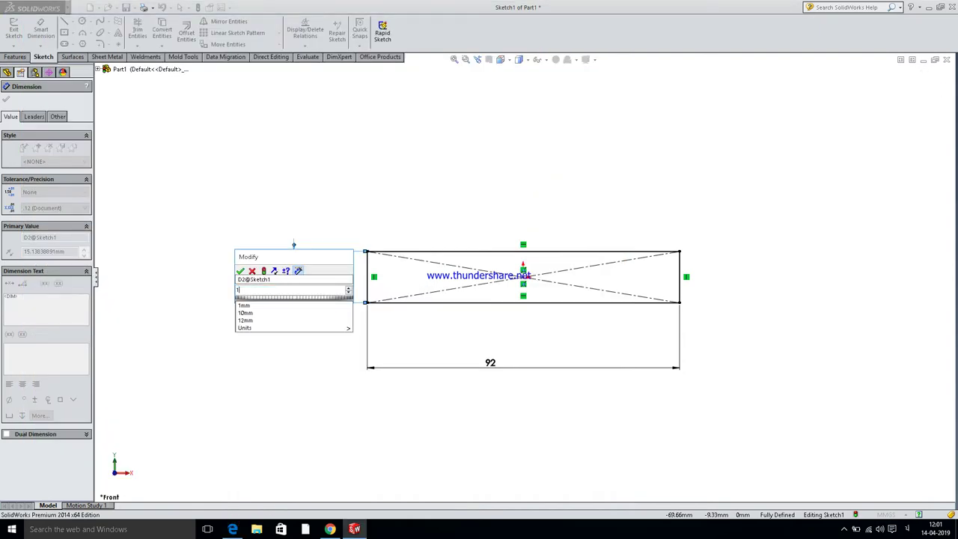
{"action": "key", "text": "Return"}
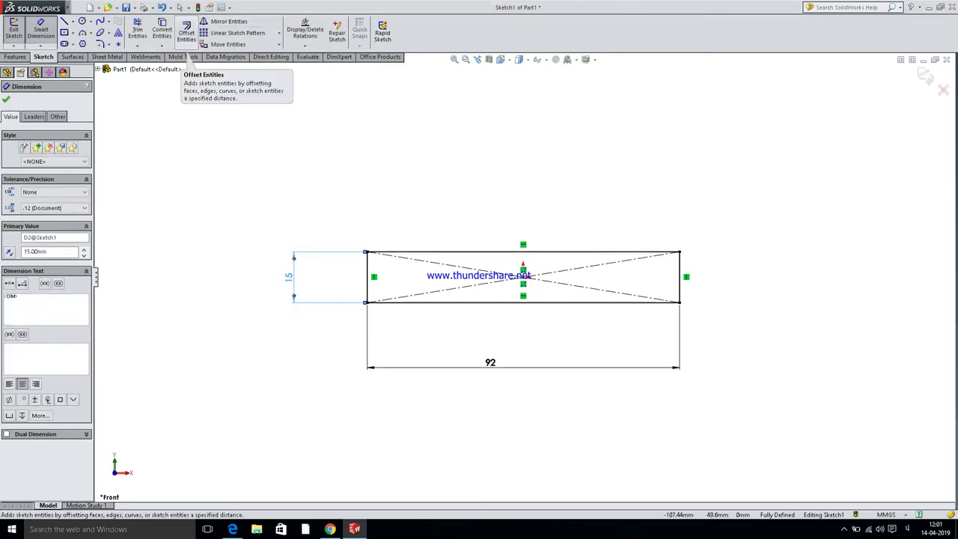
{"action": "left_click", "coordinate": [469, 225]}
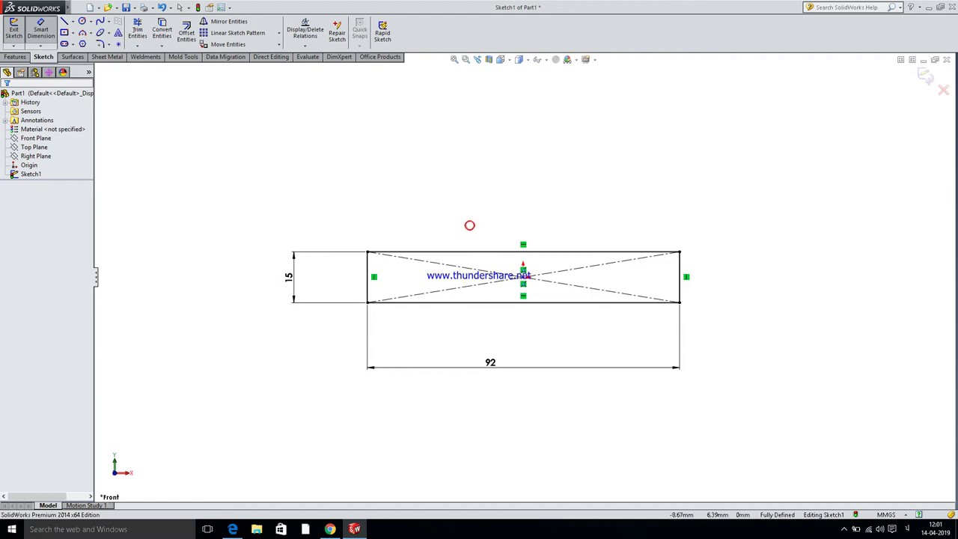
Trim away the rectangle's top edge.
{"action": "left_click", "coordinate": [137, 31]}
{"action": "left_click", "coordinate": [131, 23]}
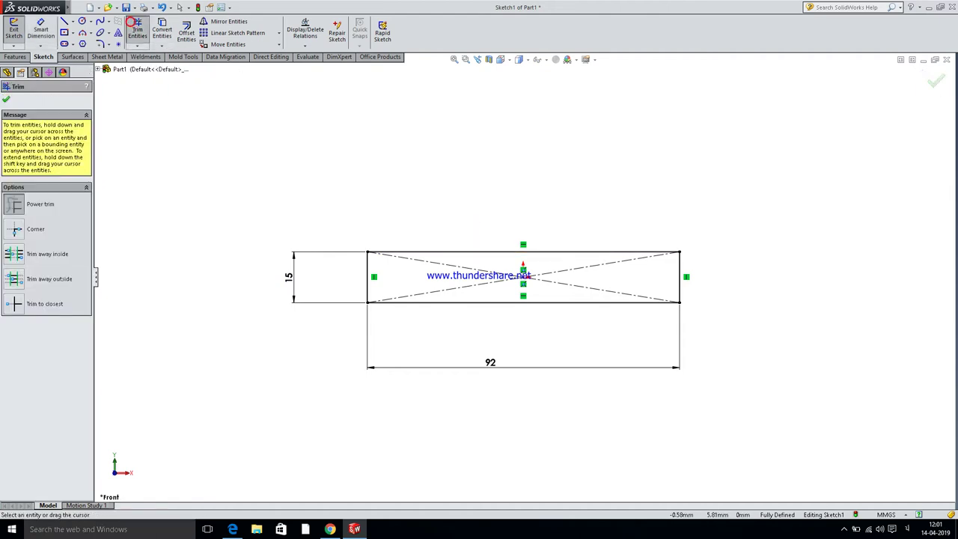
{"action": "left_click_drag", "start_coordinate": [513, 245], "coordinate": [518, 258]}
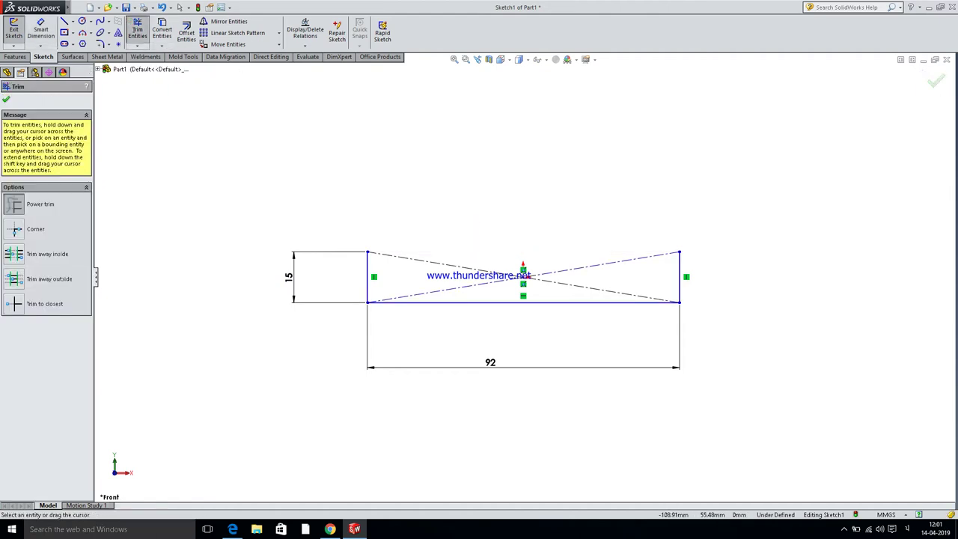
{"action": "scroll", "coordinate": [524, 274], "scroll_direction": "up", "scroll_amount": 2}
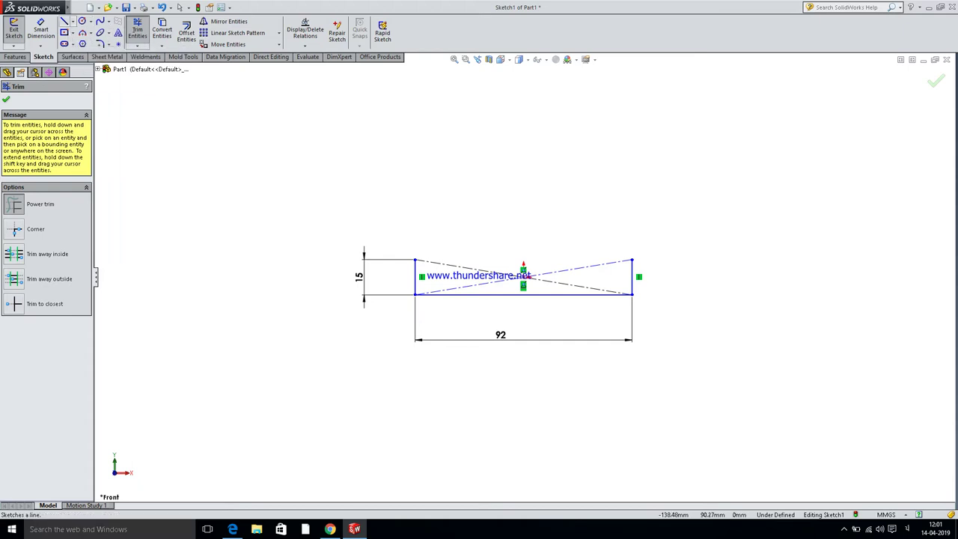
Draw a slanted line up from the top-left corner, then a vertical line above it.
{"action": "left_click", "coordinate": [64, 21]}
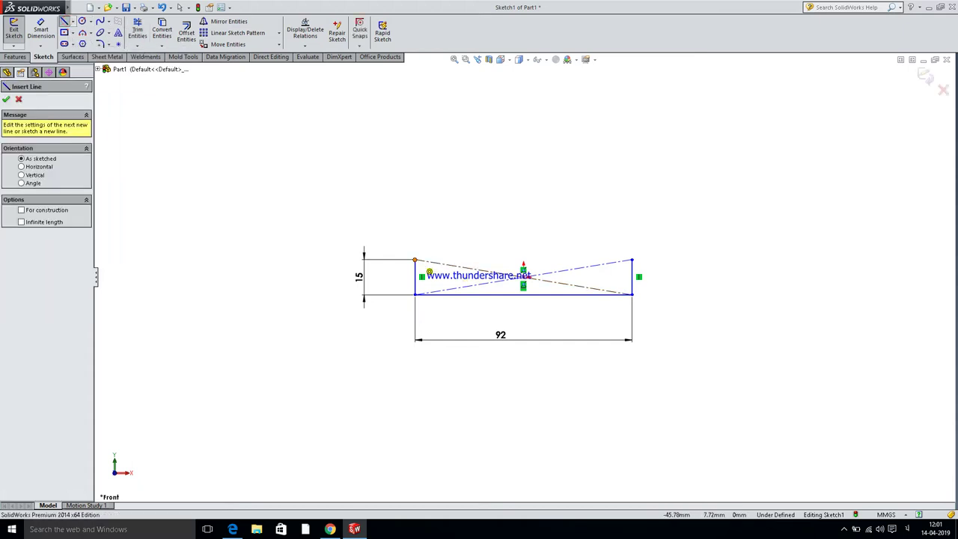
{"action": "left_click", "coordinate": [414, 260]}
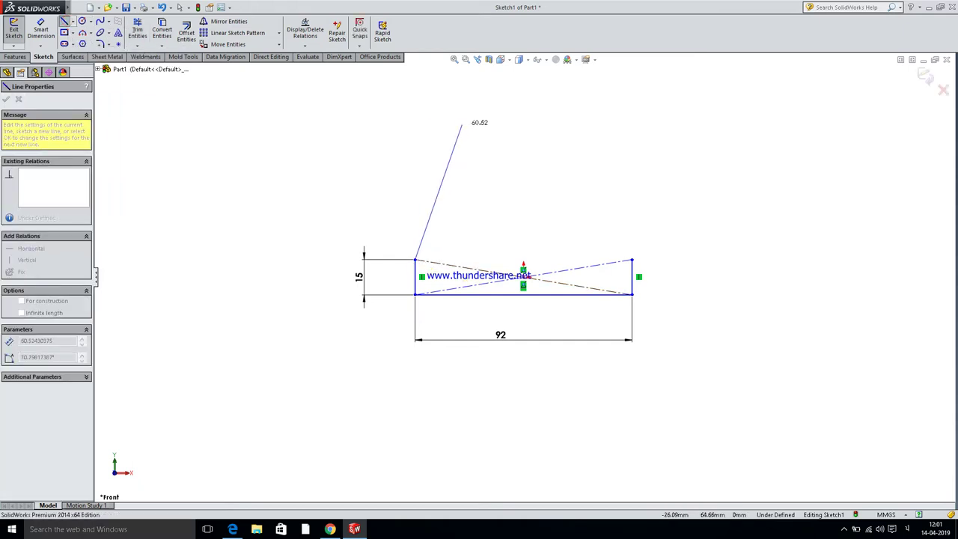
{"action": "left_click", "coordinate": [462, 124]}
{"action": "scroll", "coordinate": [524, 274], "scroll_direction": "up", "scroll_amount": 2}
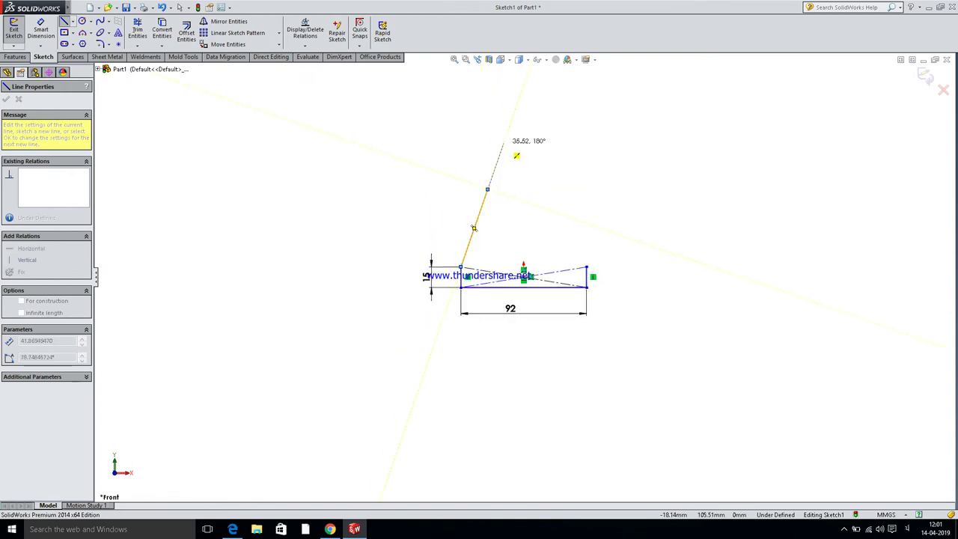
{"action": "left_click", "coordinate": [488, 114]}
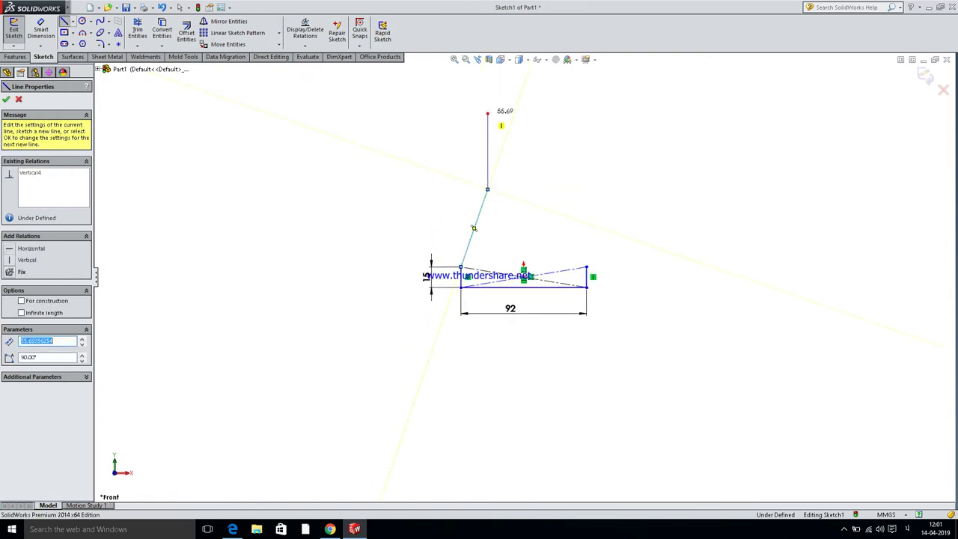
{"action": "key", "text": "Escape"}
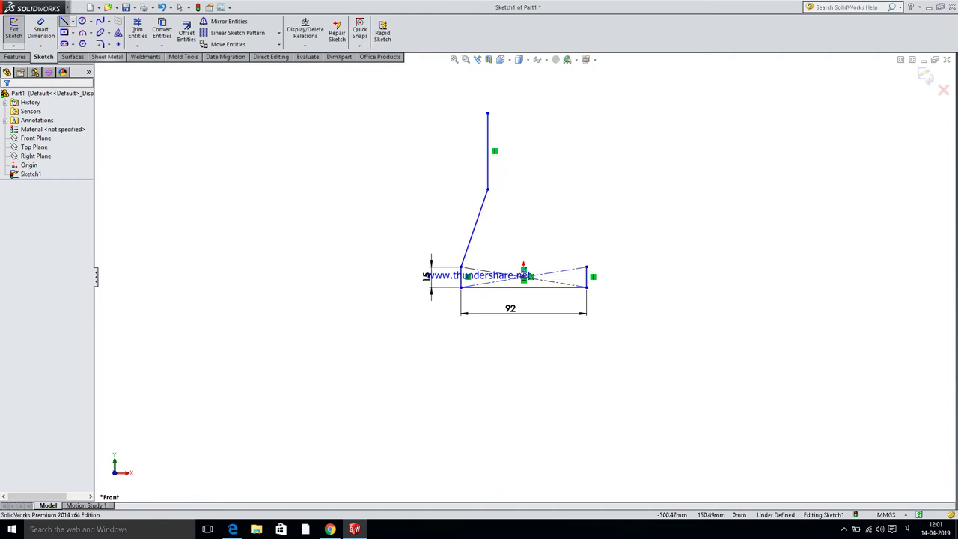
Dimension the slanted line's rise to 65 mm and the overall height to 137 mm.
{"action": "left_click", "coordinate": [41, 30]}
{"action": "left_click", "coordinate": [474, 223]}
{"action": "left_click", "coordinate": [371, 260]}
{"action": "type", "text": "65"}
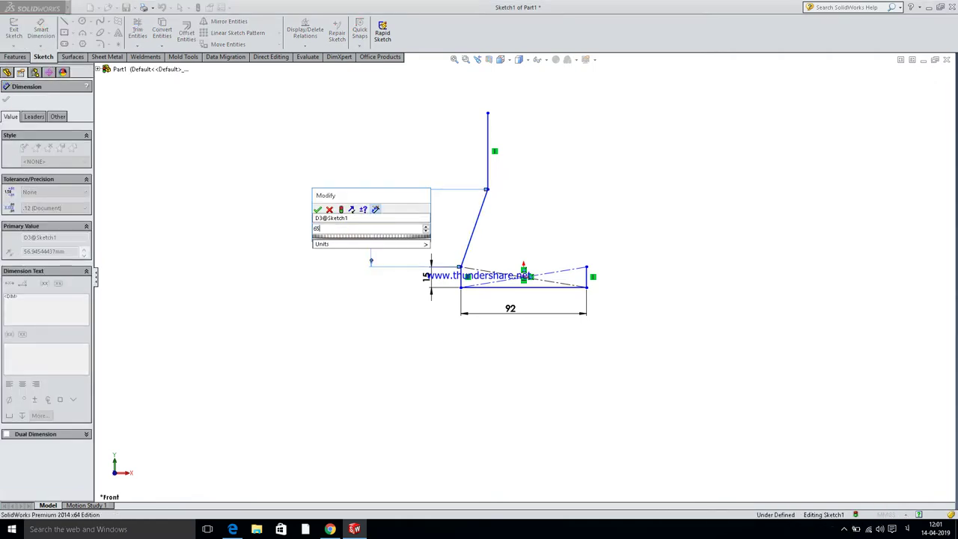
{"action": "key", "text": "Return"}
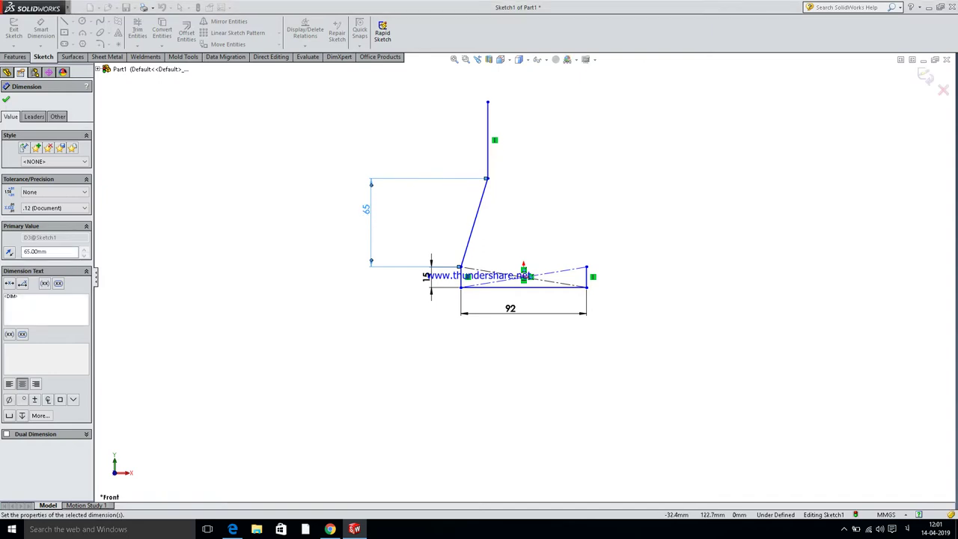
{"action": "left_click", "coordinate": [461, 286]}
{"action": "left_click", "coordinate": [487, 102]}
{"action": "left_click", "coordinate": [307, 233]}
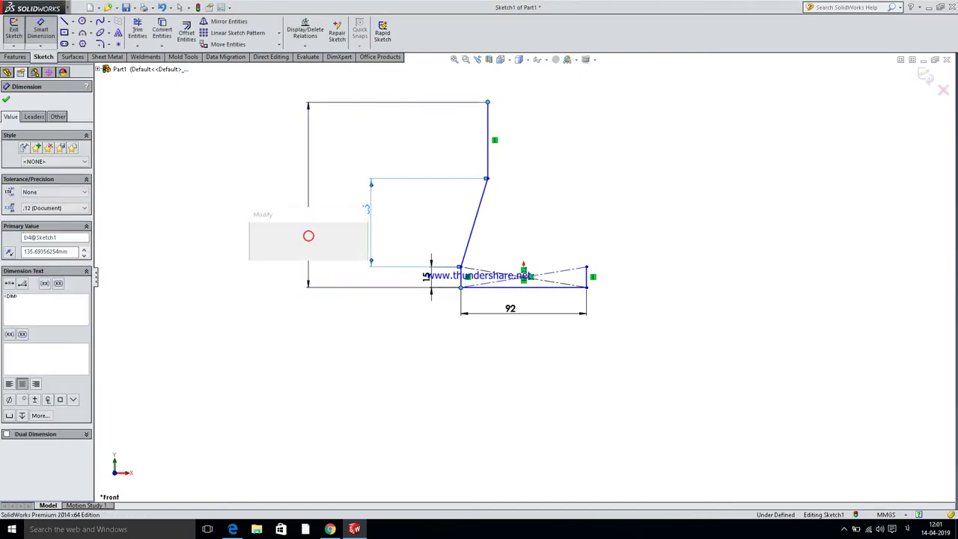
{"action": "type", "text": "137"}
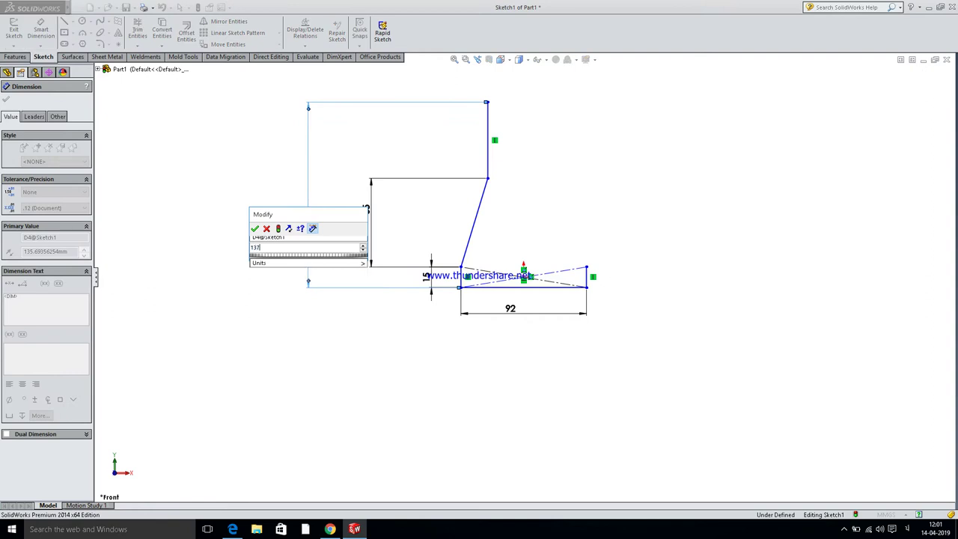
{"action": "key", "text": "Return"}
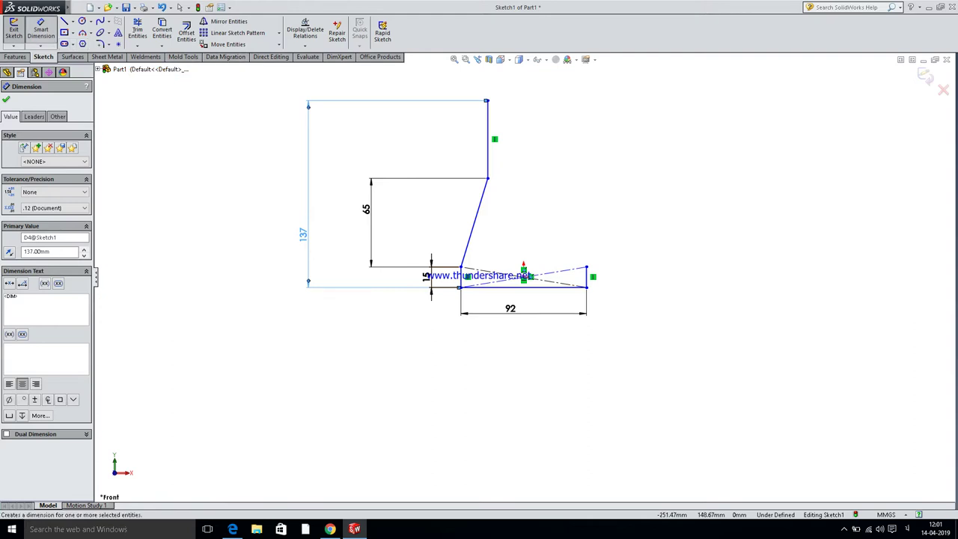
{"action": "left_click", "coordinate": [72, 21]}
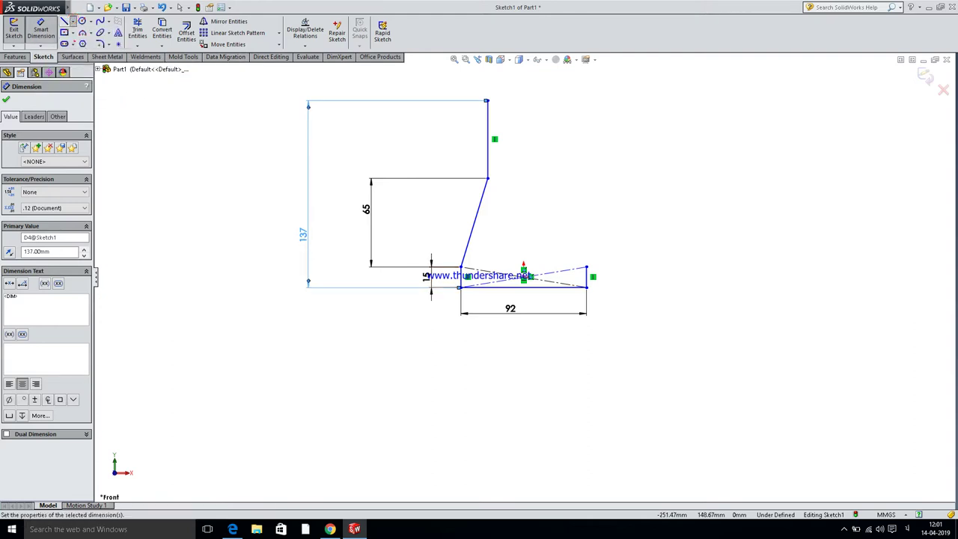
{"action": "left_click", "coordinate": [89, 42]}
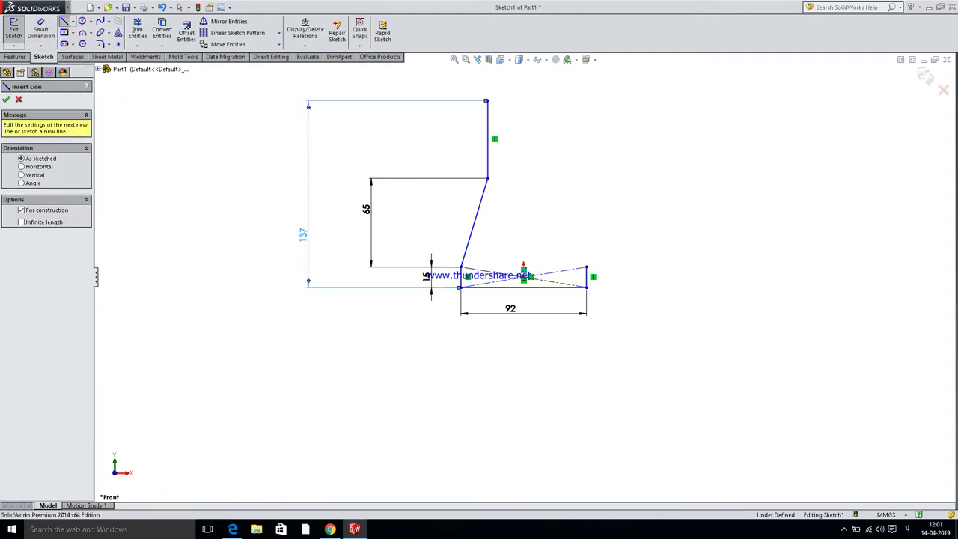
Place a vertical, infinite-length centerline through the origin.
{"action": "left_click", "coordinate": [30, 174]}
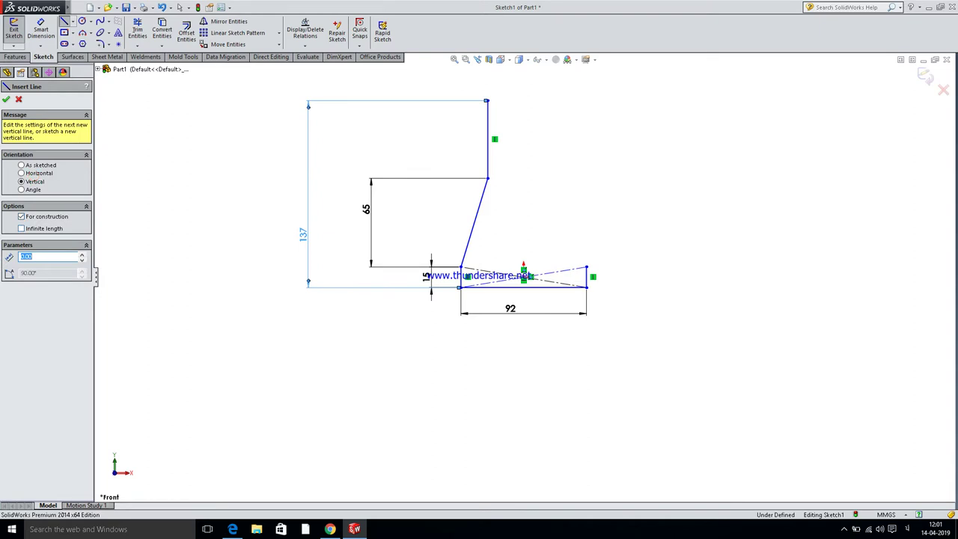
{"action": "left_click", "coordinate": [34, 228]}
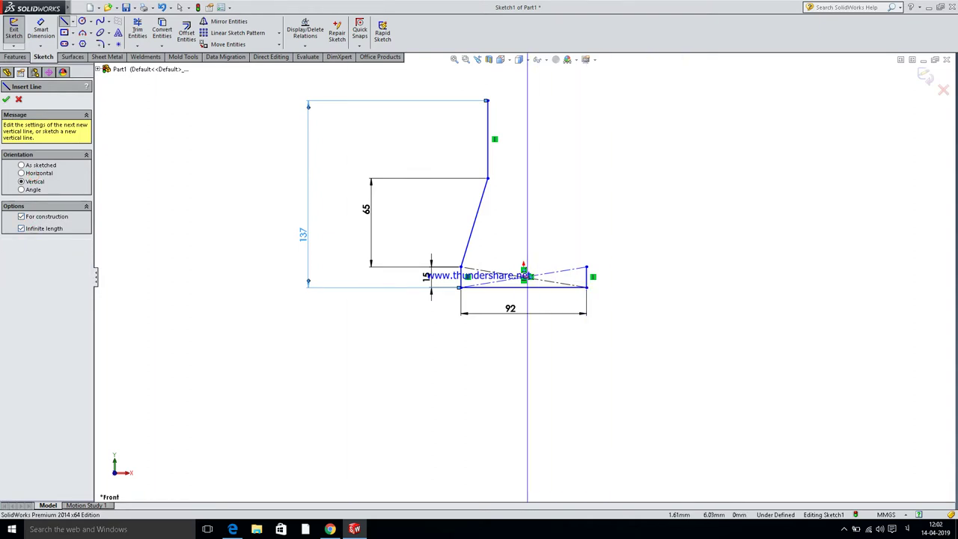
{"action": "left_click", "coordinate": [533, 288]}
{"action": "key", "text": "Escape"}
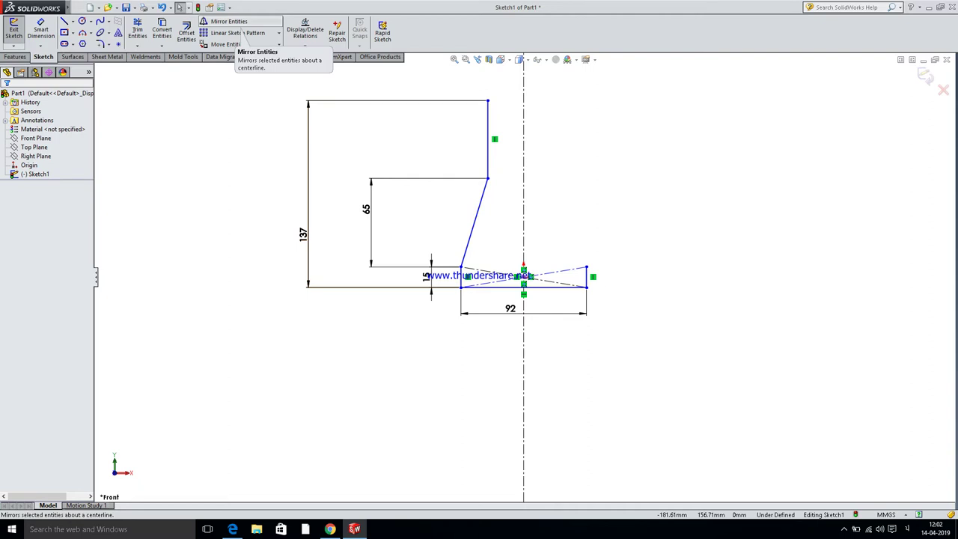
Mirror the three left-side profile lines across the centerline to the right.
{"action": "left_click", "coordinate": [228, 21]}
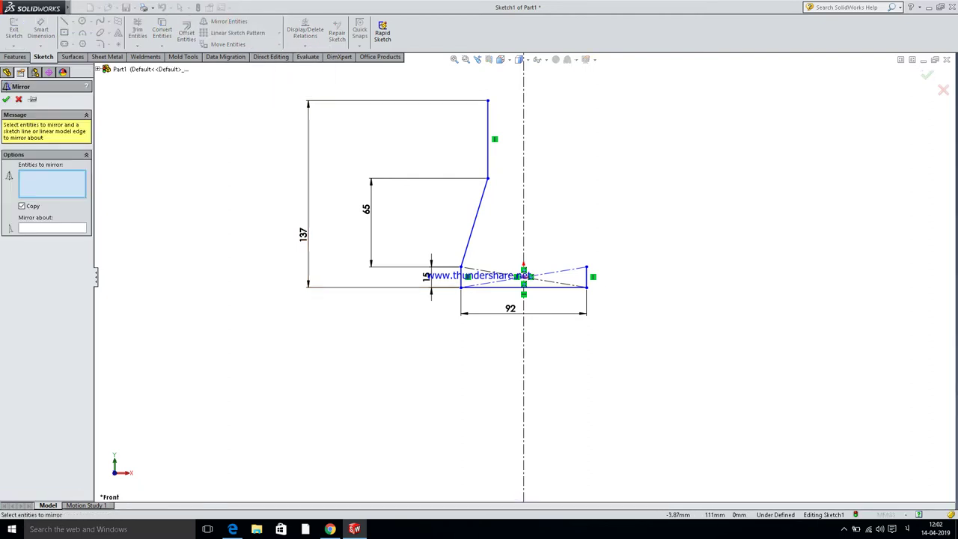
{"action": "left_click", "coordinate": [487, 122]}
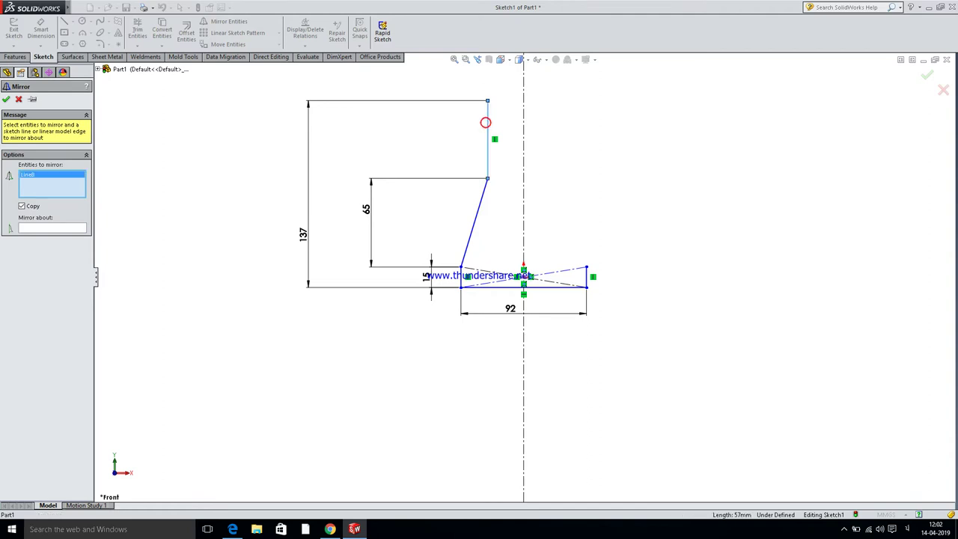
{"action": "left_click", "coordinate": [479, 205]}
{"action": "left_click", "coordinate": [455, 266]}
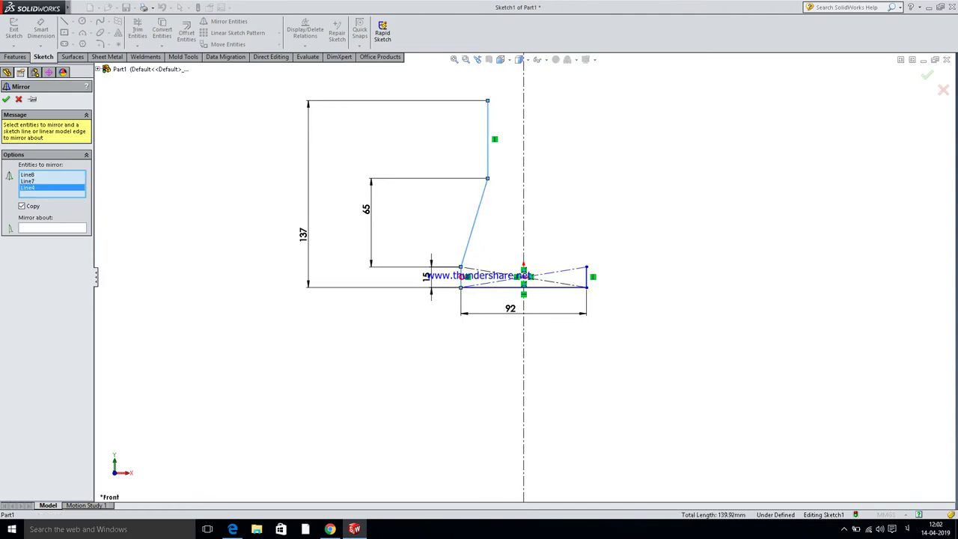
{"action": "left_click", "coordinate": [522, 144]}
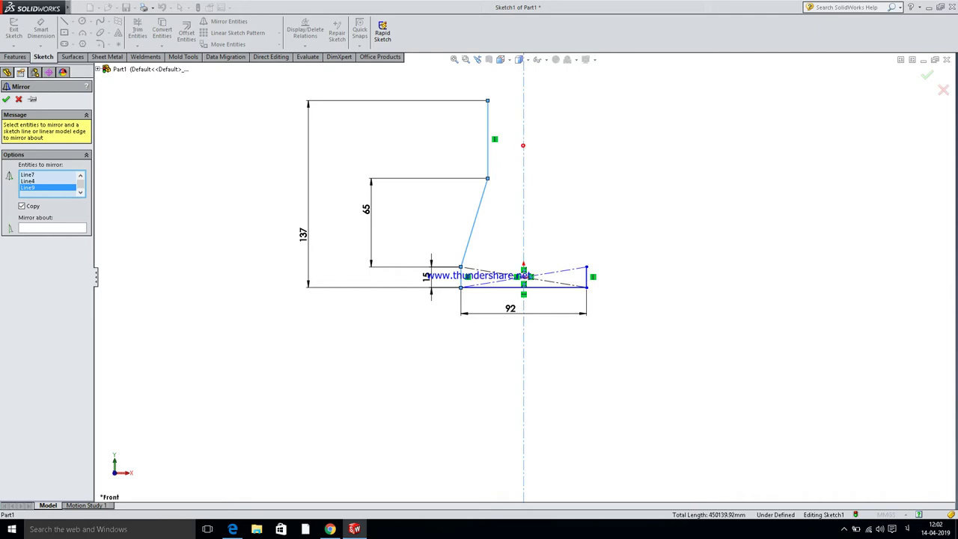
{"action": "right_click", "coordinate": [53, 188]}
{"action": "left_click", "coordinate": [55, 200]}
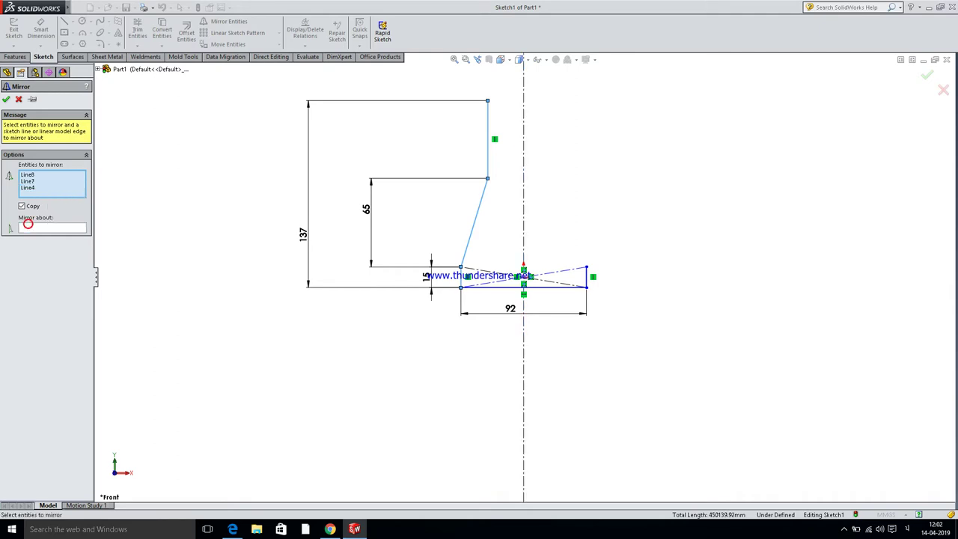
{"action": "left_click", "coordinate": [28, 225]}
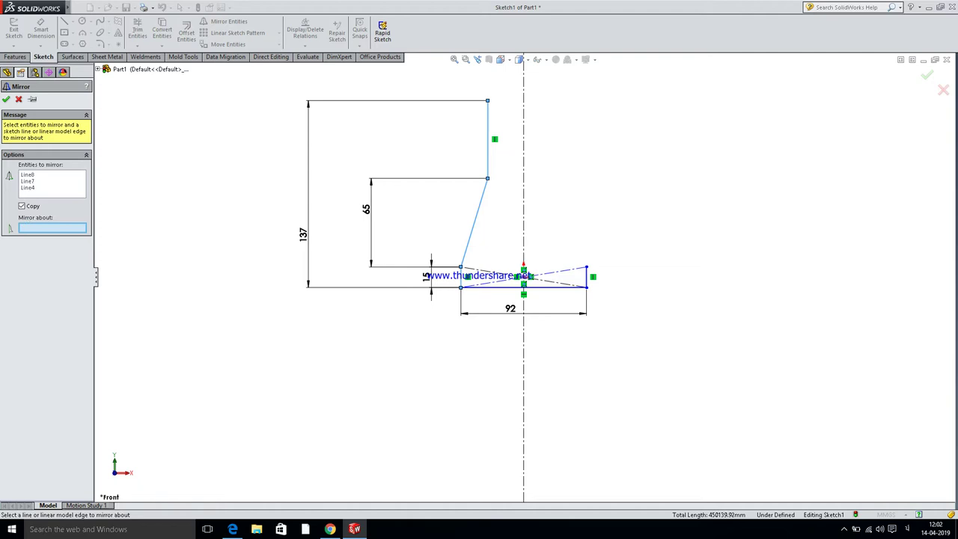
{"action": "left_click", "coordinate": [522, 142]}
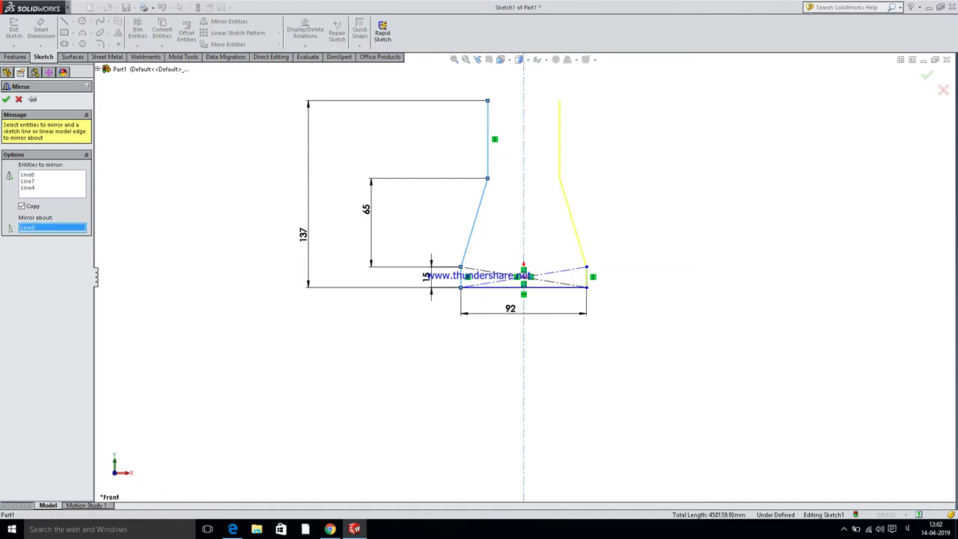
{"action": "left_click", "coordinate": [6, 98]}
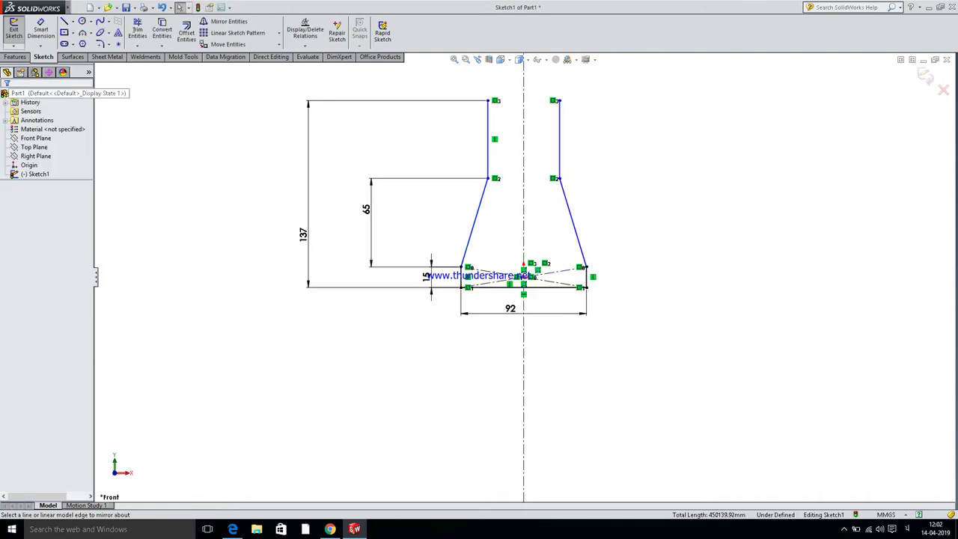
Dimension the top-left corner 30 mm from the centerline.
{"action": "scroll", "coordinate": [419, 67], "scroll_direction": "down", "scroll_amount": 1}
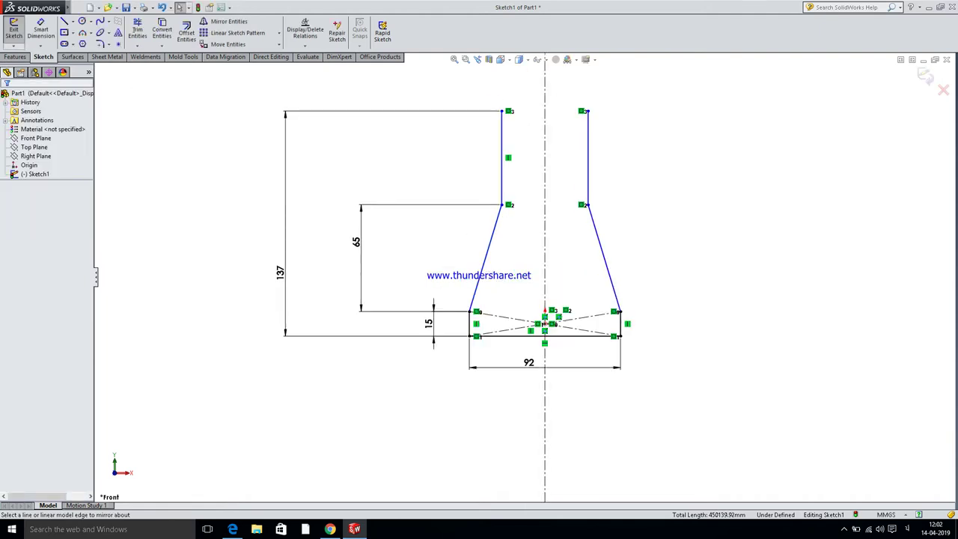
{"action": "left_click", "coordinate": [35, 34]}
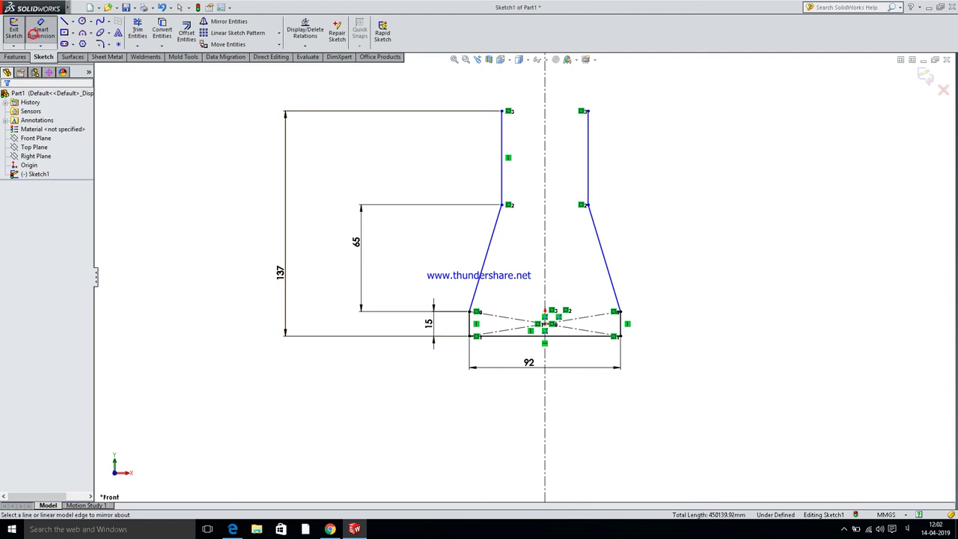
{"action": "left_click", "coordinate": [501, 111]}
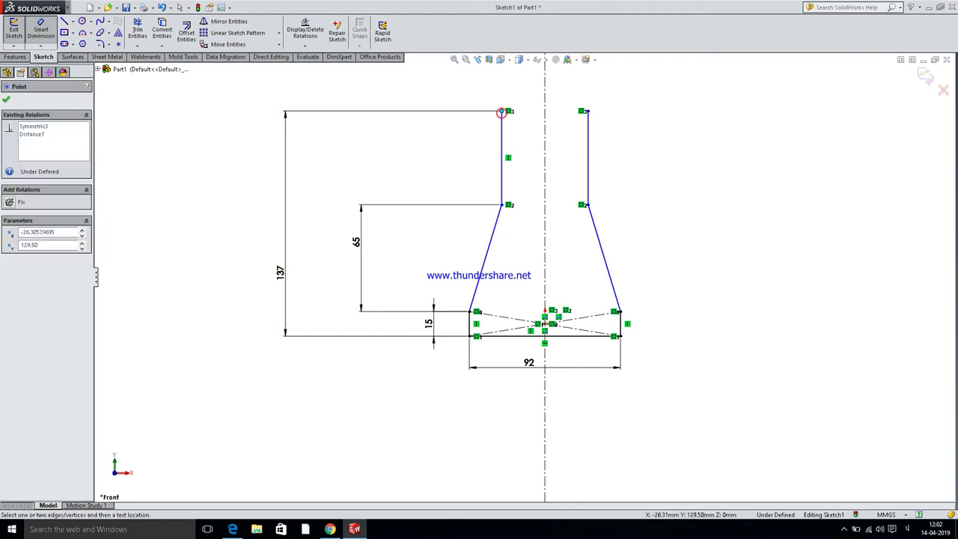
{"action": "left_click", "coordinate": [545, 105]}
{"action": "left_click", "coordinate": [529, 81]}
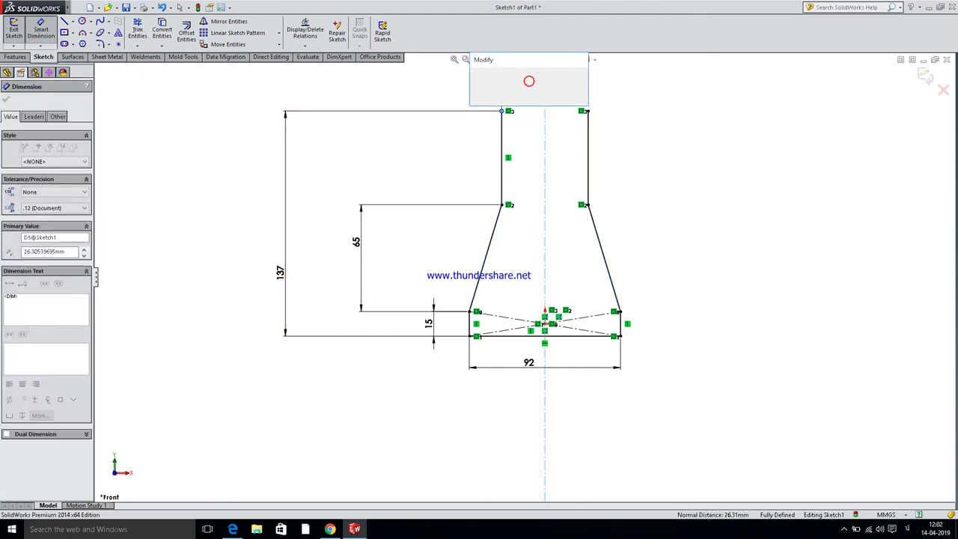
{"action": "type", "text": "30"}
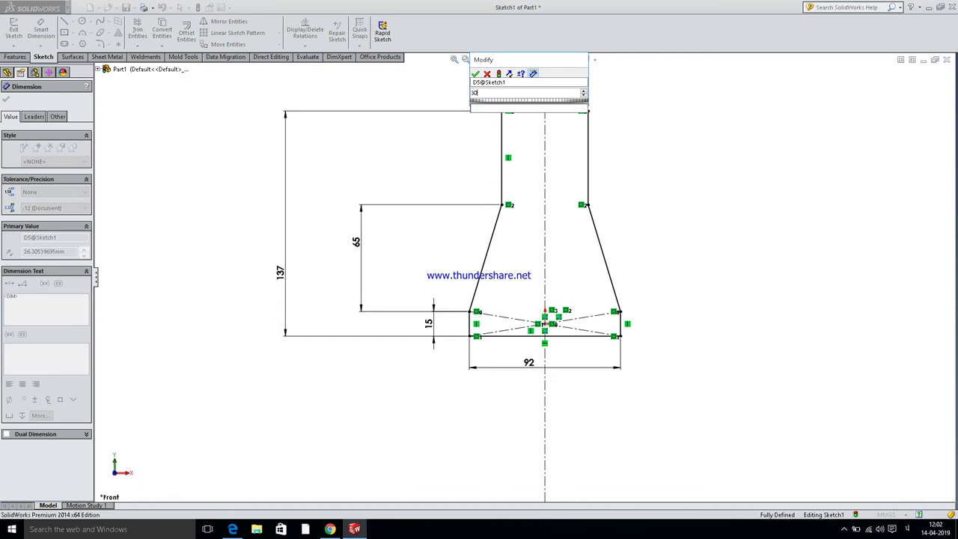
{"action": "key", "text": "Return"}
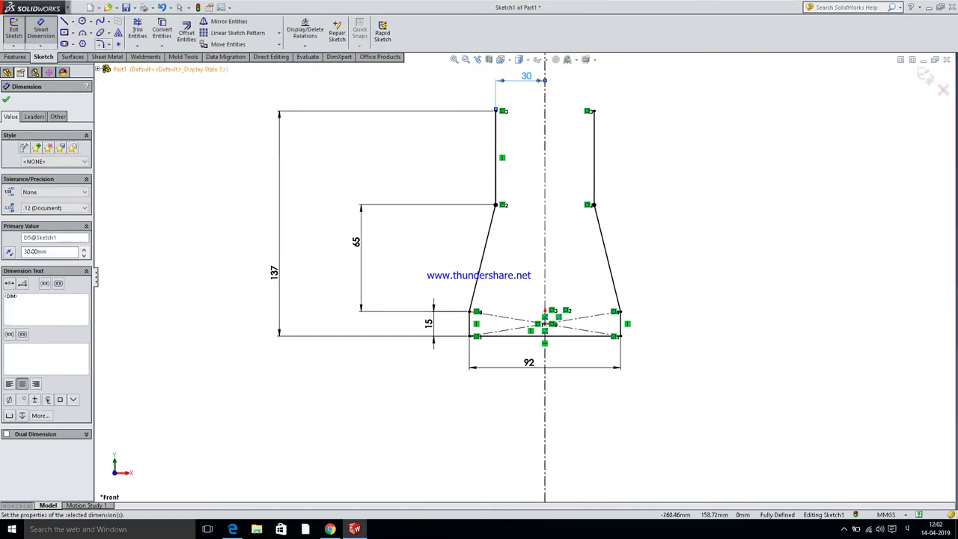
Draw a circle on the centerline near the top and dimension its centre 20 mm below the top.
{"action": "left_click", "coordinate": [82, 22]}
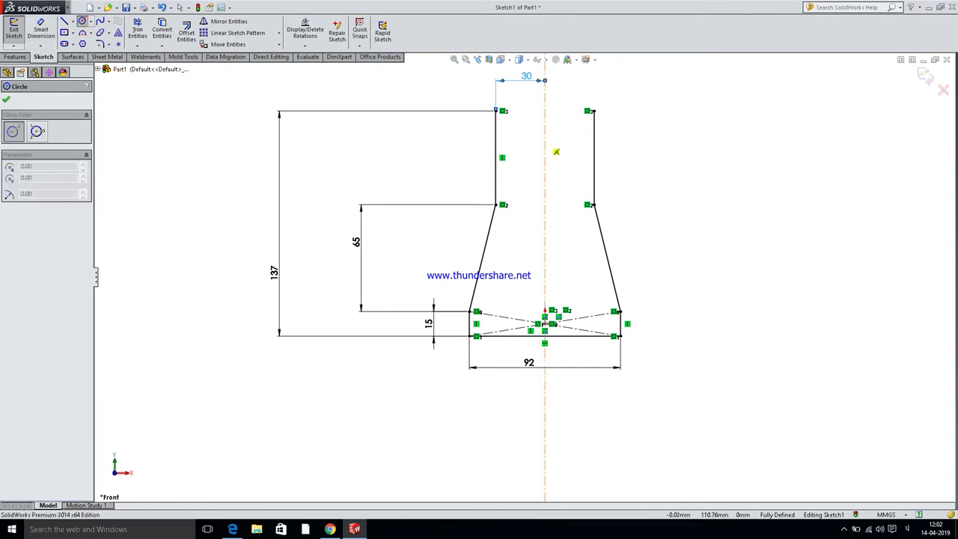
{"action": "left_click_drag", "start_coordinate": [545, 132], "coordinate": [543, 158]}
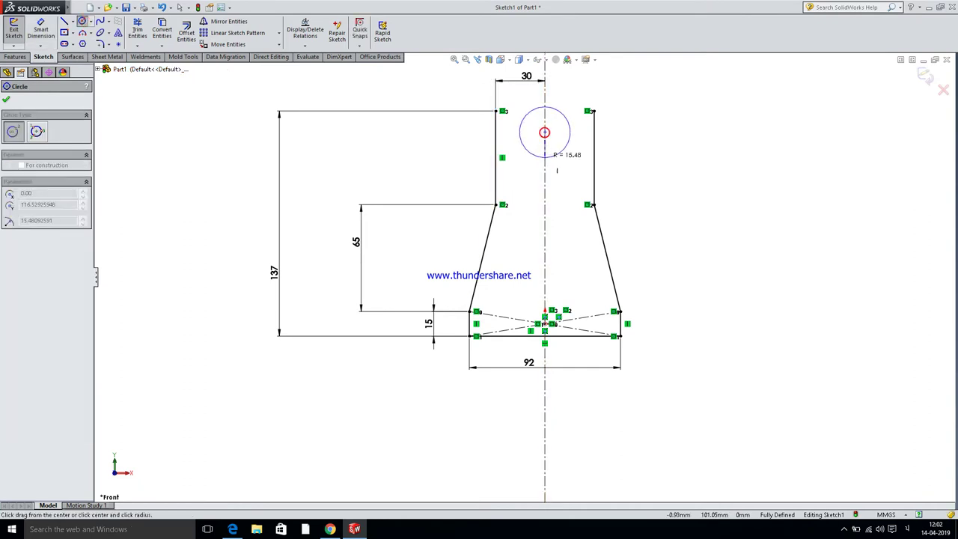
{"action": "left_click", "coordinate": [43, 30]}
{"action": "left_click", "coordinate": [545, 131]}
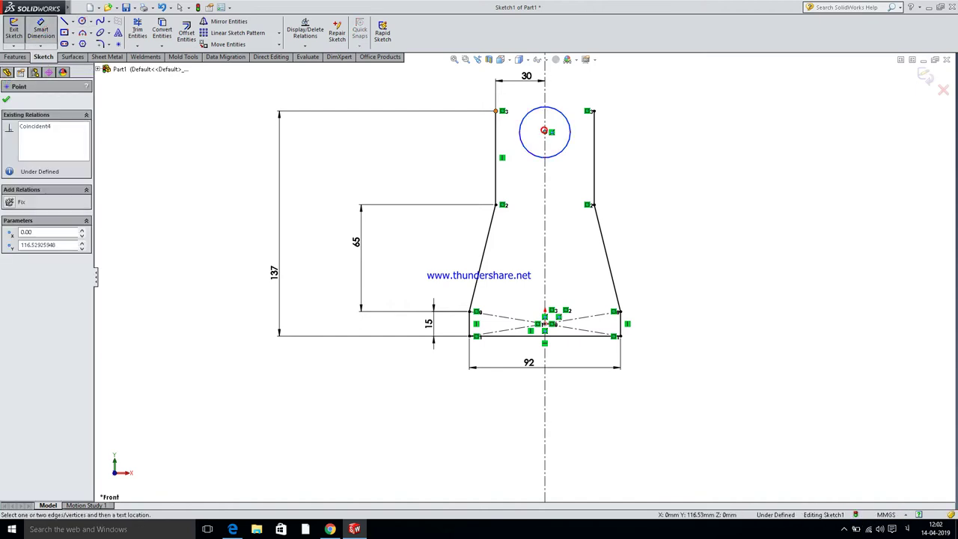
{"action": "left_click", "coordinate": [447, 121]}
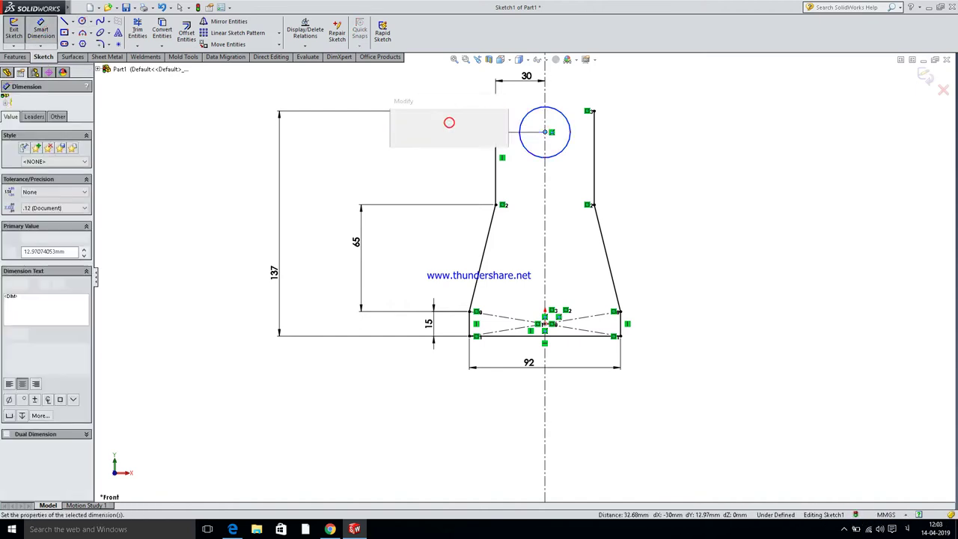
{"action": "type", "text": "20"}
{"action": "key", "text": "Return"}
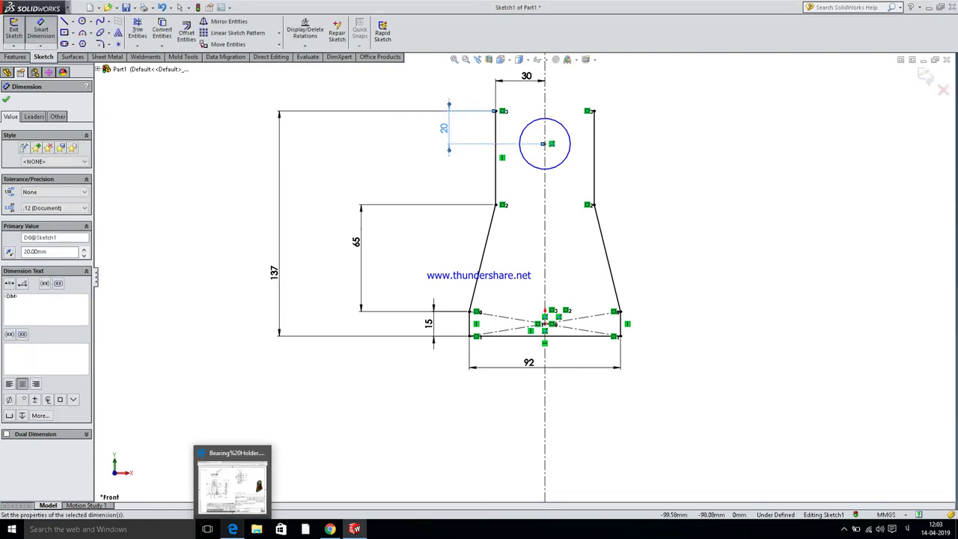
Change the circle-centre offset from 20 mm to 12 mm after checking the drawing.
{"action": "left_click", "coordinate": [232, 485]}
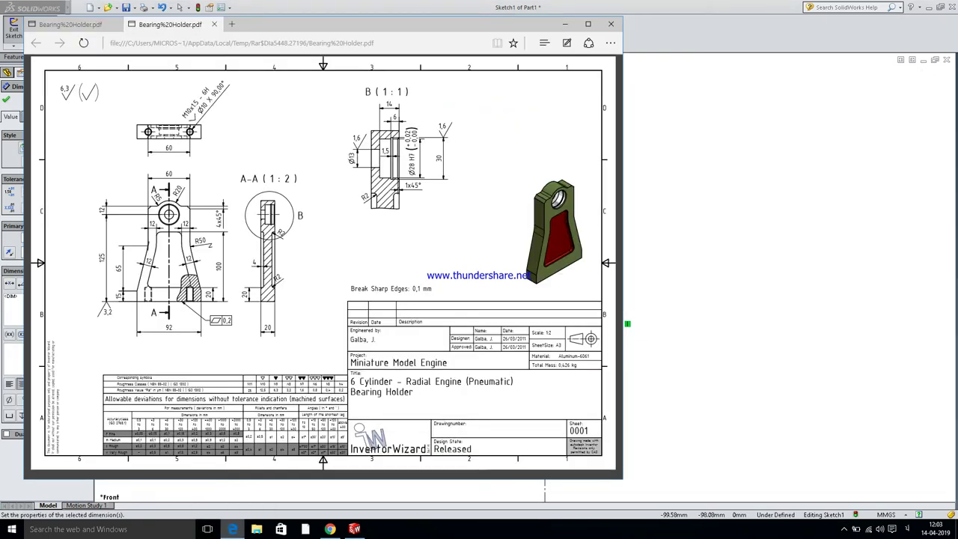
{"action": "key", "text": "alt+Tab"}
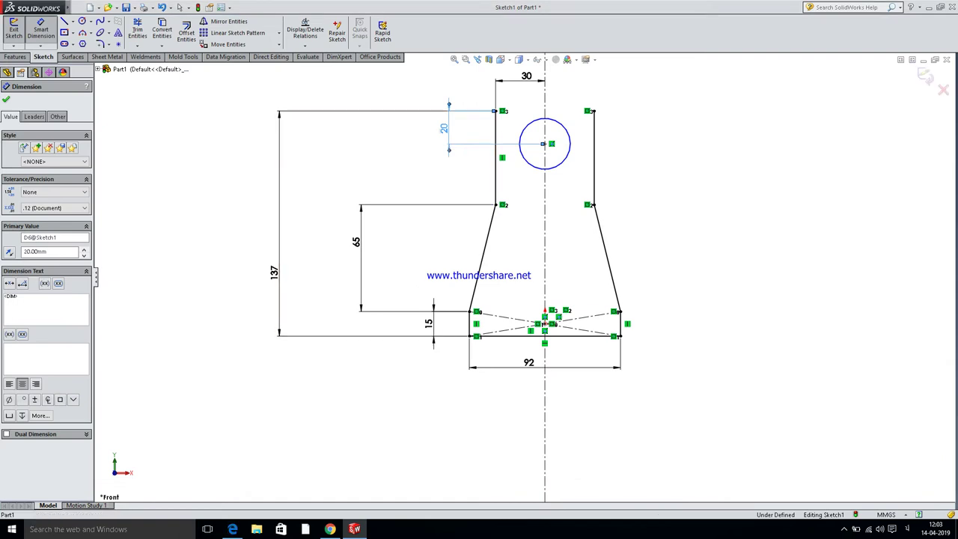
{"action": "double_click", "coordinate": [443, 128]}
{"action": "type", "text": "12"}
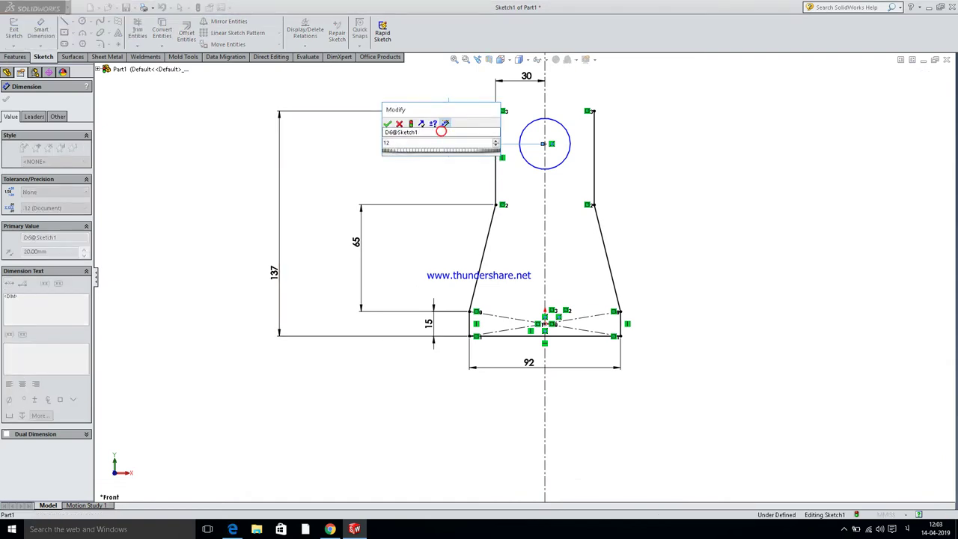
{"action": "key", "text": "Return"}
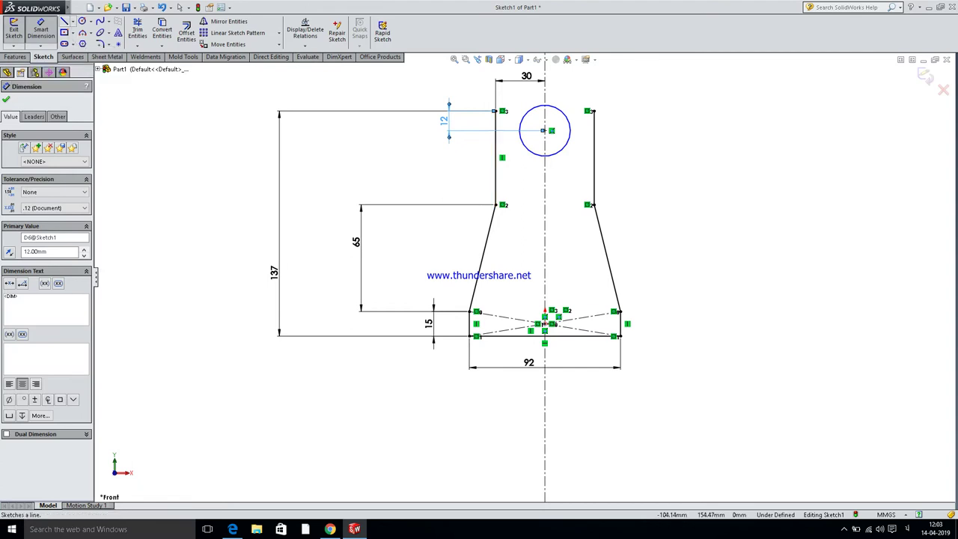
{"action": "left_click", "coordinate": [233, 529]}
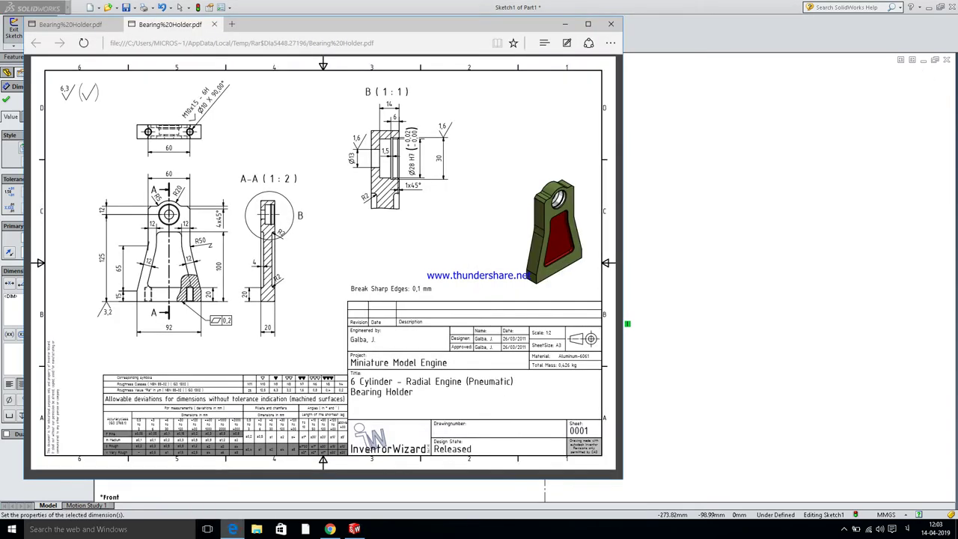
Dimension the circle's diameter to 40 mm.
{"action": "left_click", "coordinate": [232, 530]}
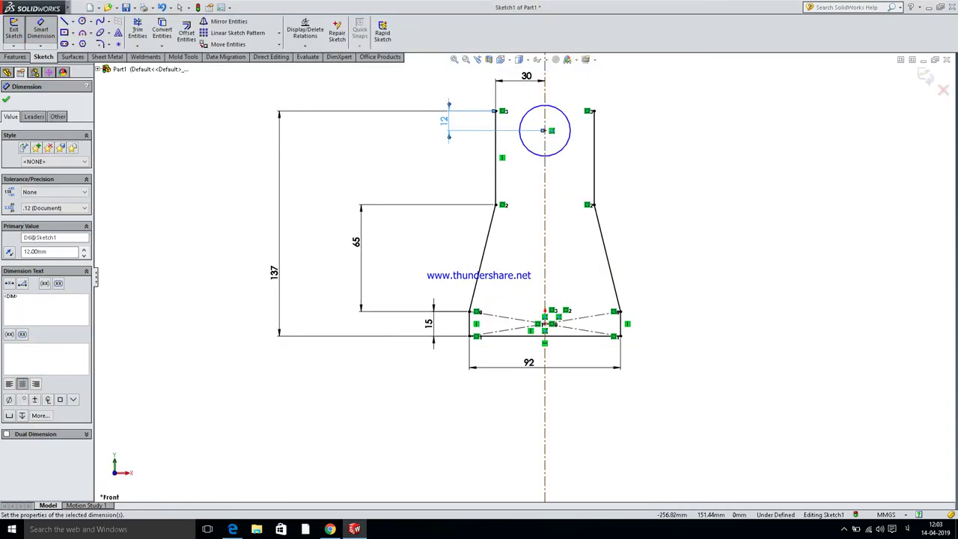
{"action": "left_click", "coordinate": [563, 113]}
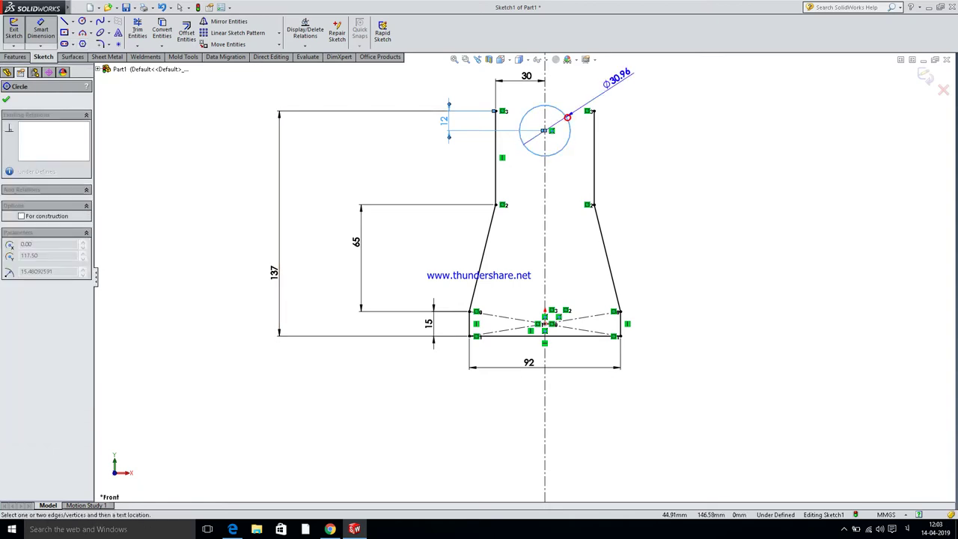
{"action": "left_click", "coordinate": [618, 83]}
{"action": "type", "text": "40"}
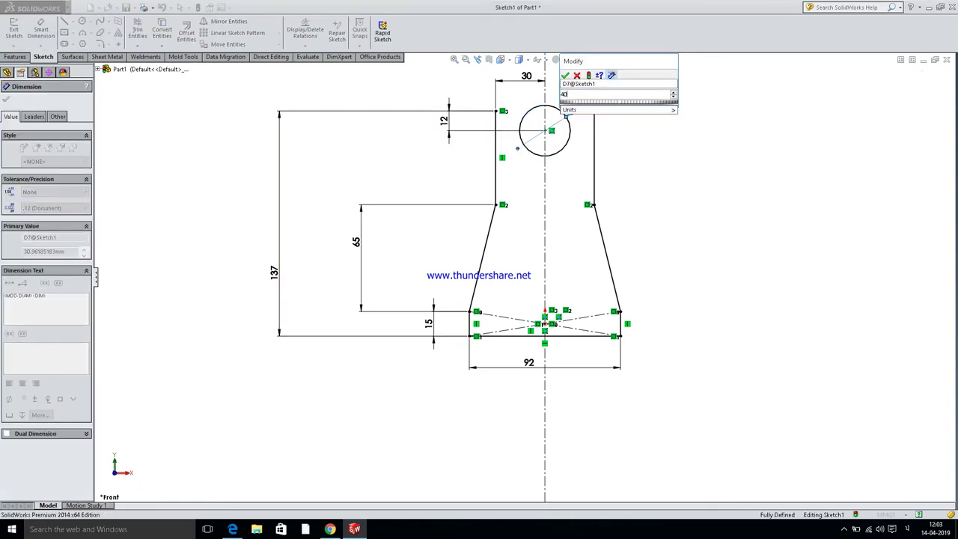
{"action": "key", "text": "Return"}
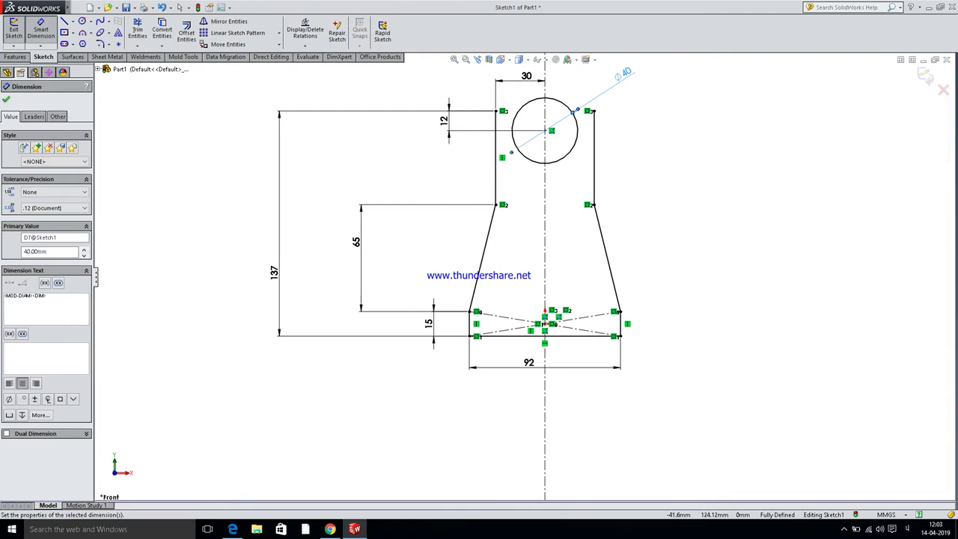
Draw a line between the top corners and trim away the circle's arcs below it.
{"action": "left_click", "coordinate": [65, 21]}
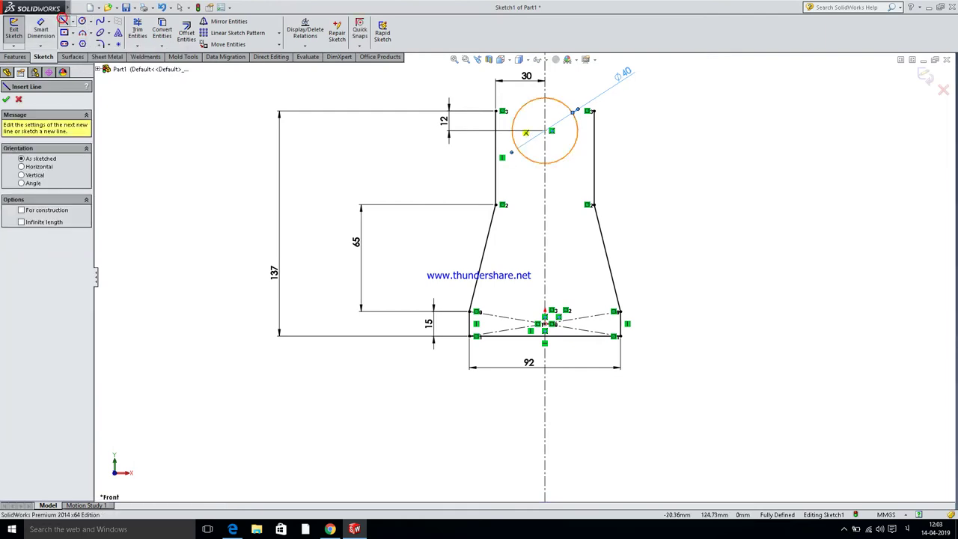
{"action": "left_click", "coordinate": [496, 111]}
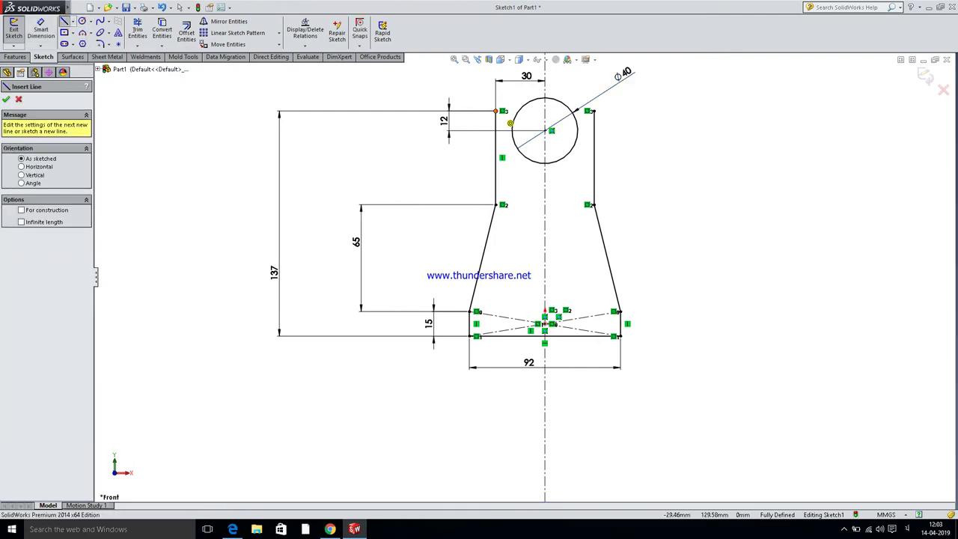
{"action": "left_click", "coordinate": [591, 110]}
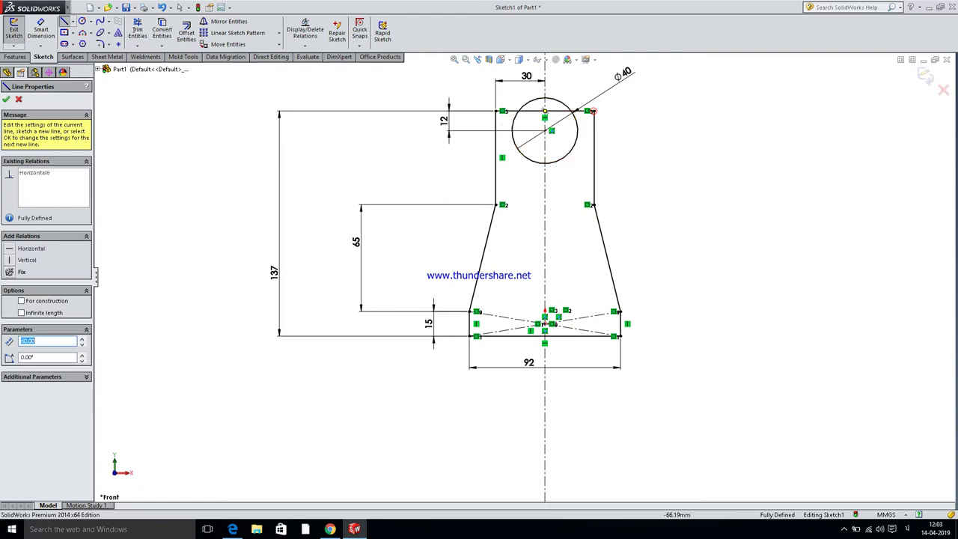
{"action": "left_click", "coordinate": [137, 30]}
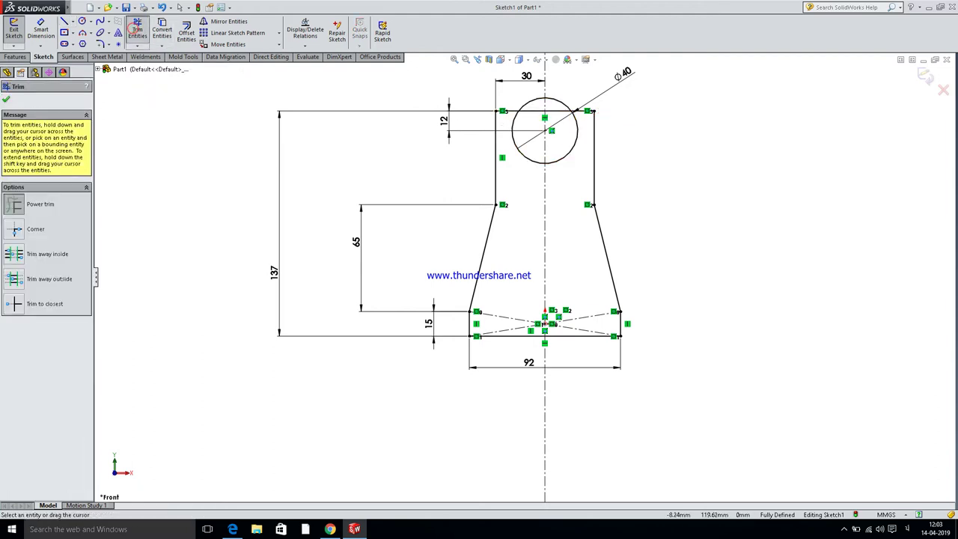
{"action": "scroll", "coordinate": [541, 103], "scroll_direction": "down", "scroll_amount": 1}
{"action": "scroll", "coordinate": [541, 103], "scroll_direction": "down", "scroll_amount": 2}
{"action": "mouse_move", "coordinate": [474, 129]}
{"action": "left_mouse_down"}
{"action": "mouse_move", "coordinate": [596, 167]}
{"action": "mouse_move", "coordinate": [574, 111]}
{"action": "mouse_move", "coordinate": [530, 115]}
{"action": "left_mouse_up"}
{"action": "scroll", "coordinate": [532, 113], "scroll_direction": "up", "scroll_amount": 2}
{"action": "scroll", "coordinate": [524, 274], "scroll_direction": "up", "scroll_amount": 3}
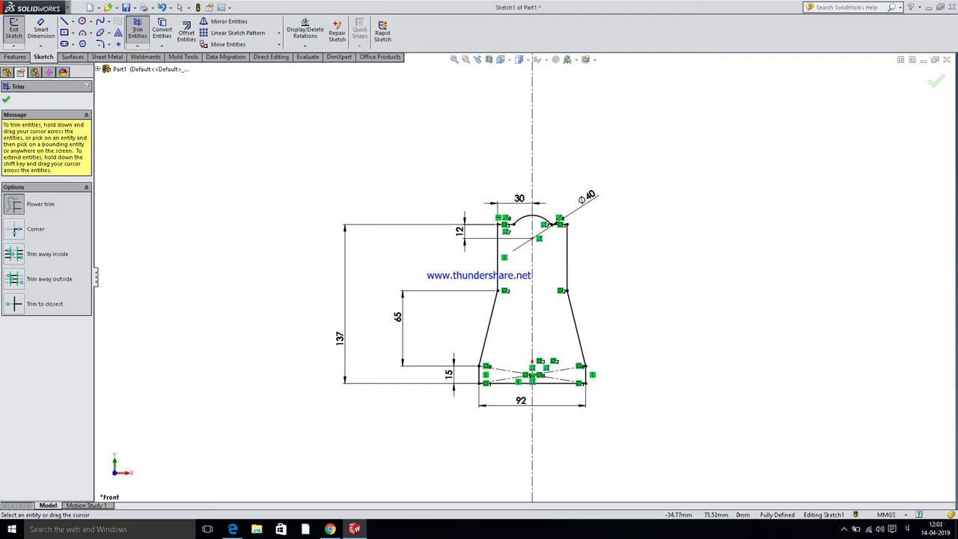
{"action": "key", "text": "Escape"}
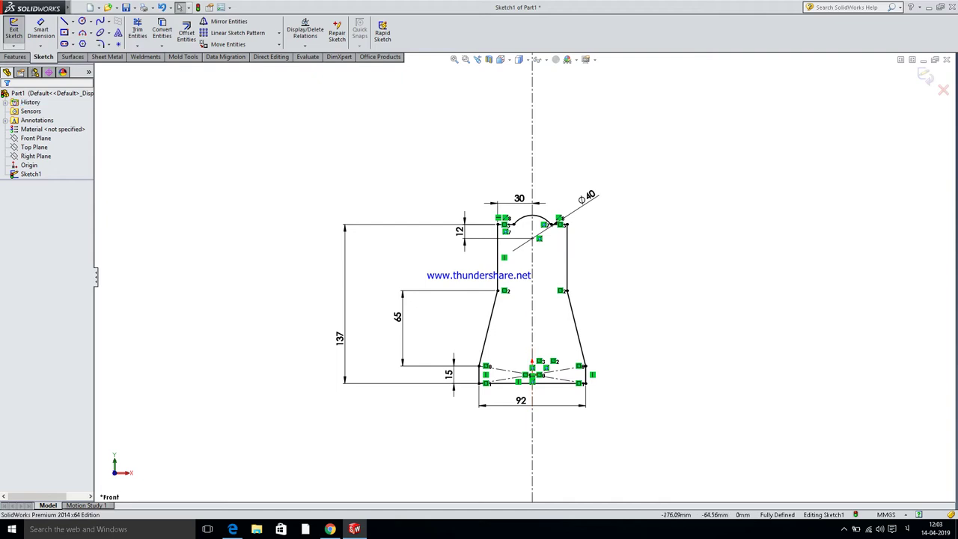
Extrude the profile region as Boss-Extrude1, Mid Plane, 20 mm deep.
{"action": "left_click", "coordinate": [15, 57]}
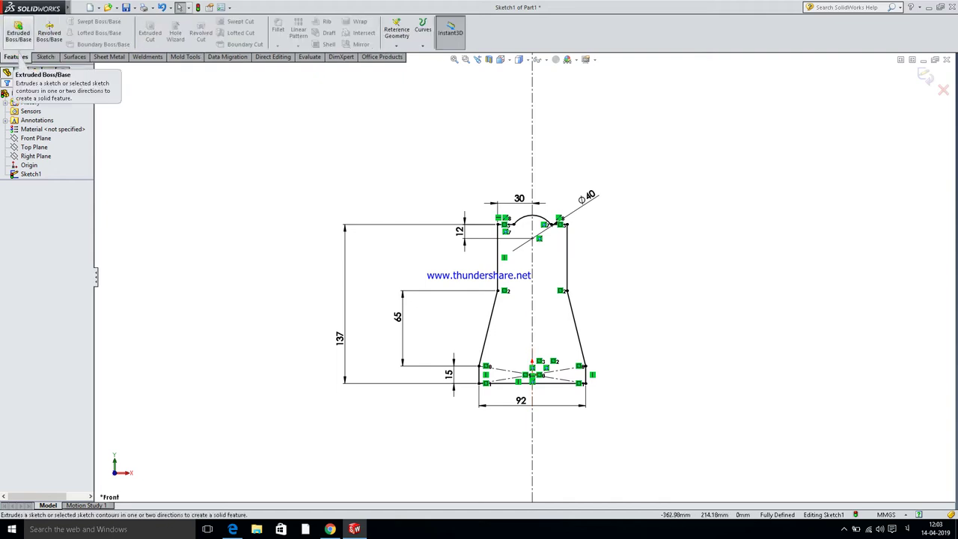
{"action": "left_click", "coordinate": [18, 31]}
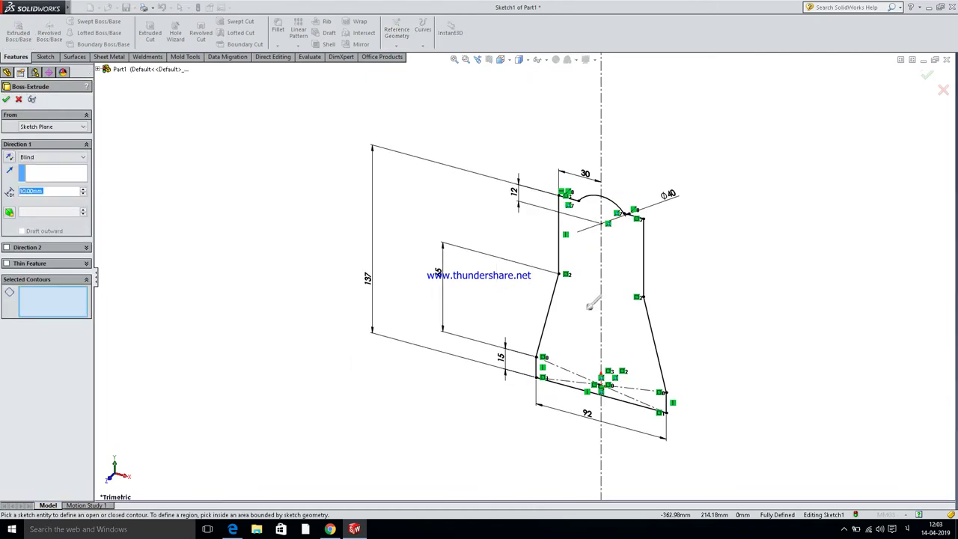
{"action": "left_click", "coordinate": [582, 237]}
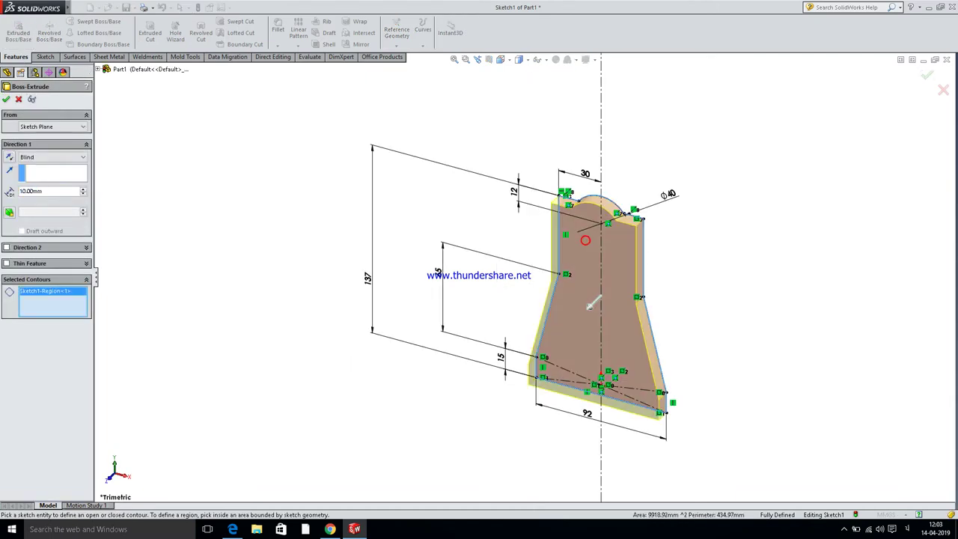
{"action": "left_click", "coordinate": [53, 157]}
{"action": "key", "text": "Down"}
{"action": "key", "text": "Down"}
{"action": "key", "text": "Down"}
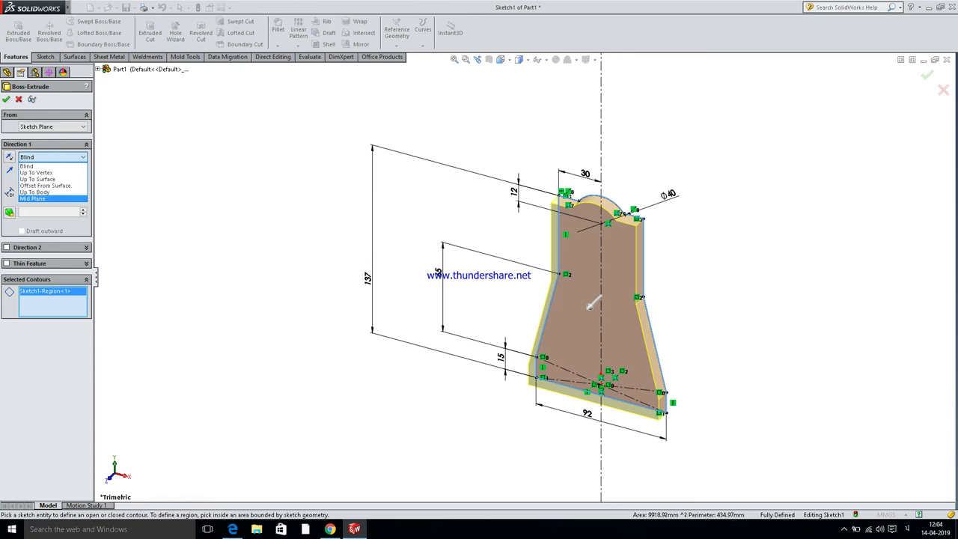
{"action": "left_click", "coordinate": [34, 199]}
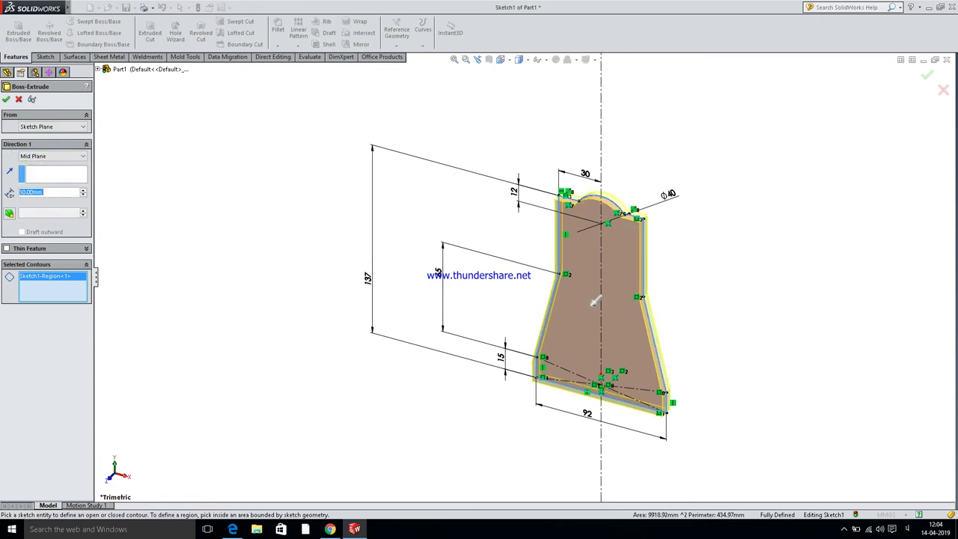
{"action": "left_click", "coordinate": [233, 529]}
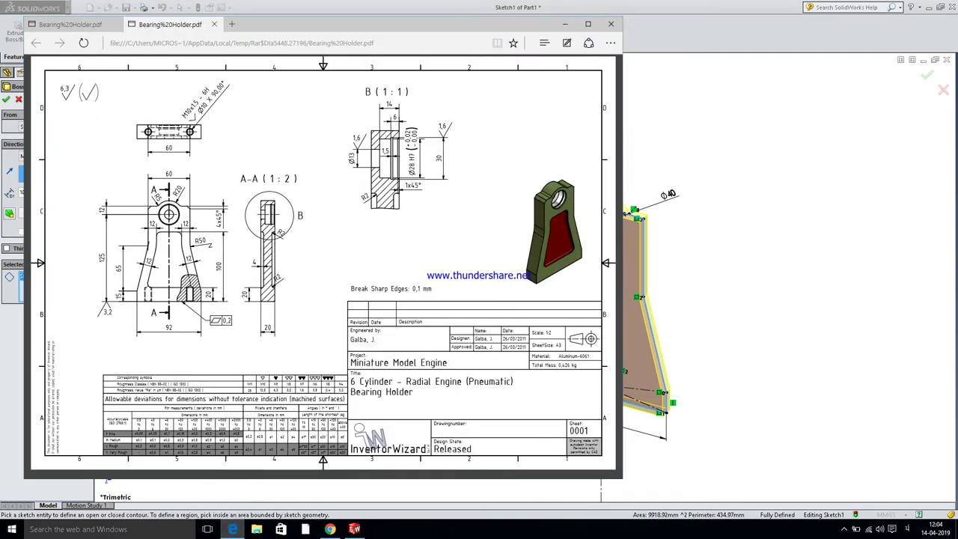
{"action": "left_click", "coordinate": [233, 529]}
{"action": "double_click", "coordinate": [58, 193]}
{"action": "type", "text": "20"}
{"action": "key", "text": "Return"}
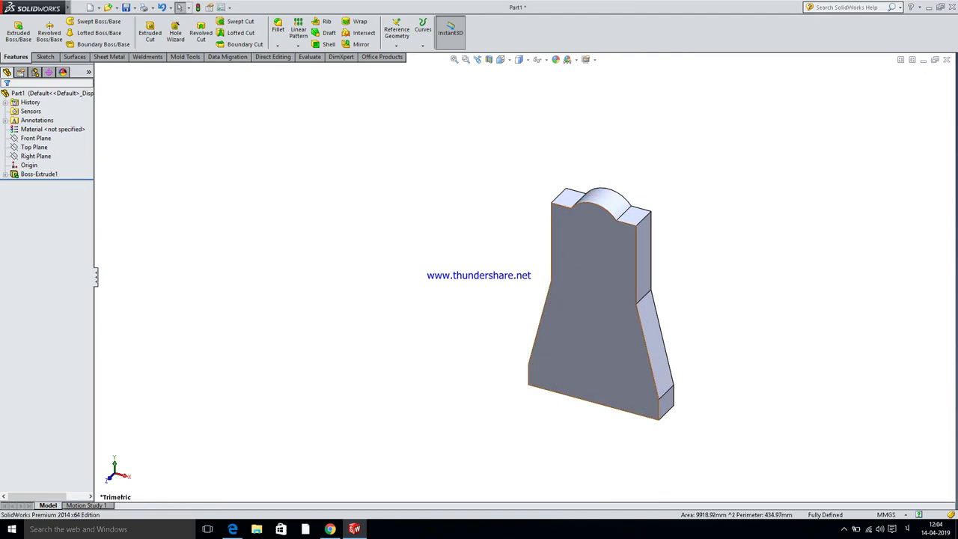
Start Sketch2 on the body's front face and view it Normal To.
{"action": "left_click", "coordinate": [590, 271]}
{"action": "left_click", "coordinate": [628, 238]}
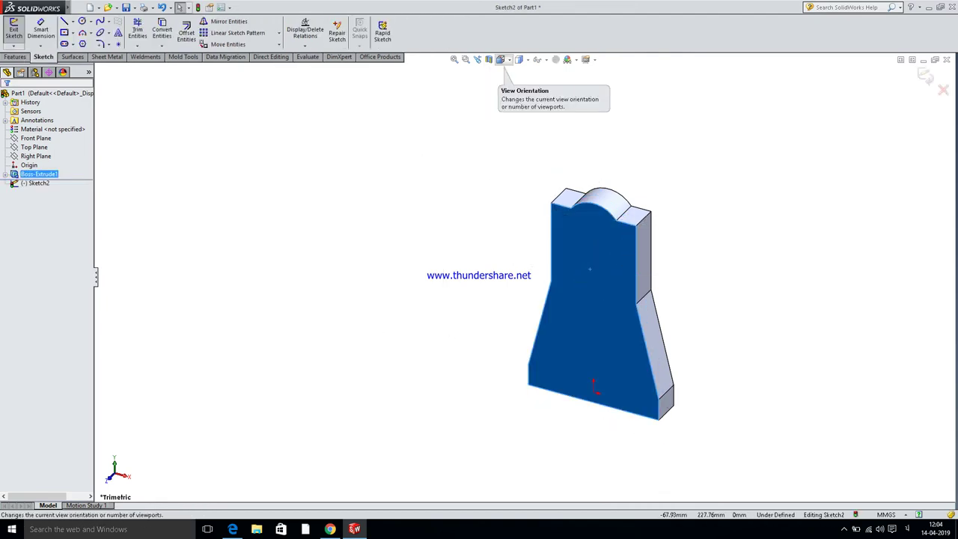
{"action": "left_click", "coordinate": [500, 59]}
{"action": "left_click", "coordinate": [552, 82]}
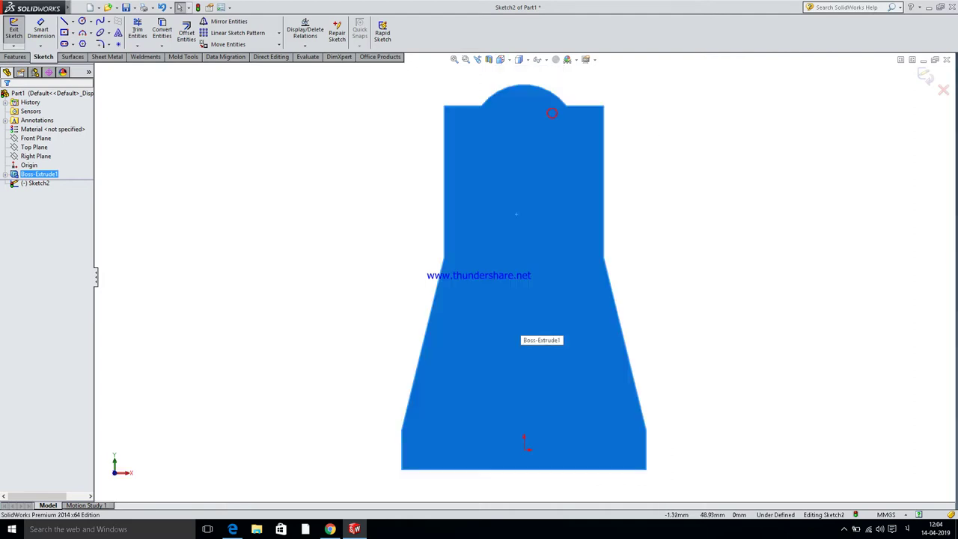
{"action": "key", "text": "z"}
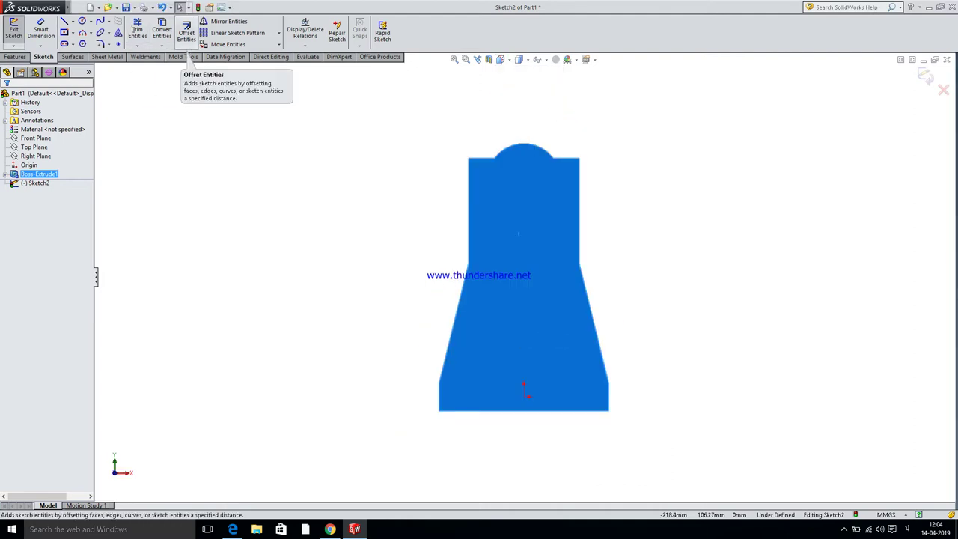
Convert the front face's outline edges into Sketch2 entities.
{"action": "left_click", "coordinate": [162, 30]}
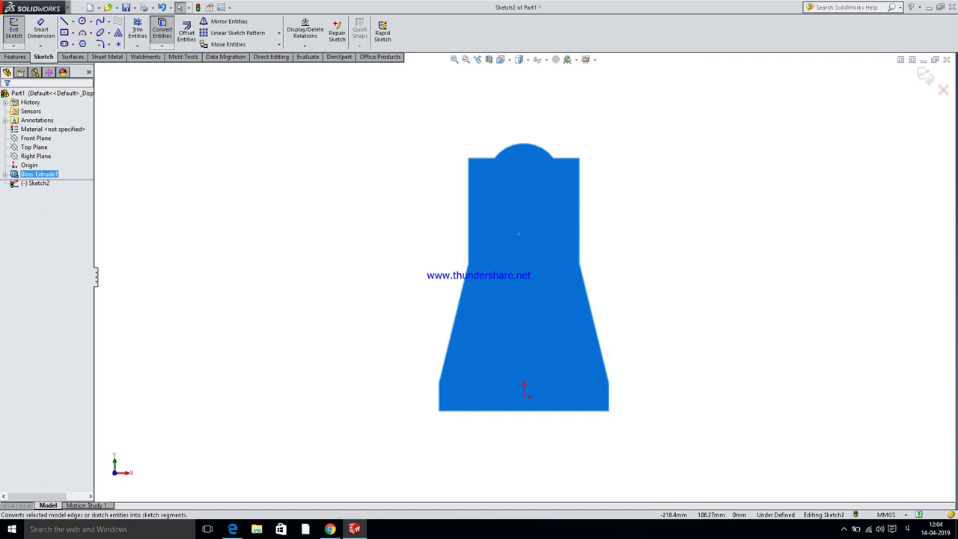
{"action": "left_click", "coordinate": [162, 31]}
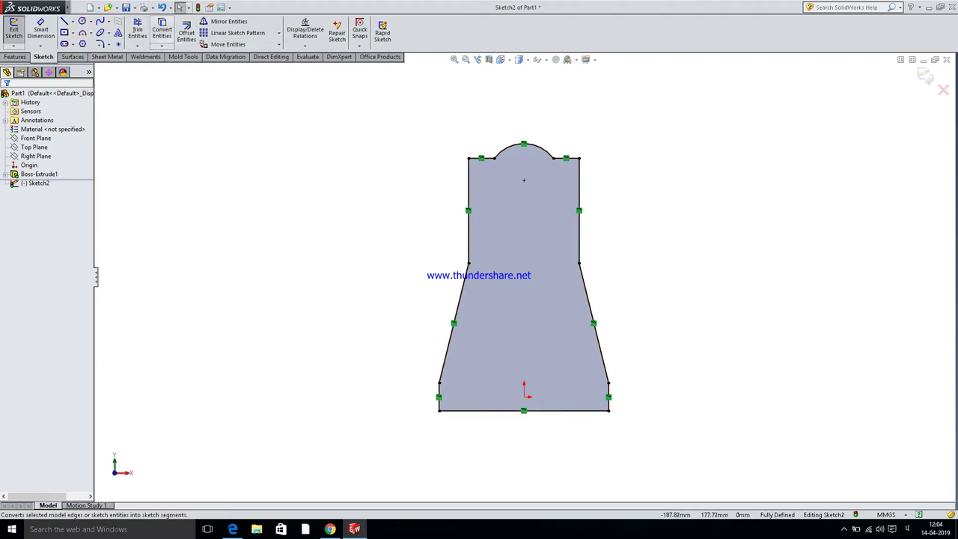
{"action": "left_click", "coordinate": [161, 32]}
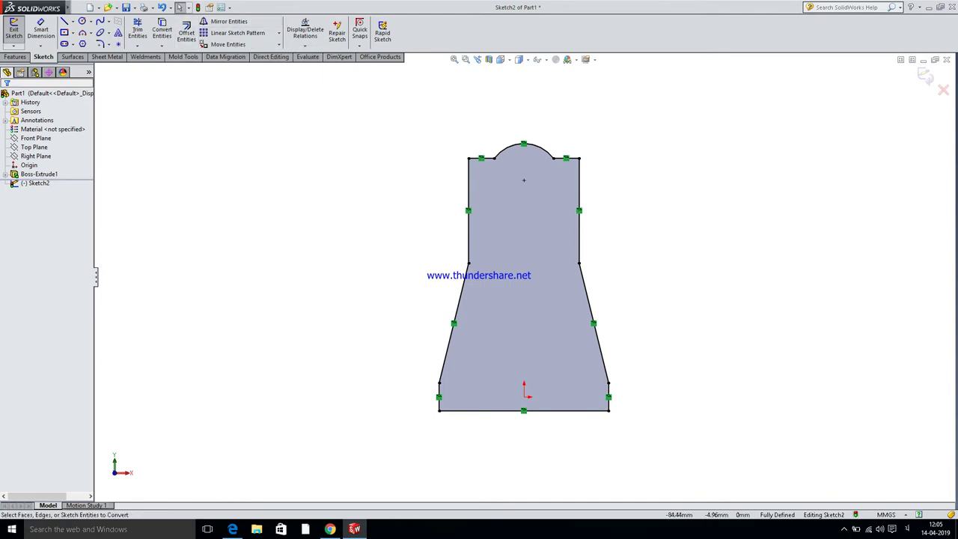
{"action": "mouse_move", "coordinate": [233, 529]}
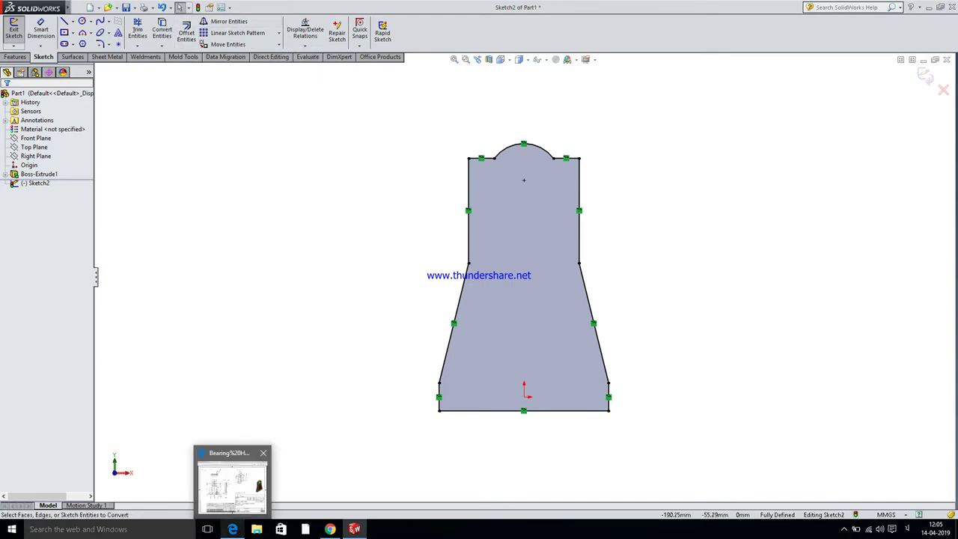
{"action": "left_click", "coordinate": [232, 483]}
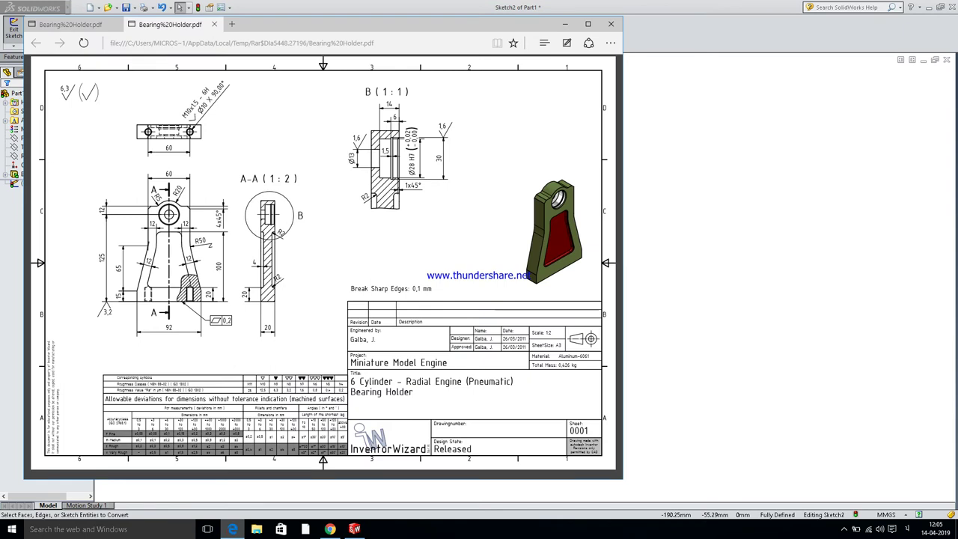
{"action": "left_click", "coordinate": [299, 8]}
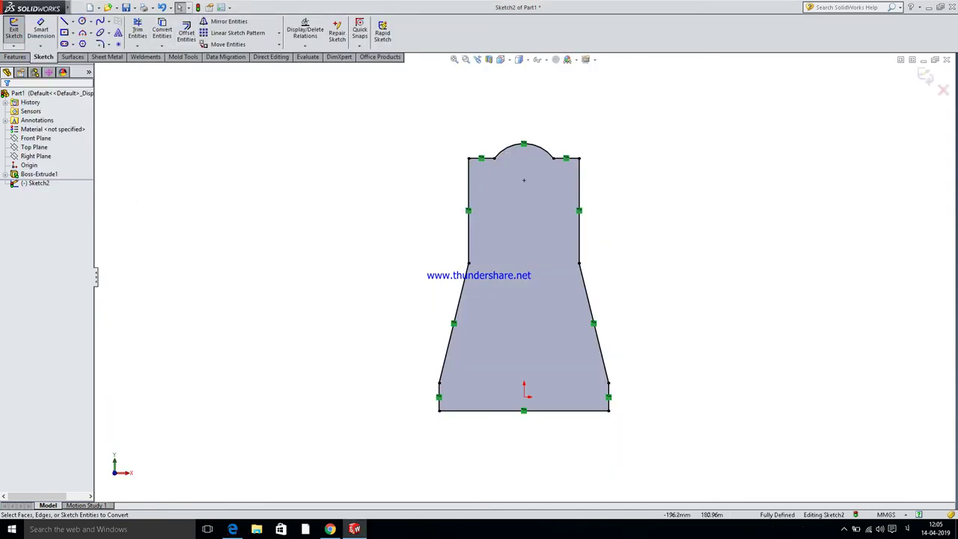
{"action": "left_click", "coordinate": [225, 22]}
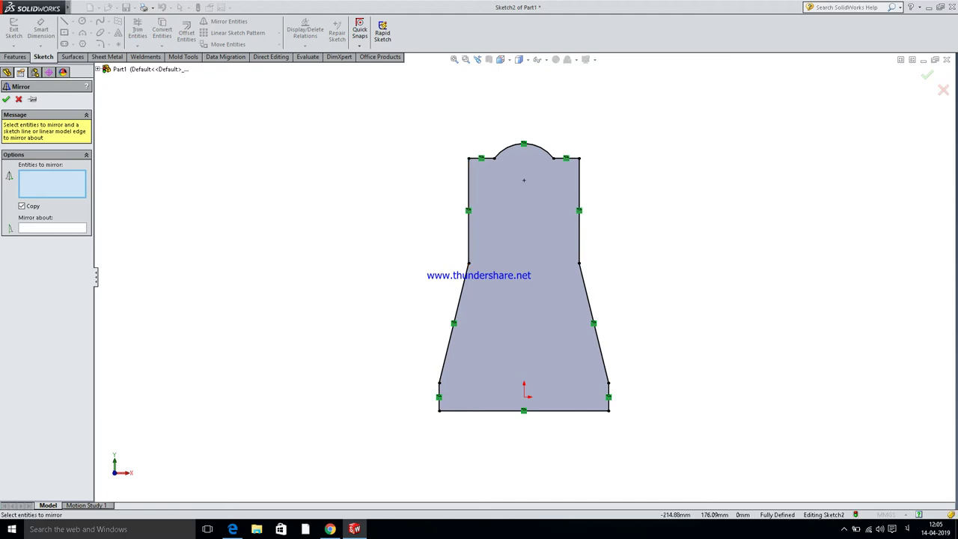
Cancel the mirror and offset the face outline 12 mm with Reverse ticked.
{"action": "left_click", "coordinate": [6, 72]}
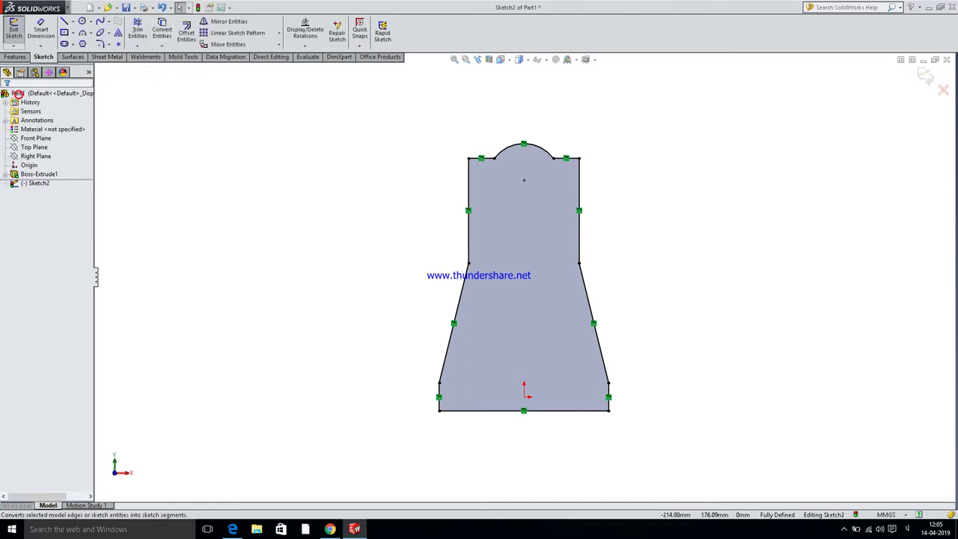
{"action": "left_click", "coordinate": [186, 33]}
{"action": "left_click", "coordinate": [468, 221]}
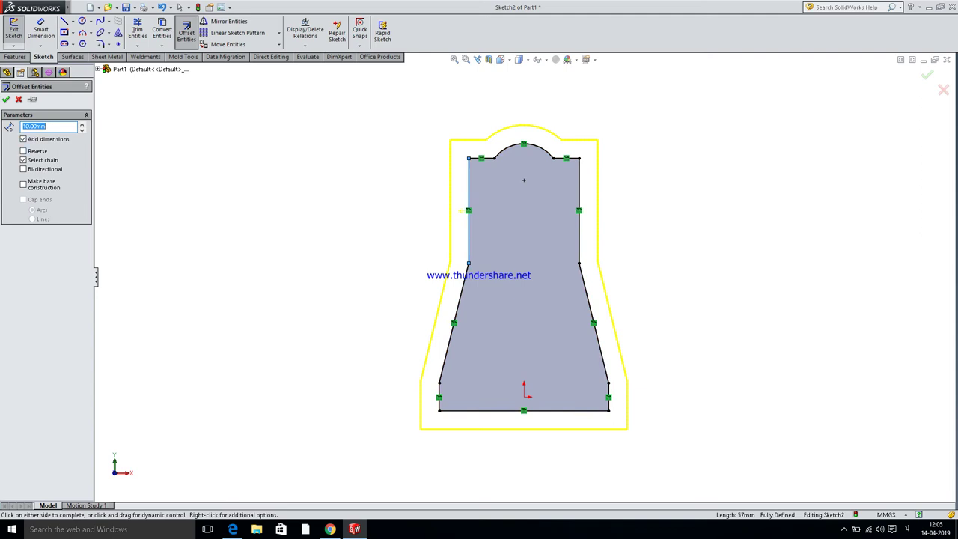
{"action": "double_click", "coordinate": [57, 126]}
{"action": "type", "text": "12"}
{"action": "key", "text": "Return"}
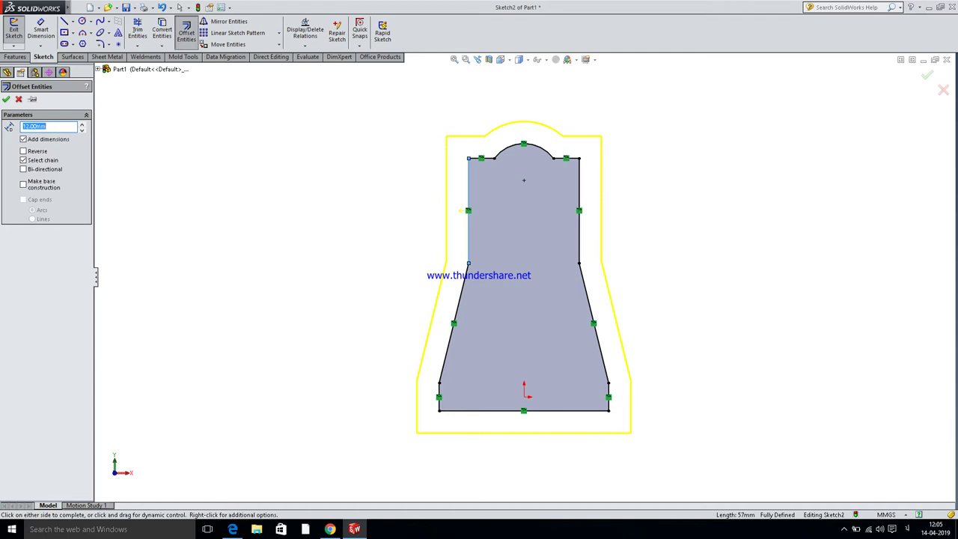
{"action": "left_click", "coordinate": [30, 152]}
Confirm the inner offset outline and draw a horizontal line between its inner edges.
{"action": "key", "text": "Return"}
{"action": "key", "text": "l"}
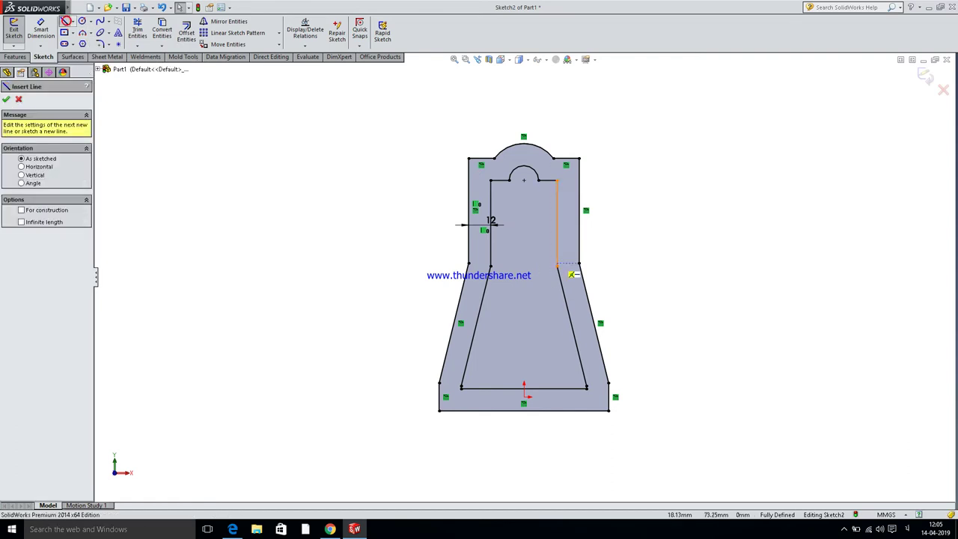
{"action": "left_click", "coordinate": [490, 225]}
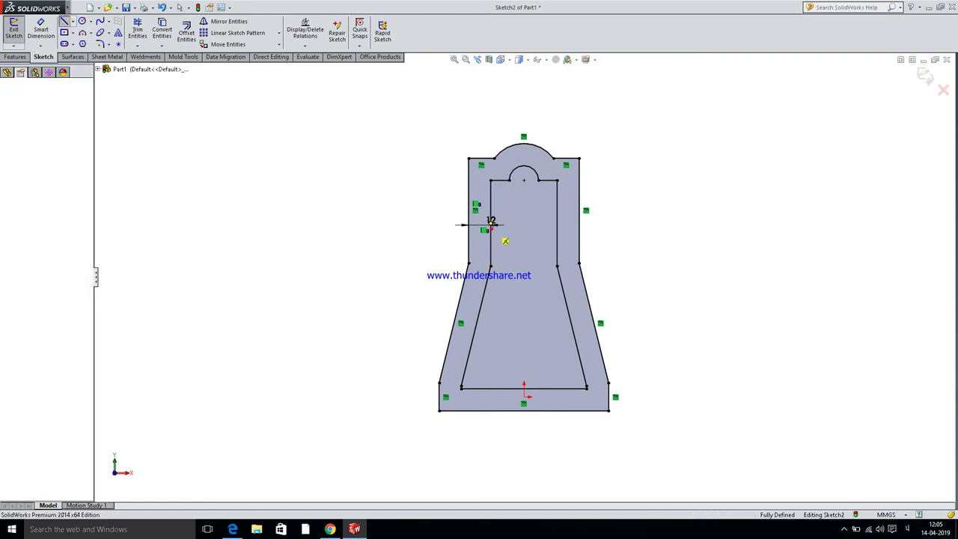
{"action": "left_click", "coordinate": [556, 224]}
Dimension the new line 100 mm above the bottom edge and trim the short lines above it.
{"action": "key", "text": "d"}
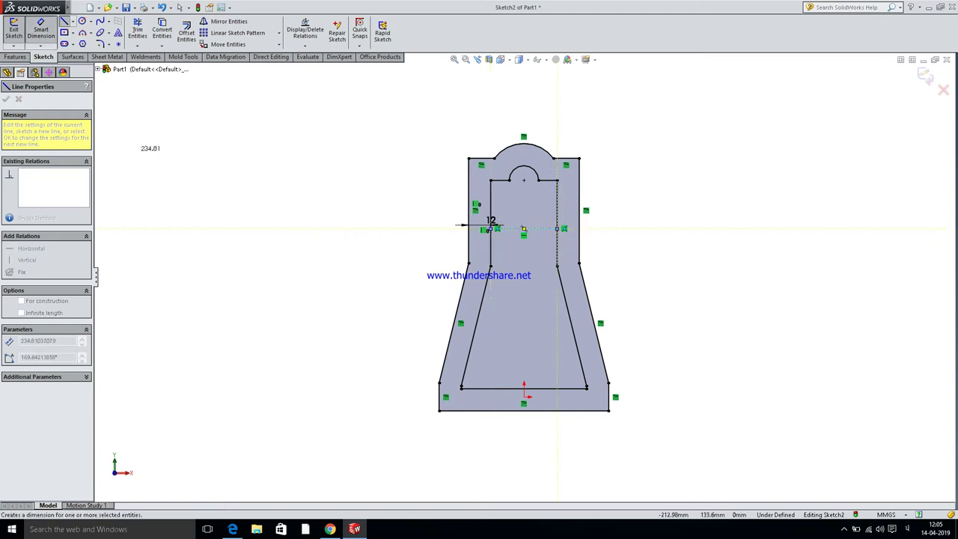
{"action": "left_click", "coordinate": [531, 228]}
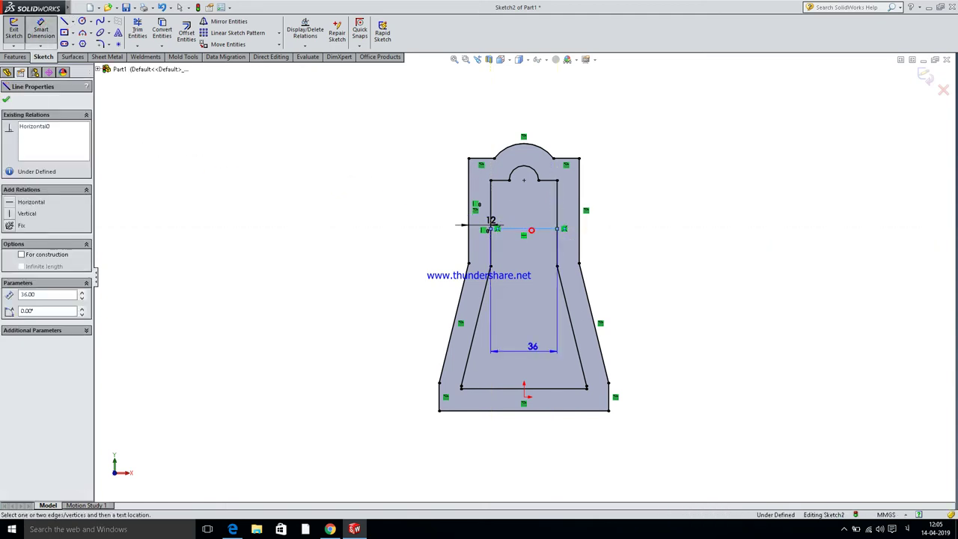
{"action": "left_click", "coordinate": [541, 409]}
{"action": "left_click", "coordinate": [725, 345]}
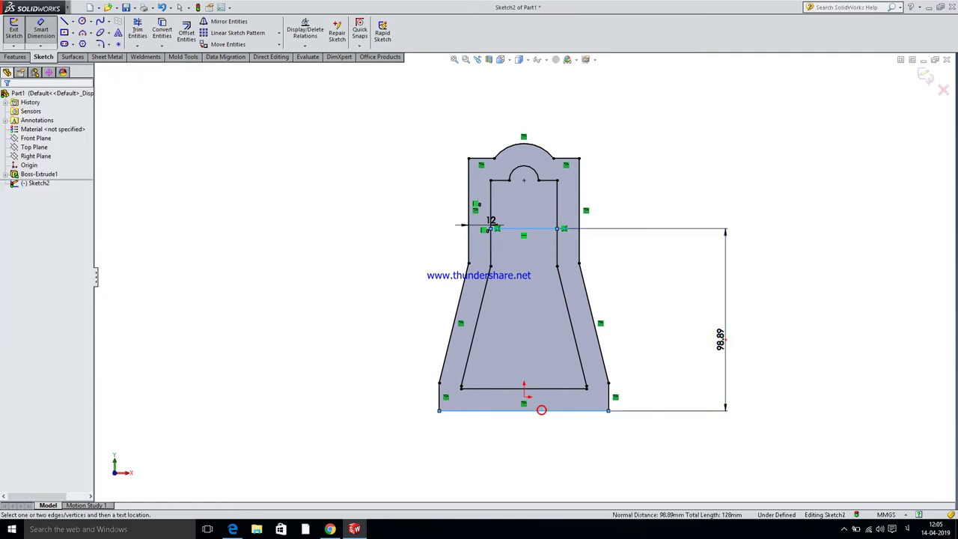
{"action": "type", "text": "10"}
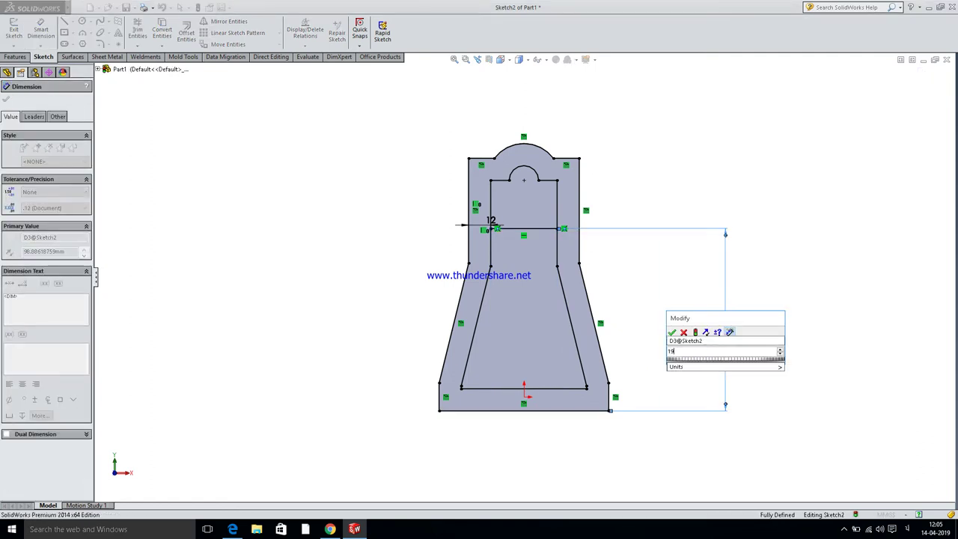
{"action": "type", "text": "0"}
{"action": "key", "text": "Return"}
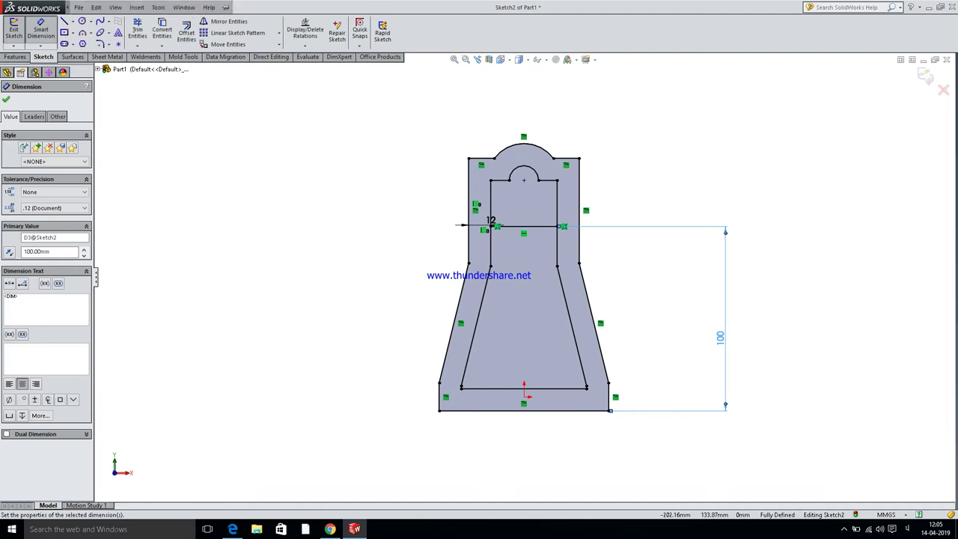
{"action": "left_click", "coordinate": [137, 33]}
{"action": "mouse_move", "coordinate": [570, 148]}
{"action": "left_mouse_down"}
{"action": "mouse_move", "coordinate": [403, 157]}
{"action": "mouse_move", "coordinate": [491, 158]}
{"action": "left_mouse_up"}
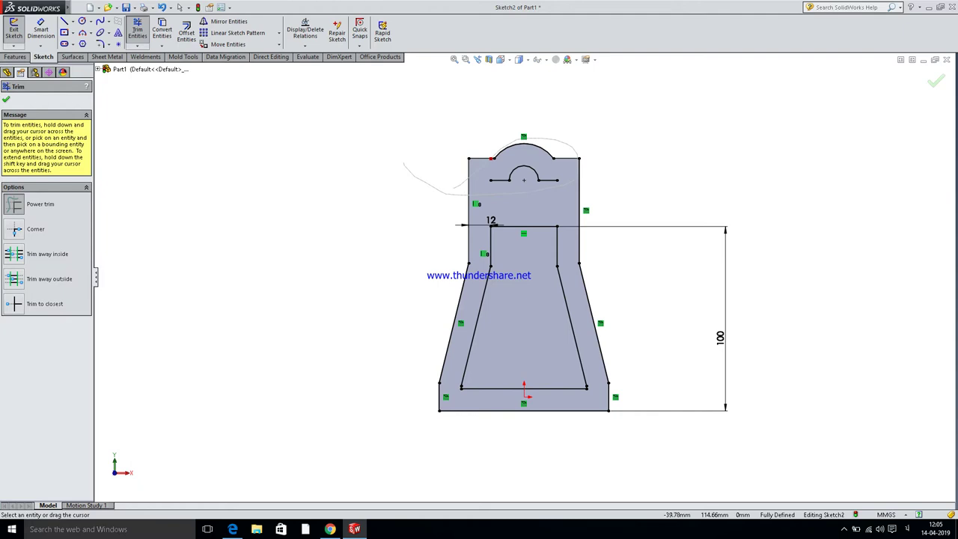
Power-trim the outer profile's left, bottom, right and top arc lines, then exit the sketch.
{"action": "left_click_drag", "start_coordinate": [509, 180], "coordinate": [458, 306]}
{"action": "left_click_drag", "start_coordinate": [434, 404], "coordinate": [558, 436]}
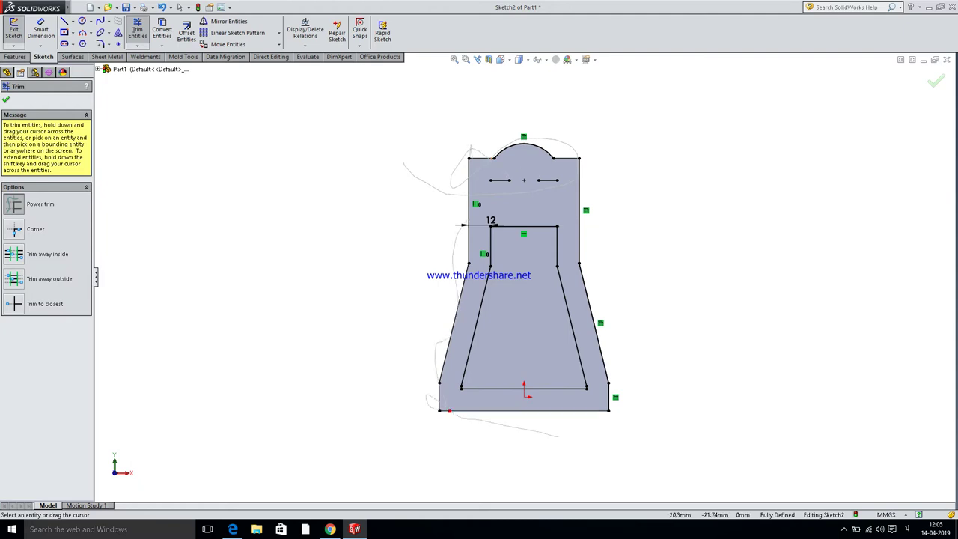
{"action": "left_click_drag", "start_coordinate": [608, 397], "coordinate": [577, 250]}
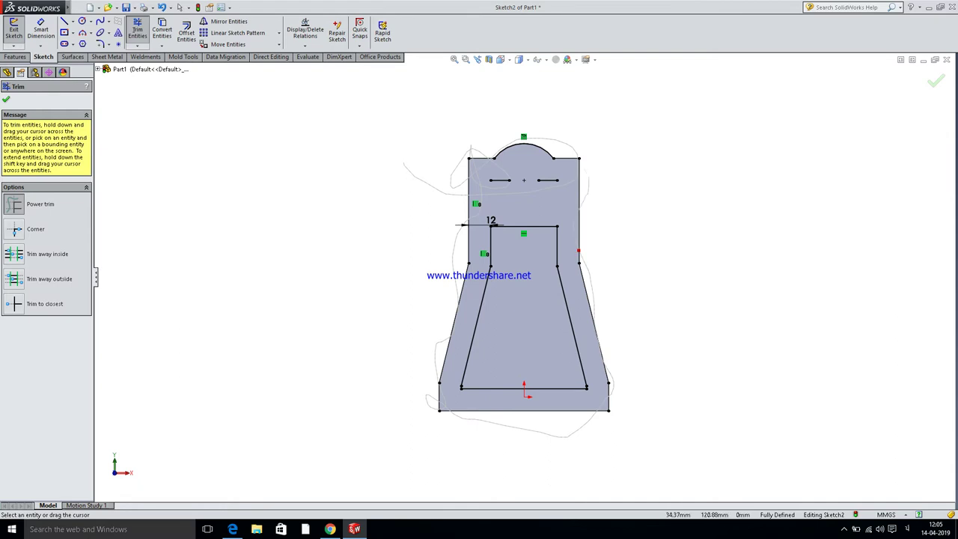
{"action": "left_click_drag", "start_coordinate": [493, 180], "coordinate": [519, 143]}
{"action": "mouse_move", "coordinate": [453, 170]}
{"action": "left_mouse_down"}
{"action": "mouse_move", "coordinate": [437, 389]}
{"action": "mouse_move", "coordinate": [374, 388]}
{"action": "left_mouse_up"}
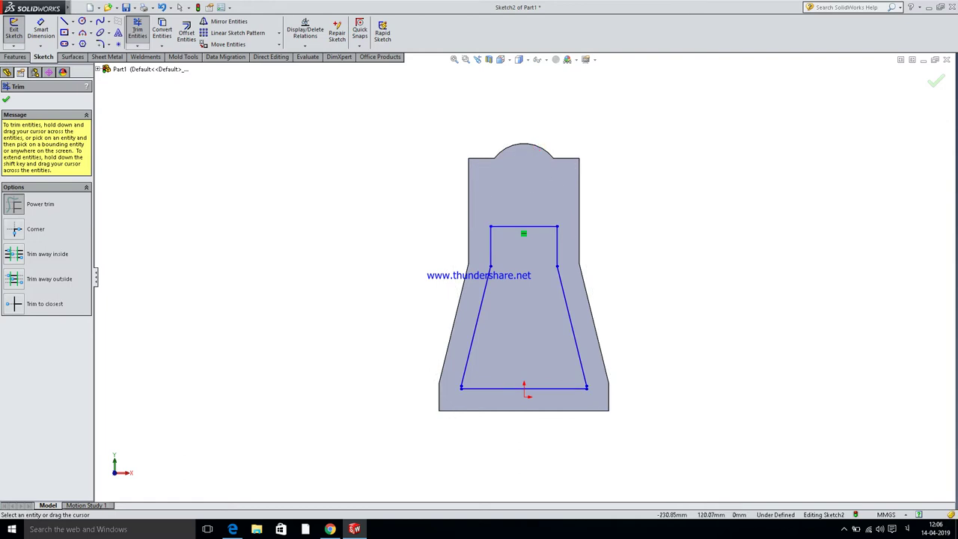
{"action": "left_click", "coordinate": [6, 99]}
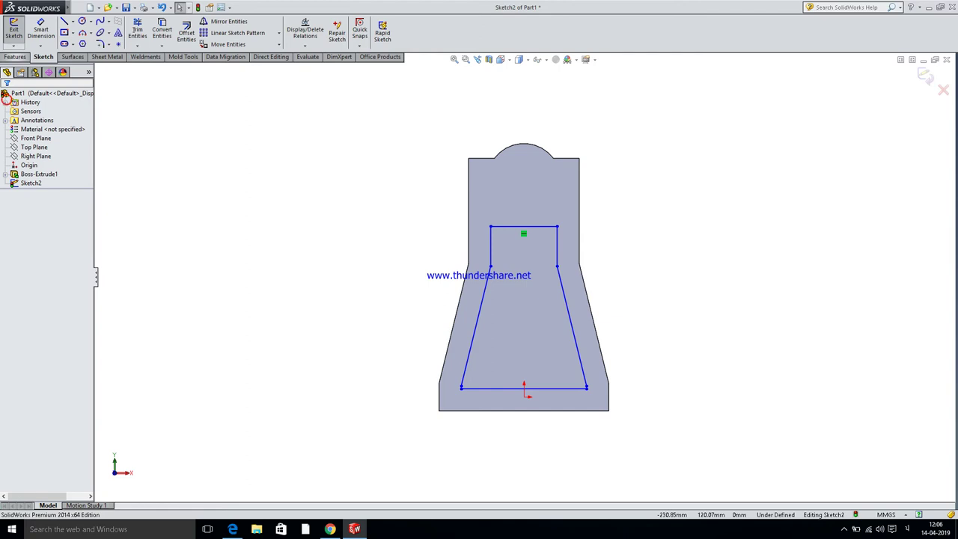
Extrude-cut the tapered pocket sketch 4 mm blind, then view the part isometrically.
{"action": "left_click", "coordinate": [15, 57]}
{"action": "left_click", "coordinate": [150, 30]}
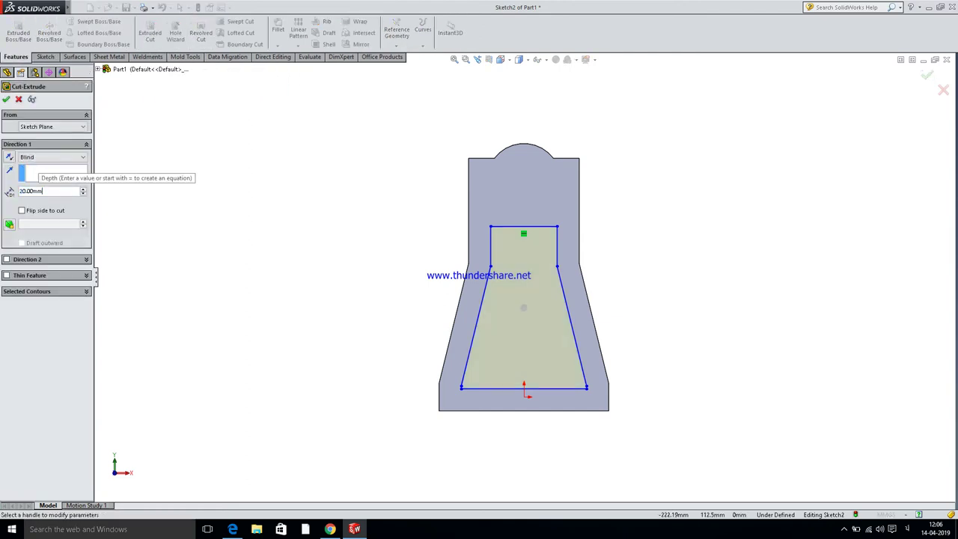
{"action": "type", "text": "4"}
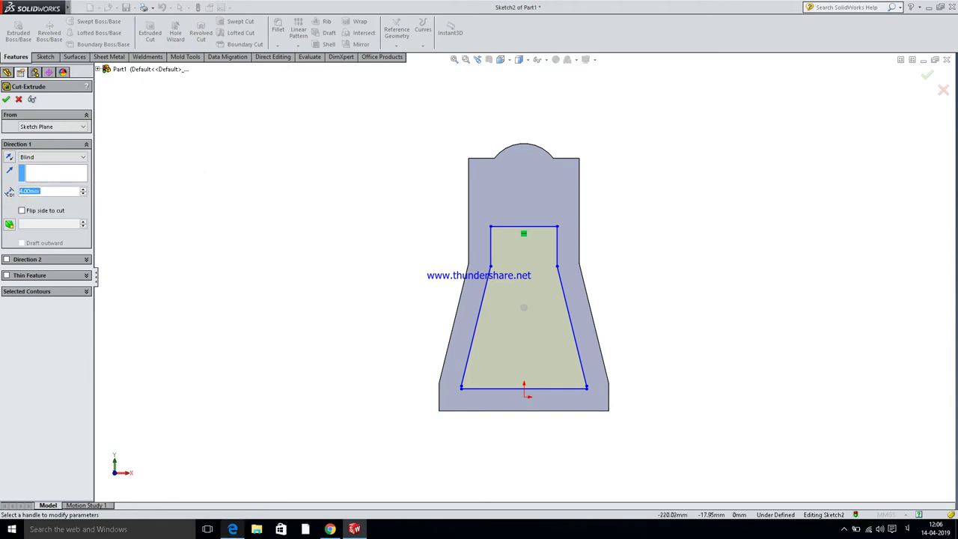
{"action": "key", "text": "alt+Tab"}
{"action": "left_click", "coordinate": [6, 99]}
{"action": "key", "text": "Escape"}
{"action": "key", "text": "ctrl+7"}
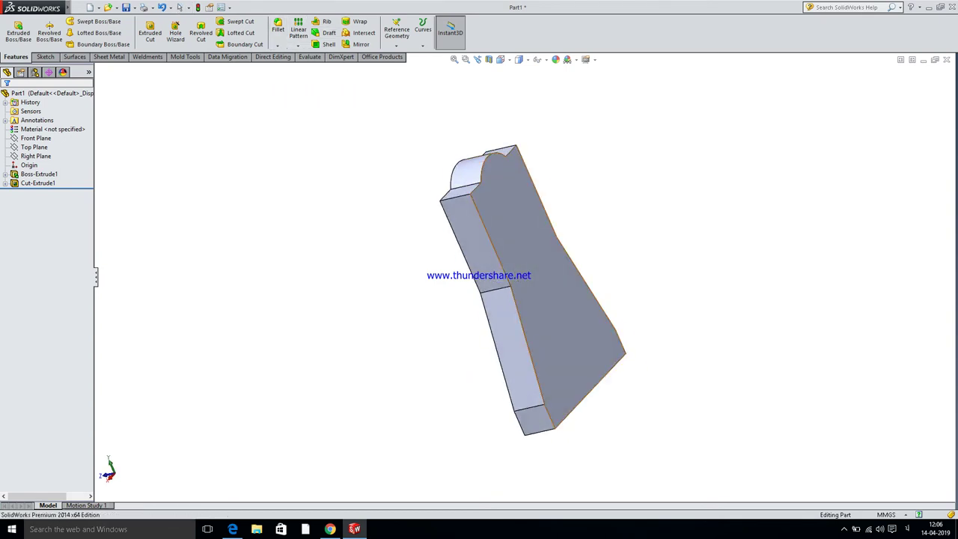
Mirror Cut-Extrude1 about the Front Plane so the back face gets the same pocket.
{"action": "left_click", "coordinate": [36, 137]}
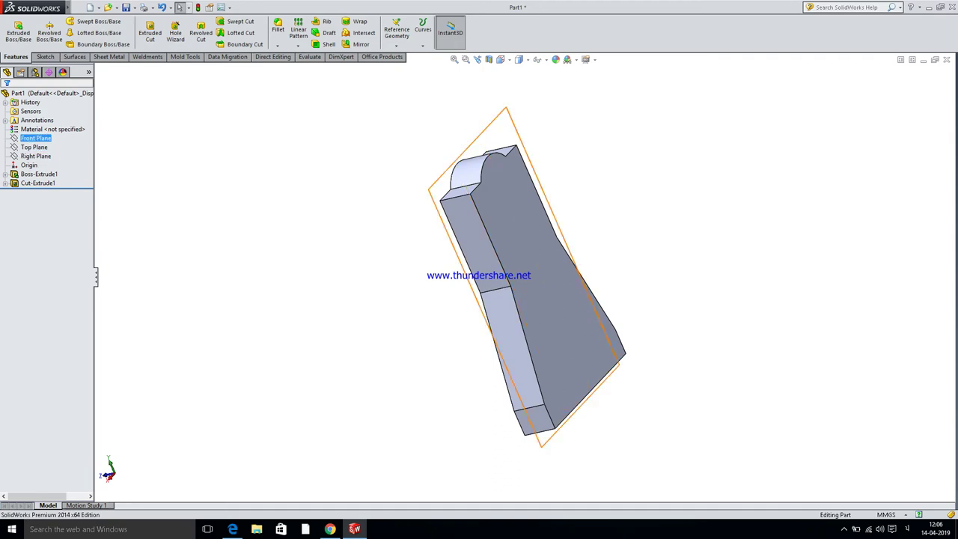
{"action": "left_click", "coordinate": [33, 147]}
{"action": "left_click", "coordinate": [36, 156]}
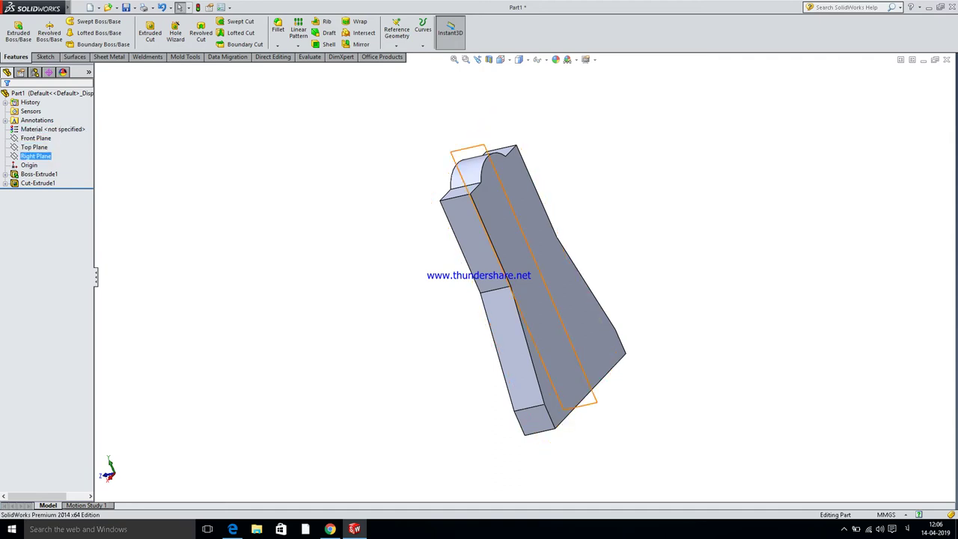
{"action": "left_click", "coordinate": [36, 138]}
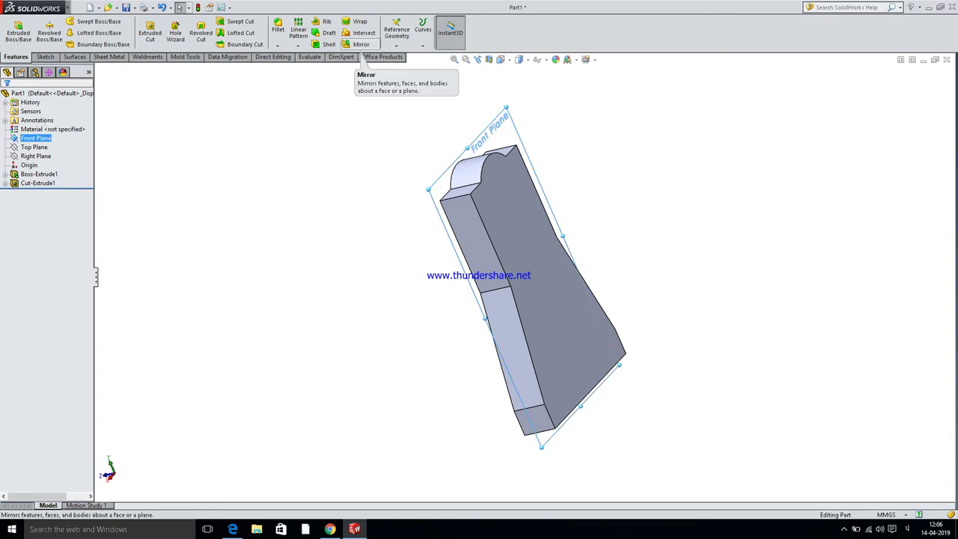
{"action": "left_click", "coordinate": [361, 44]}
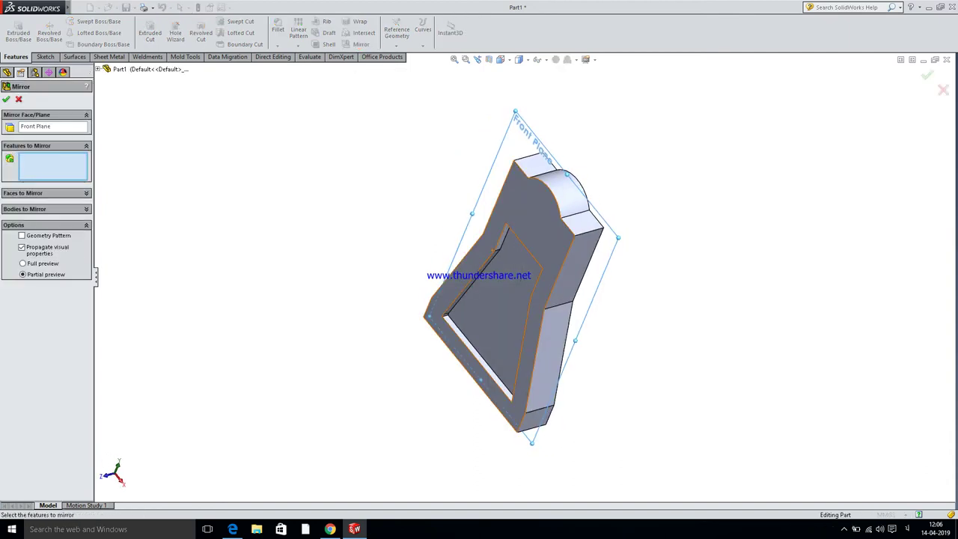
{"action": "left_click", "coordinate": [524, 271]}
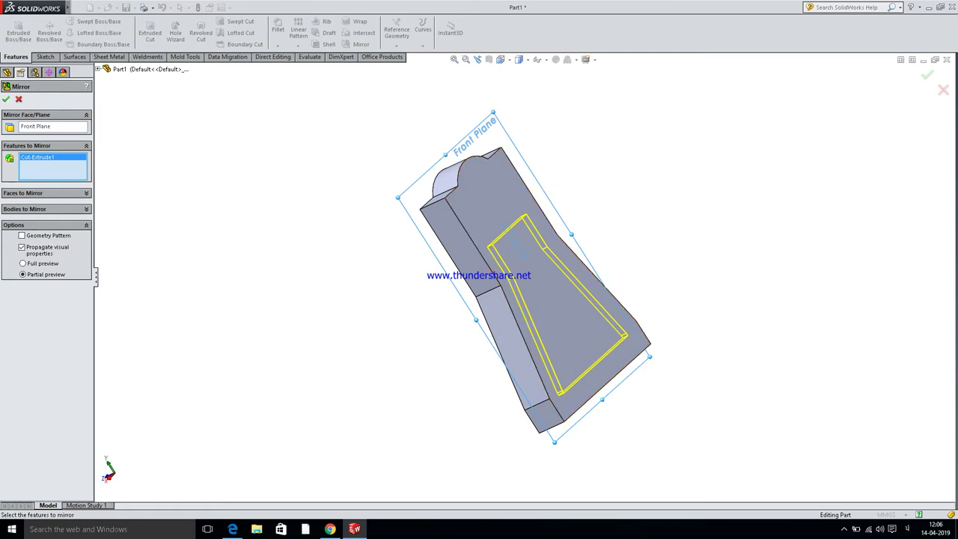
{"action": "key", "text": "Return"}
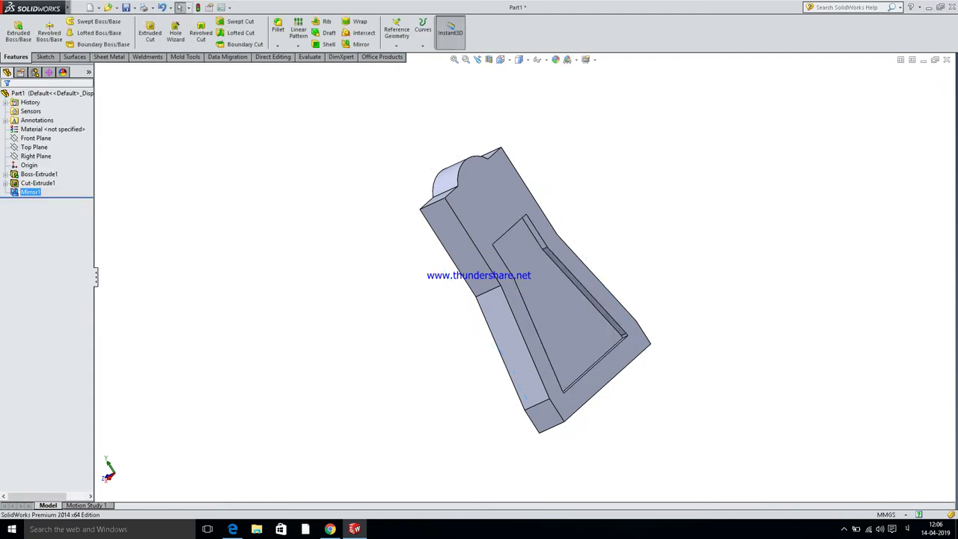
{"action": "key", "text": "Left"}
{"action": "key", "text": "Left"}
{"action": "key", "text": "Left"}
{"action": "key", "text": "Left"}
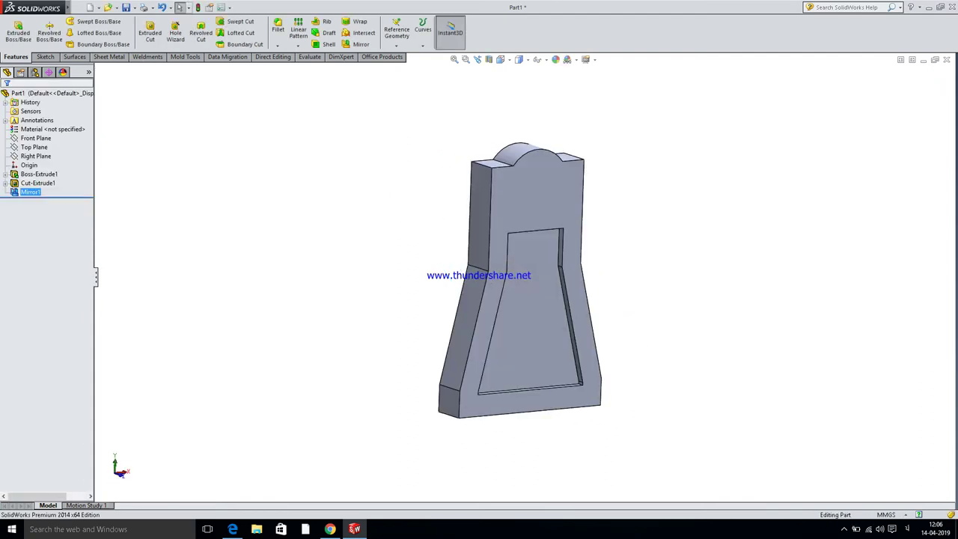
{"action": "key", "text": "Down"}
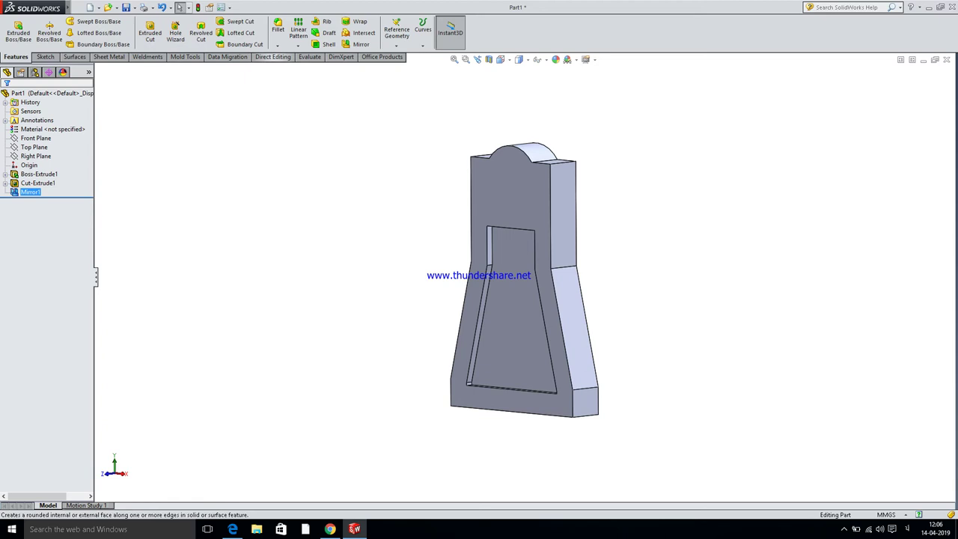
{"action": "left_click", "coordinate": [278, 28]}
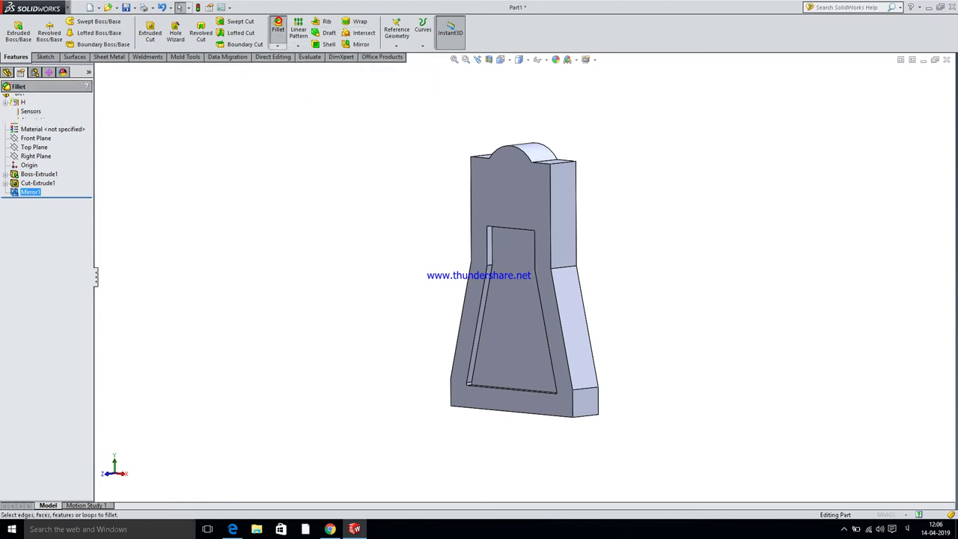
Select the first inner pocket edges for the fillet, removing a wrongly picked upper edge.
{"action": "middle_click_drag", "start_coordinate": [464, 314], "coordinate": [502, 234]}
{"action": "scroll", "coordinate": [499, 226], "scroll_direction": "down", "scroll_amount": 2}
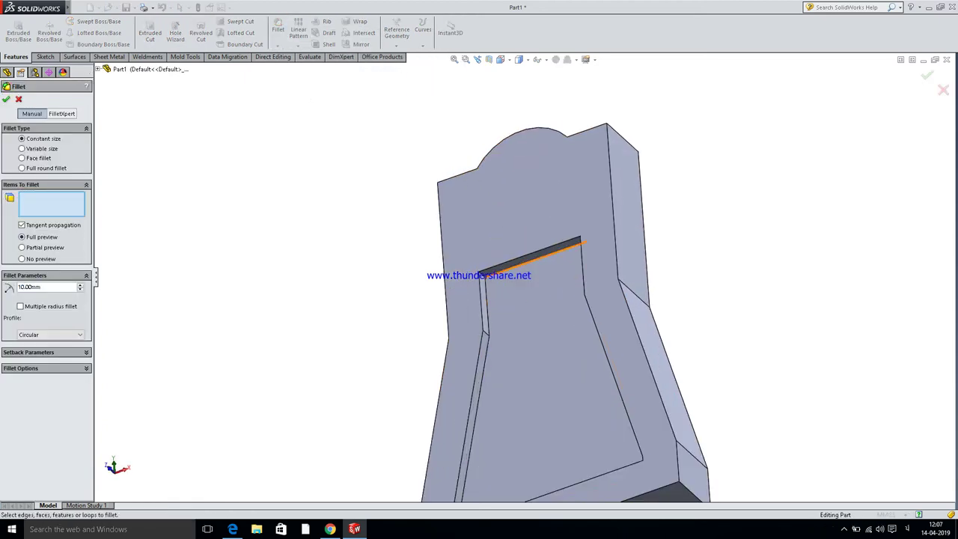
{"action": "left_click", "coordinate": [517, 259]}
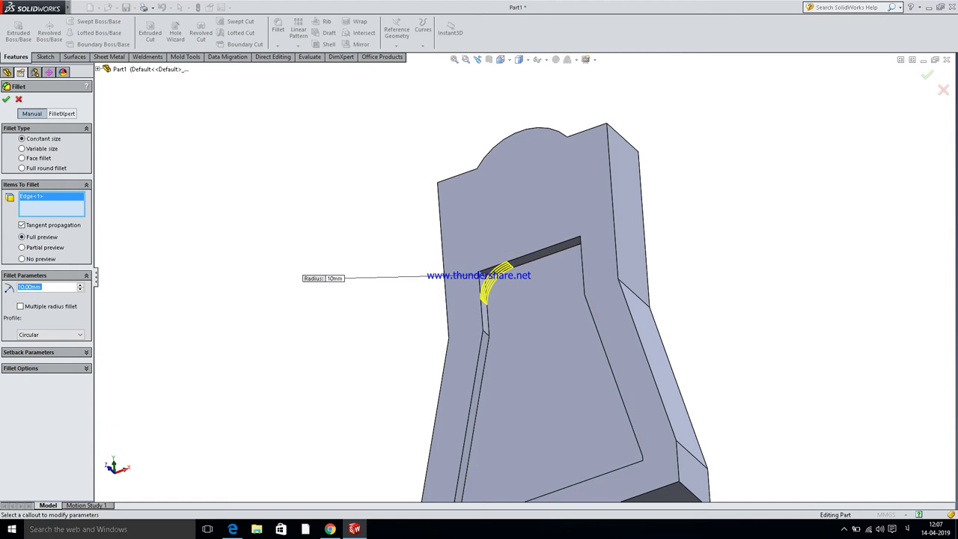
{"action": "middle_click_drag", "start_coordinate": [486, 329], "coordinate": [453, 268]}
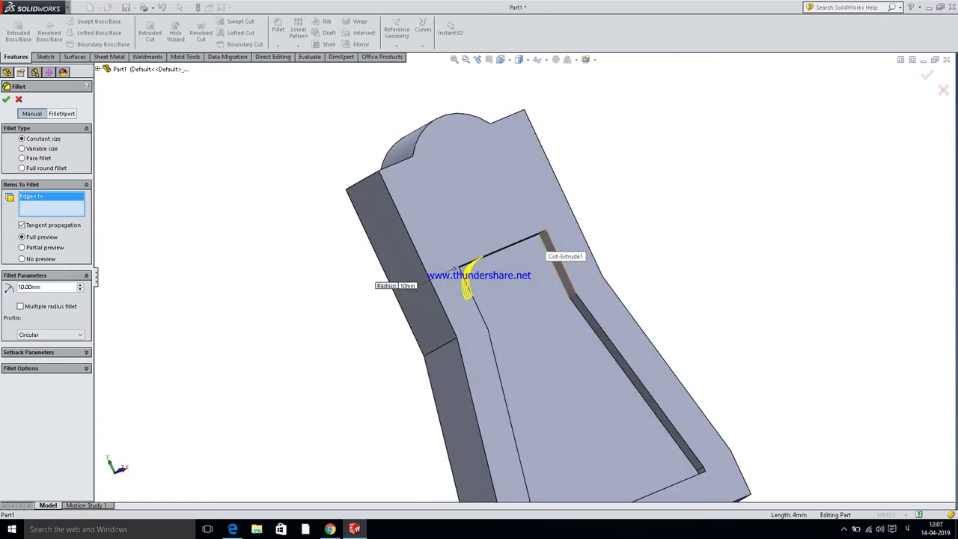
{"action": "left_click", "coordinate": [541, 237]}
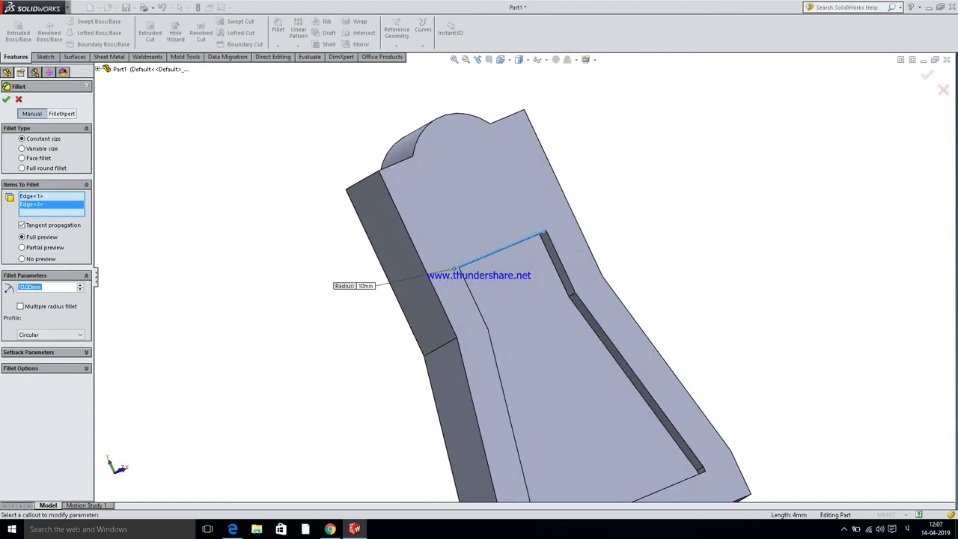
{"action": "right_click", "coordinate": [32, 204]}
{"action": "left_click", "coordinate": [83, 217]}
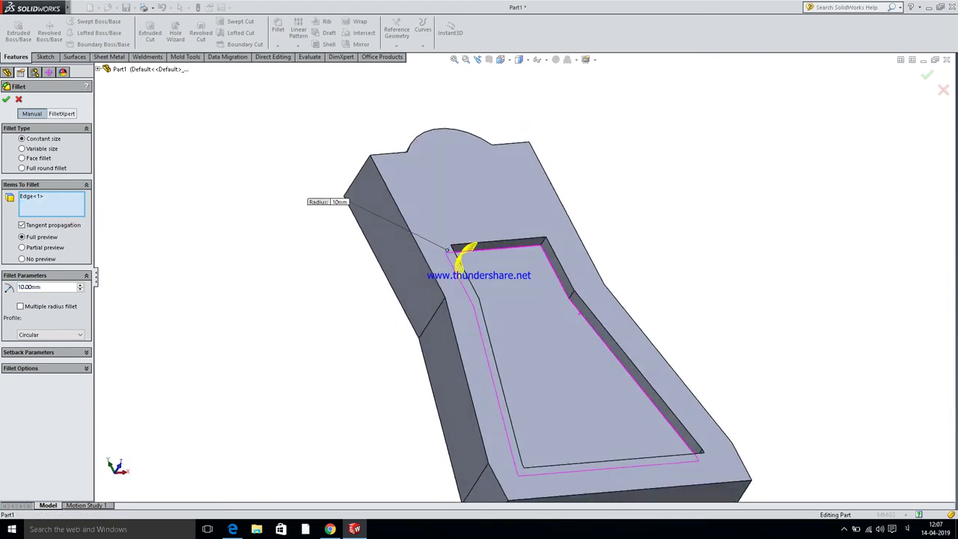
{"action": "scroll", "coordinate": [509, 253], "scroll_direction": "down", "scroll_amount": 5}
{"action": "left_click", "coordinate": [506, 249]}
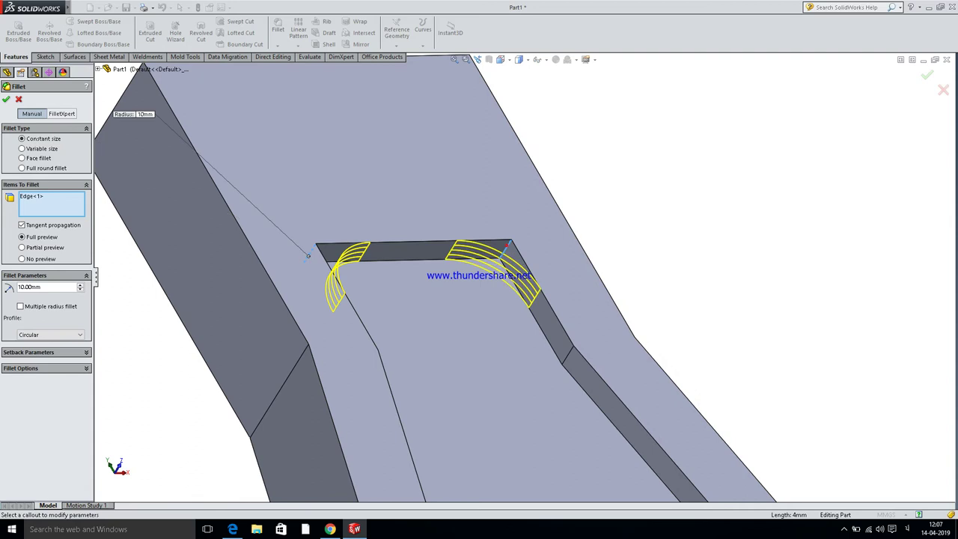
{"action": "scroll", "coordinate": [509, 253], "scroll_direction": "up", "scroll_amount": 5}
{"action": "mouse_move", "coordinate": [509, 253]}
{"action": "middle_mouse_down"}
{"action": "mouse_move", "coordinate": [522, 397]}
{"action": "mouse_move", "coordinate": [419, 338]}
{"action": "mouse_move", "coordinate": [569, 372]}
{"action": "middle_mouse_up"}
Add the remaining bottom and corner pocket edges to the fillet selection.
{"action": "left_click", "coordinate": [419, 339]}
{"action": "left_click", "coordinate": [599, 344]}
{"action": "middle_click_drag", "start_coordinate": [599, 344], "coordinate": [711, 314]}
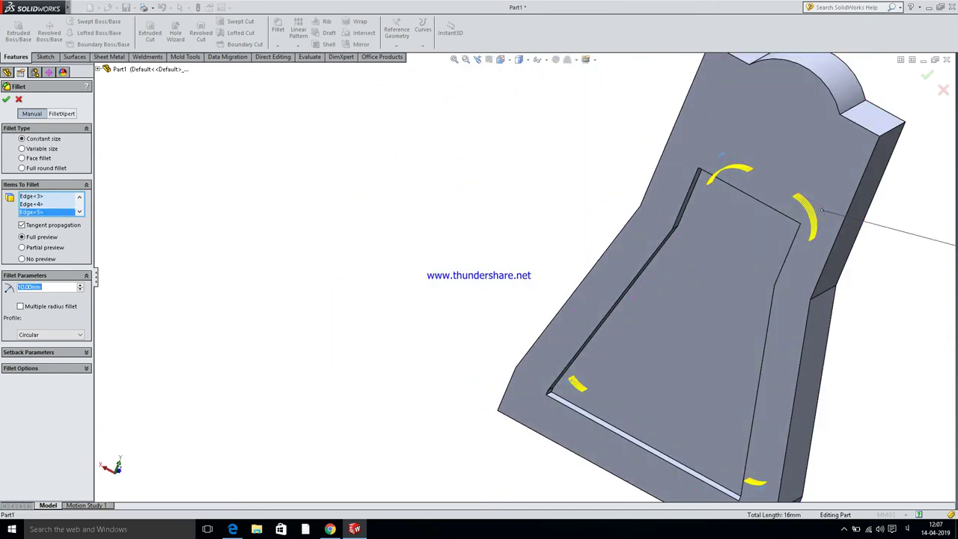
{"action": "scroll", "coordinate": [543, 387], "scroll_direction": "down", "scroll_amount": 2}
{"action": "scroll", "coordinate": [542, 387], "scroll_direction": "down", "scroll_amount": 3}
{"action": "left_click", "coordinate": [524, 384]}
{"action": "scroll", "coordinate": [522, 374], "scroll_direction": "up", "scroll_amount": 4}
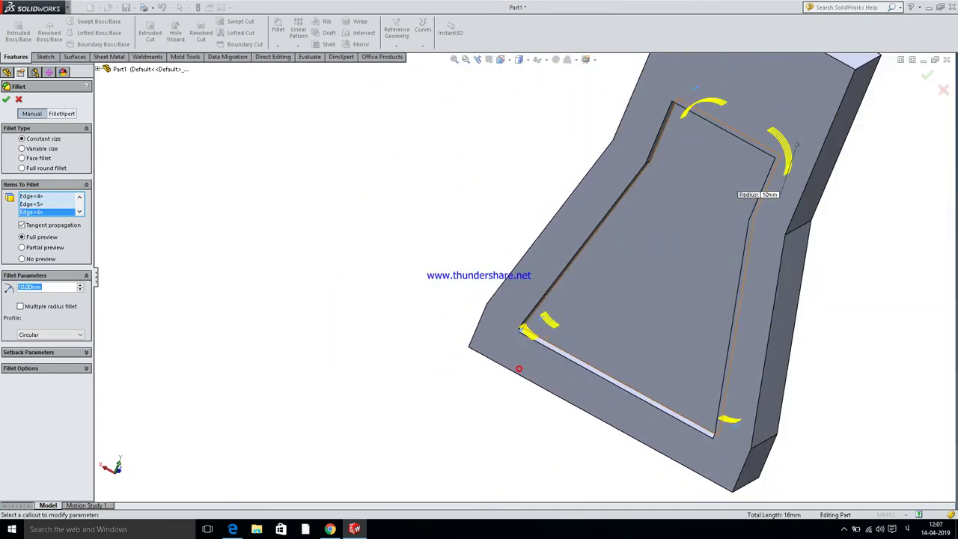
{"action": "middle_click_drag", "start_coordinate": [519, 368], "coordinate": [666, 395]}
{"action": "left_click", "coordinate": [667, 396]}
{"action": "middle_click_drag", "start_coordinate": [815, 148], "coordinate": [701, 238]}
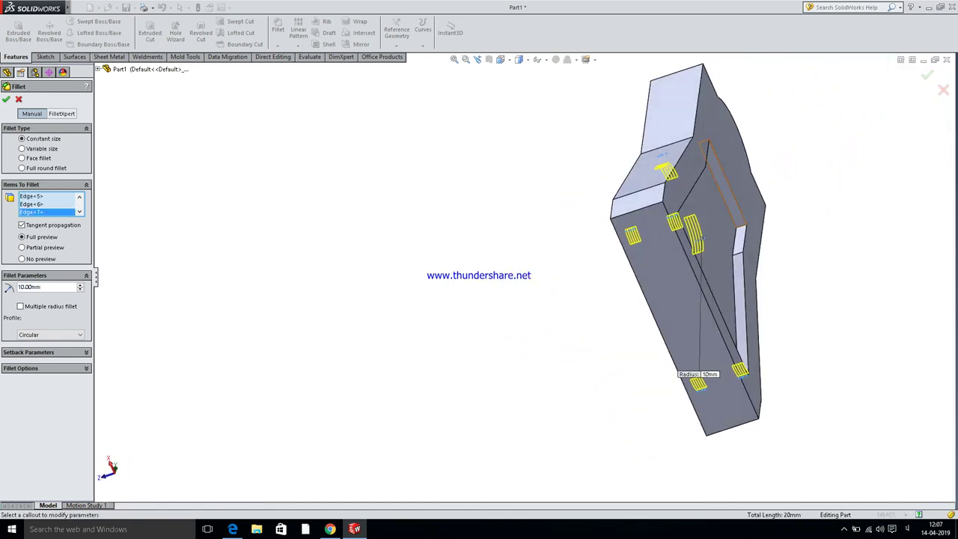
{"action": "left_click", "coordinate": [743, 232]}
{"action": "mouse_move", "coordinate": [743, 232]}
{"action": "middle_mouse_down"}
{"action": "mouse_move", "coordinate": [797, 284]}
{"action": "mouse_move", "coordinate": [805, 273]}
{"action": "middle_mouse_up"}
{"action": "scroll", "coordinate": [797, 285], "scroll_direction": "up", "scroll_amount": 2}
{"action": "left_click", "coordinate": [805, 273]}
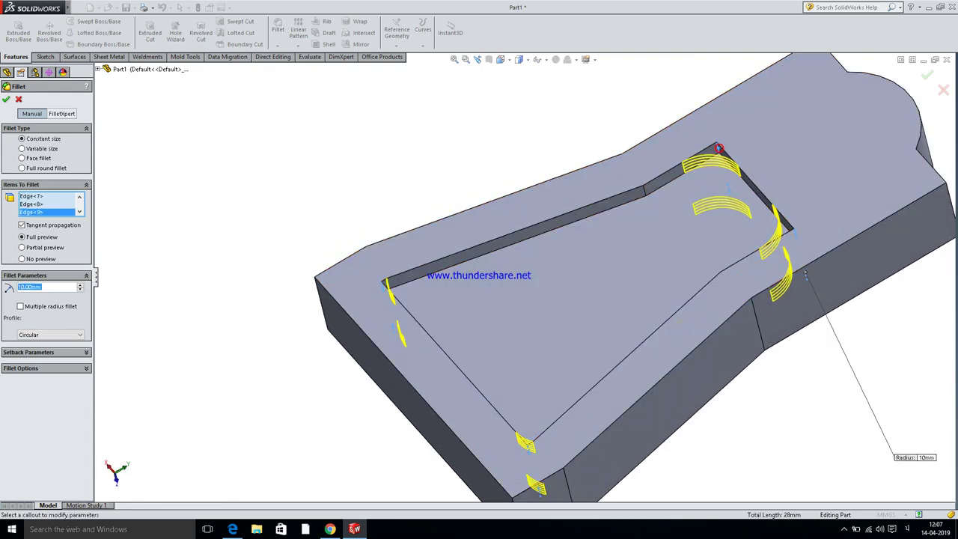
Set the fillet radius to 2 mm and apply it to the selected pocket edges.
{"action": "mouse_move", "coordinate": [232, 529]}
{"action": "left_click", "coordinate": [234, 471]}
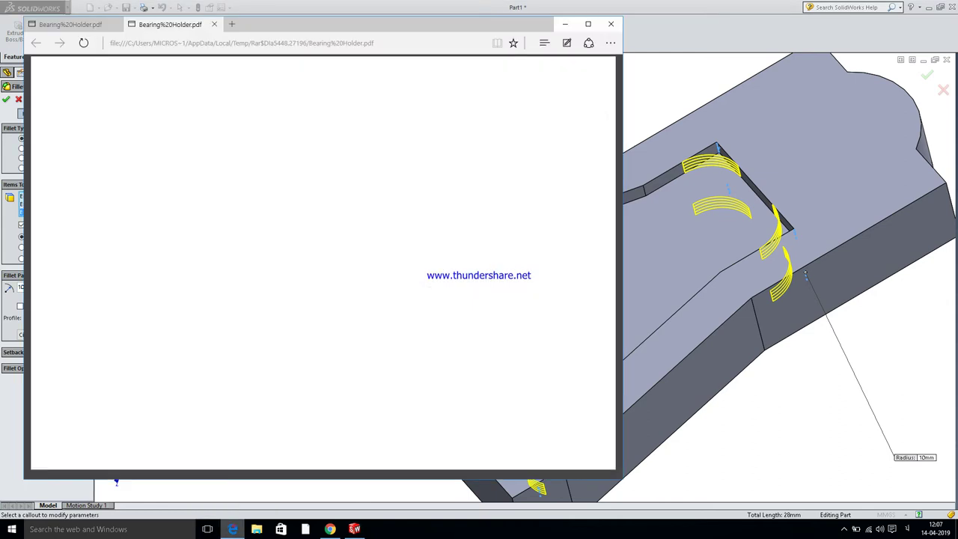
{"action": "key", "text": "alt+Tab"}
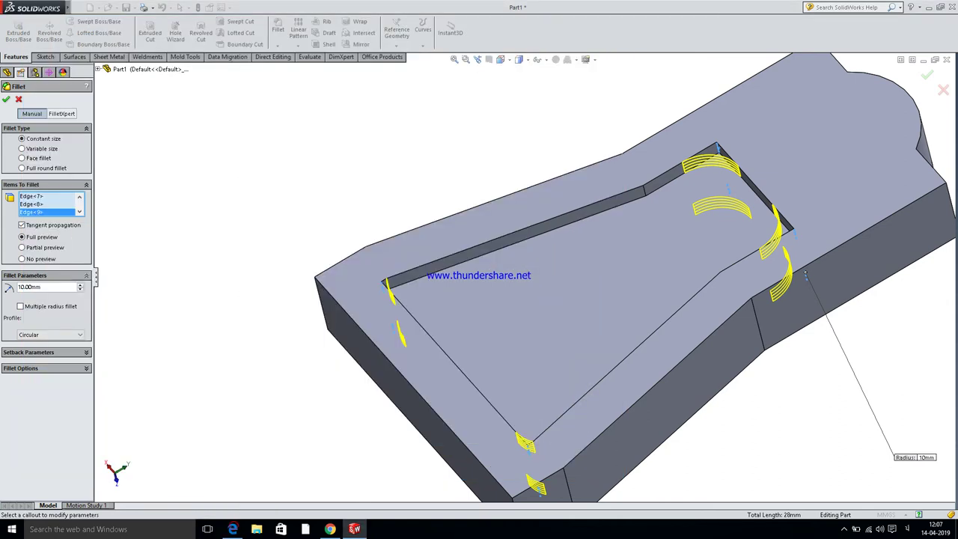
{"action": "type", "text": "2"}
{"action": "key", "text": "Return"}
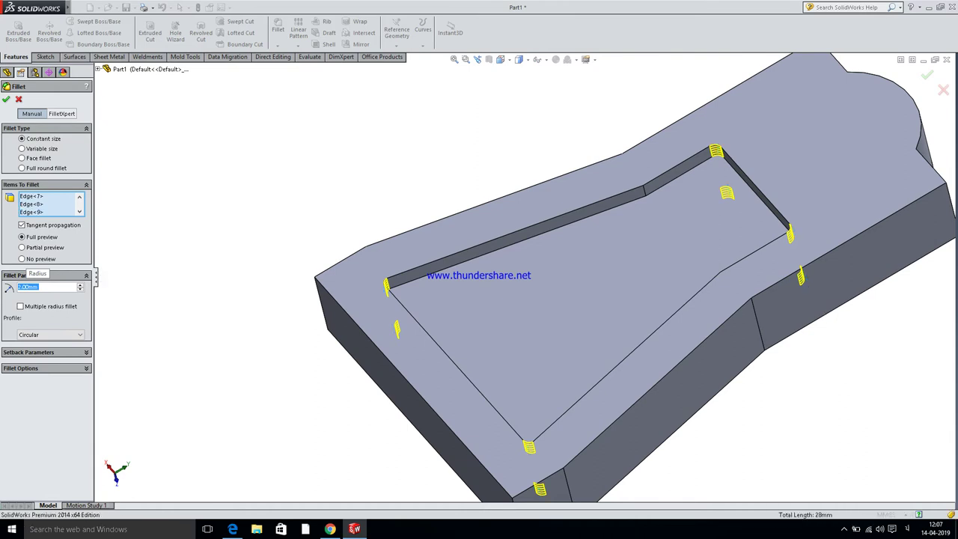
{"action": "key", "text": "Return"}
{"action": "middle_click_drag", "start_coordinate": [614, 299], "coordinate": [568, 285]}
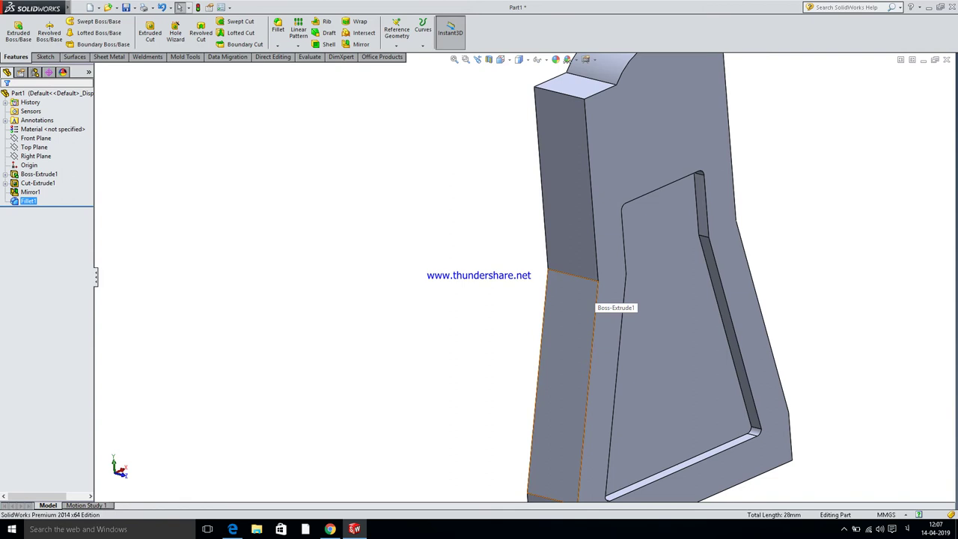
{"action": "left_click", "coordinate": [278, 30]}
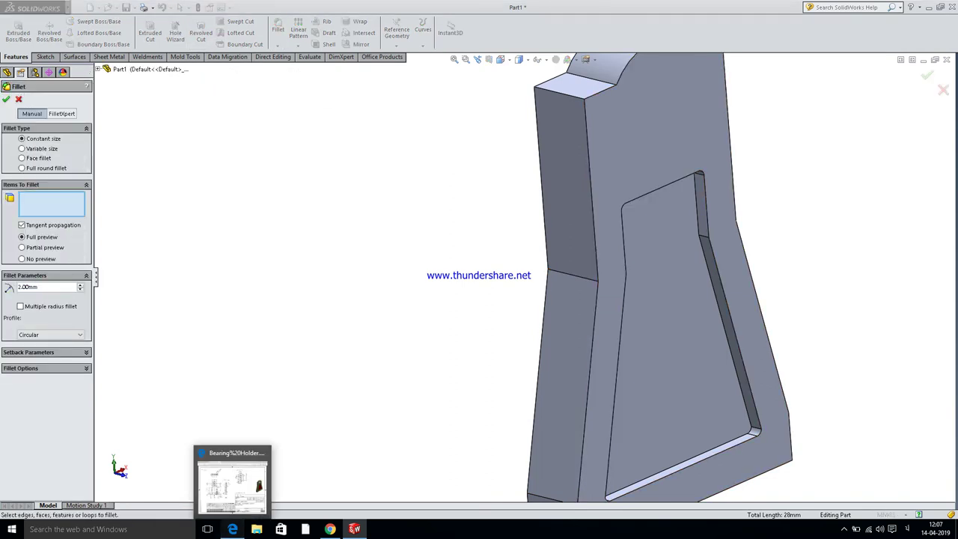
Fillet the two slanted side edges where they meet the upper body with a 50 mm radius.
{"action": "left_click", "coordinate": [229, 529]}
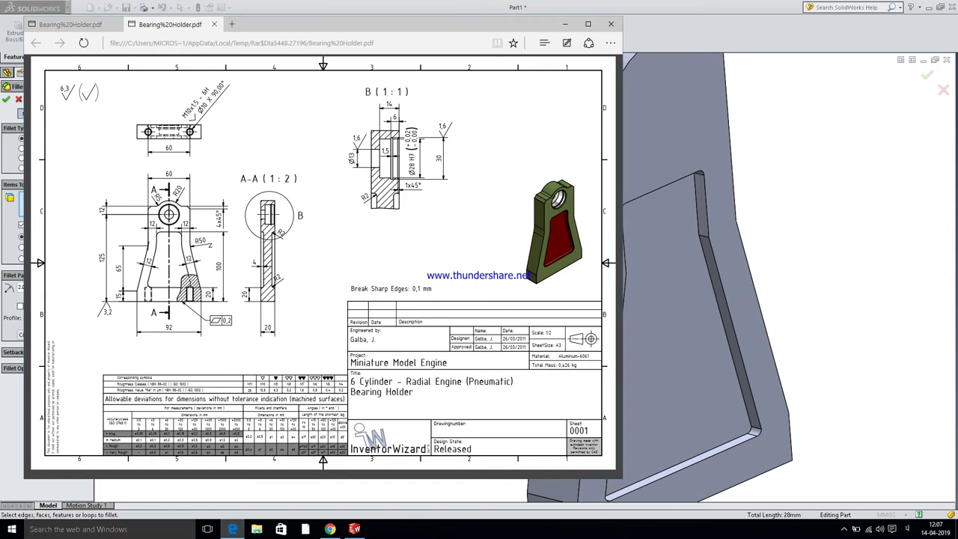
{"action": "left_click", "coordinate": [228, 529]}
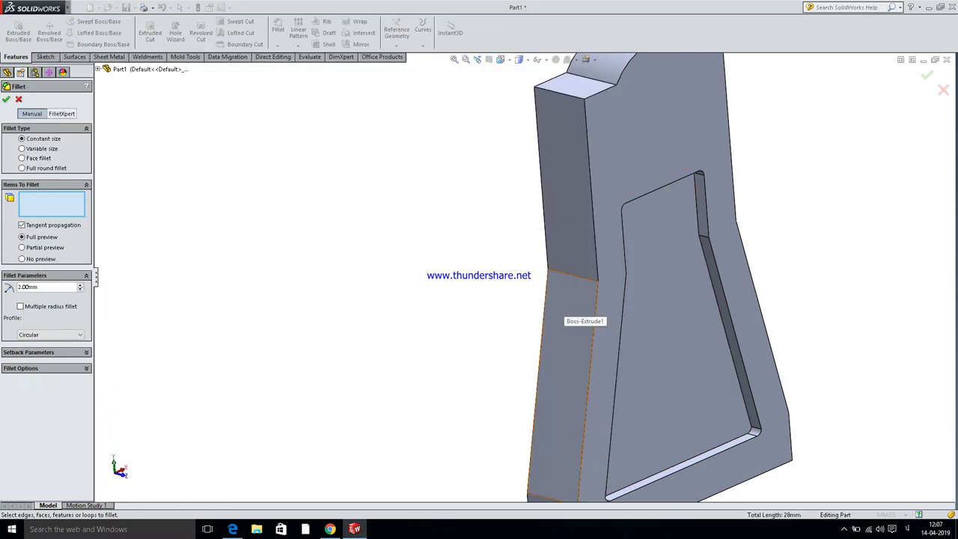
{"action": "left_click", "coordinate": [570, 274]}
{"action": "scroll", "coordinate": [569, 276], "scroll_direction": "up", "scroll_amount": 3}
{"action": "middle_click_drag", "start_coordinate": [571, 274], "coordinate": [673, 274]}
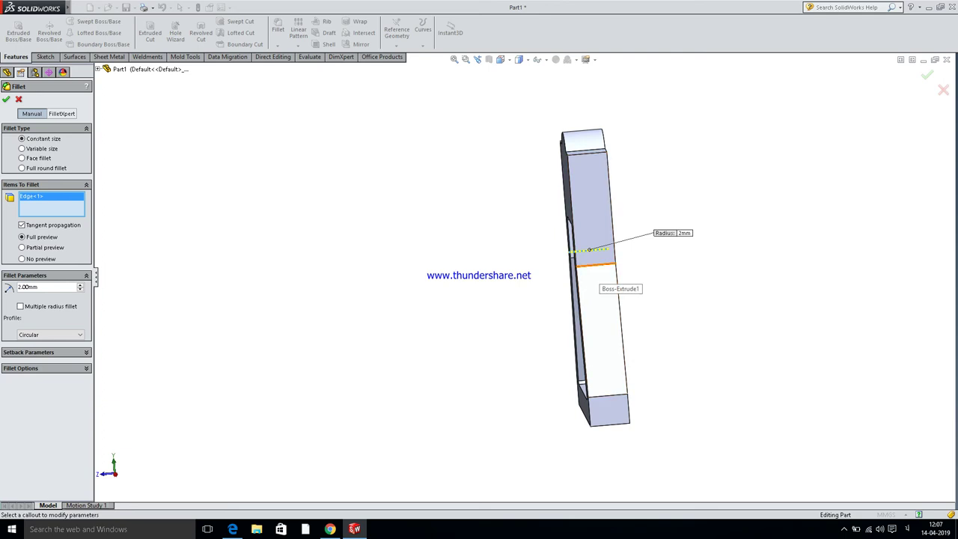
{"action": "left_click", "coordinate": [590, 249]}
{"action": "middle_click_drag", "start_coordinate": [591, 255], "coordinate": [597, 263]}
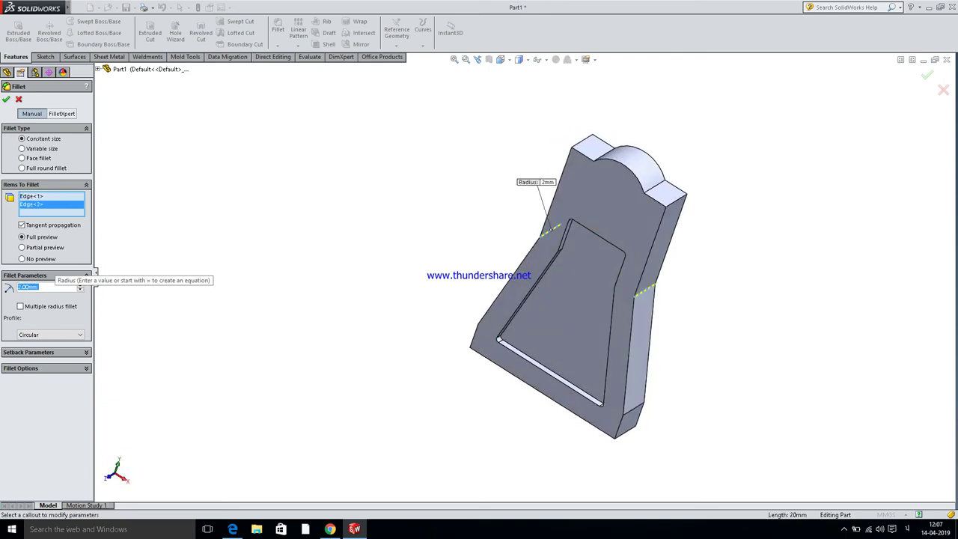
{"action": "type", "text": "50"}
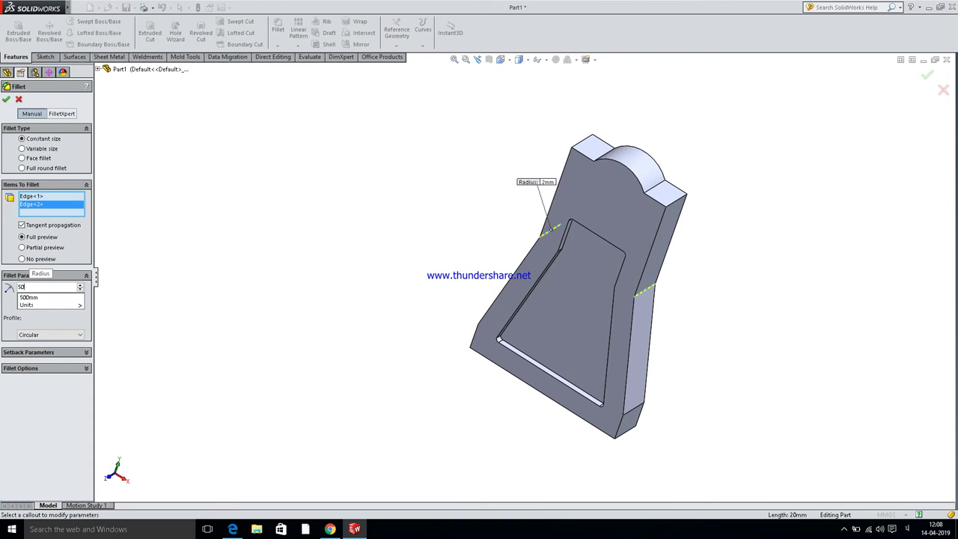
{"action": "key", "text": "Return"}
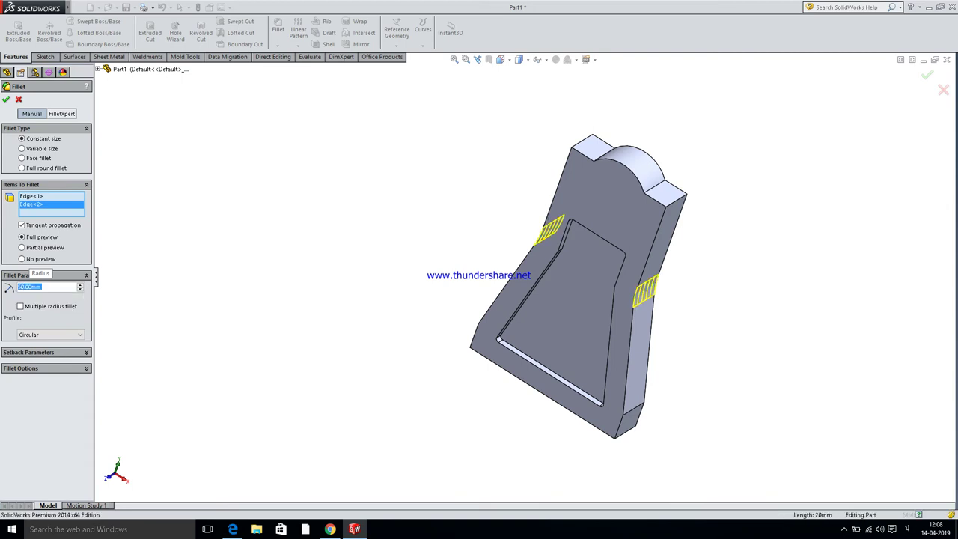
{"action": "key", "text": "Return"}
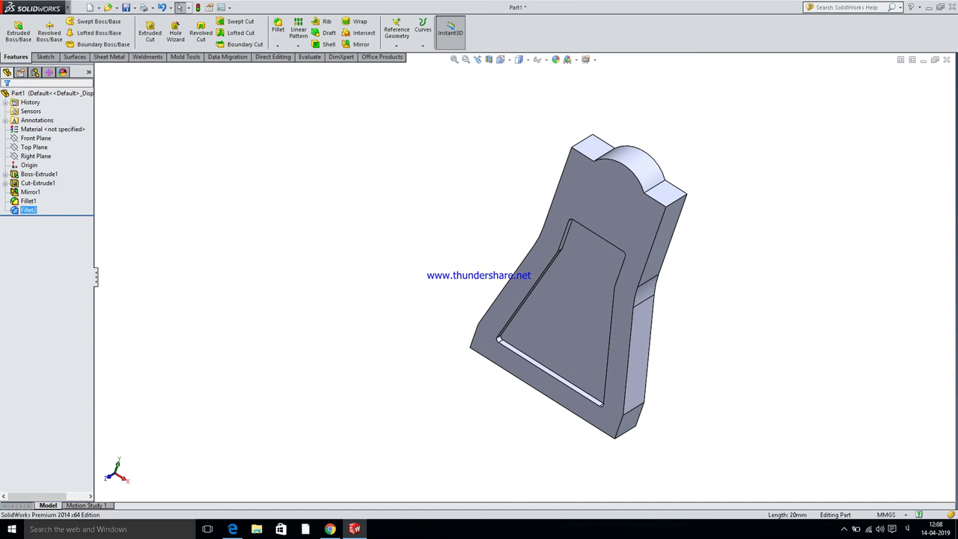
{"action": "left_click", "coordinate": [233, 529]}
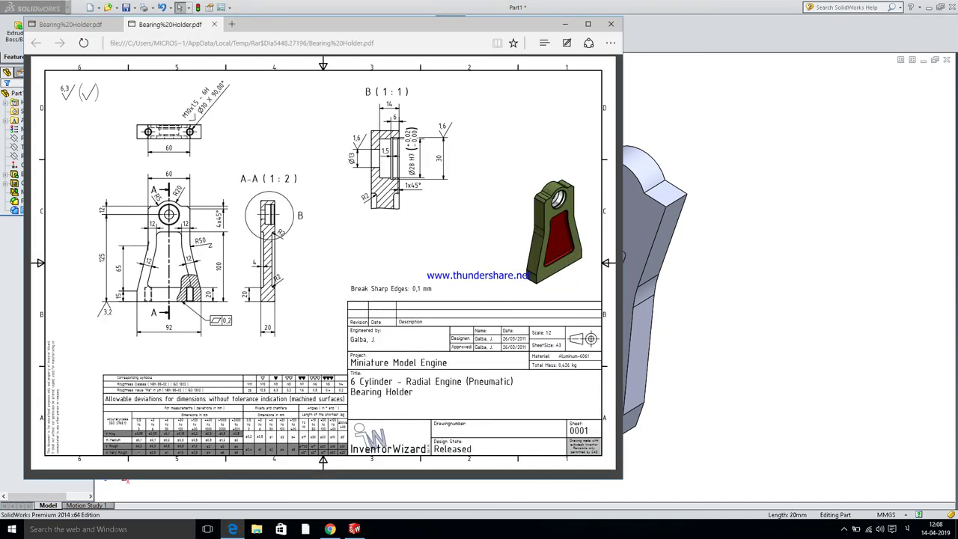
Sketch on the bottom face, turn it Normal To the view, then exit the empty sketch.
{"action": "left_click", "coordinate": [354, 529]}
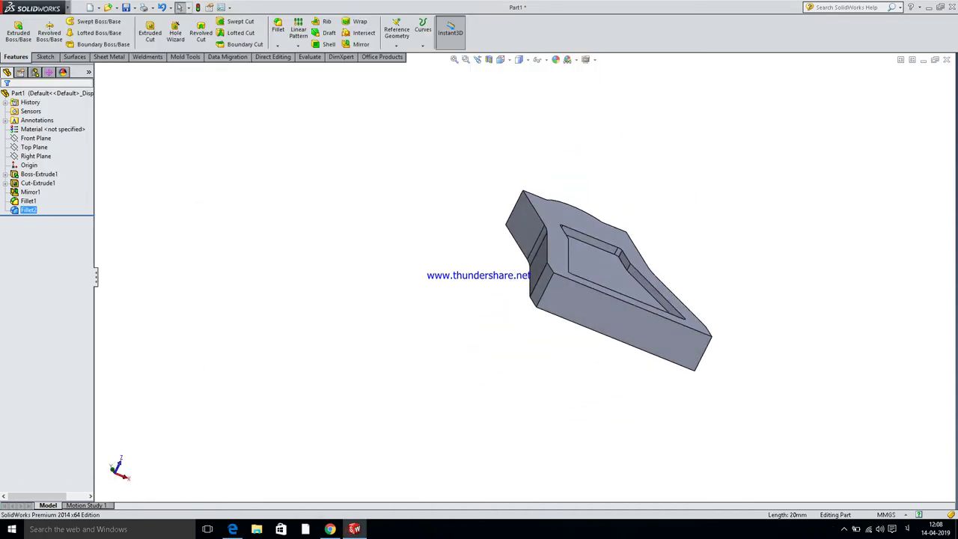
{"action": "left_click", "coordinate": [580, 314]}
{"action": "left_click", "coordinate": [618, 282]}
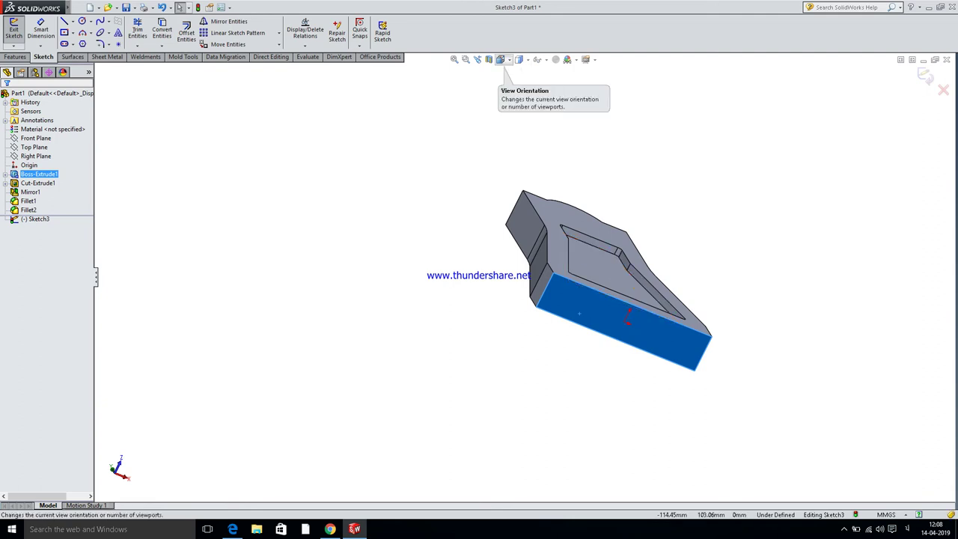
{"action": "left_click", "coordinate": [500, 59]}
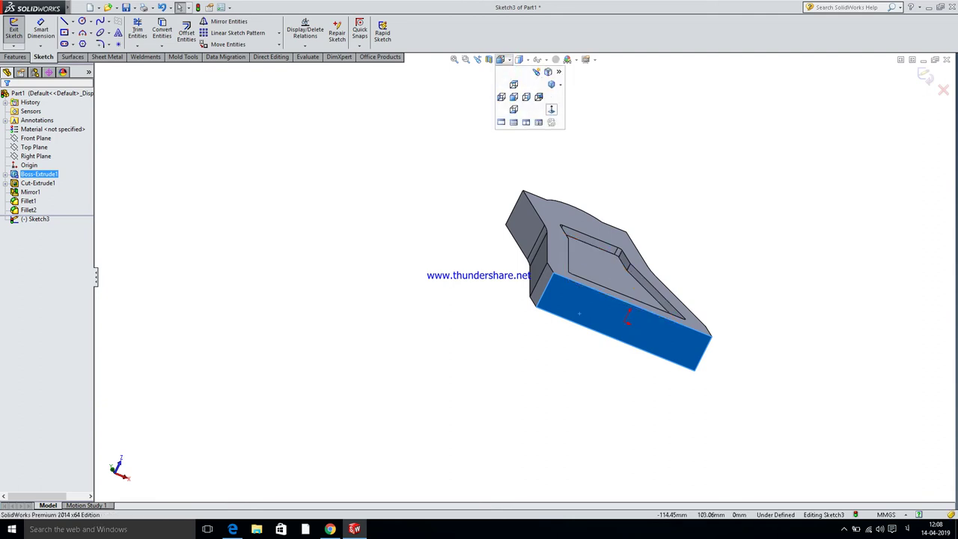
{"action": "left_click", "coordinate": [551, 109]}
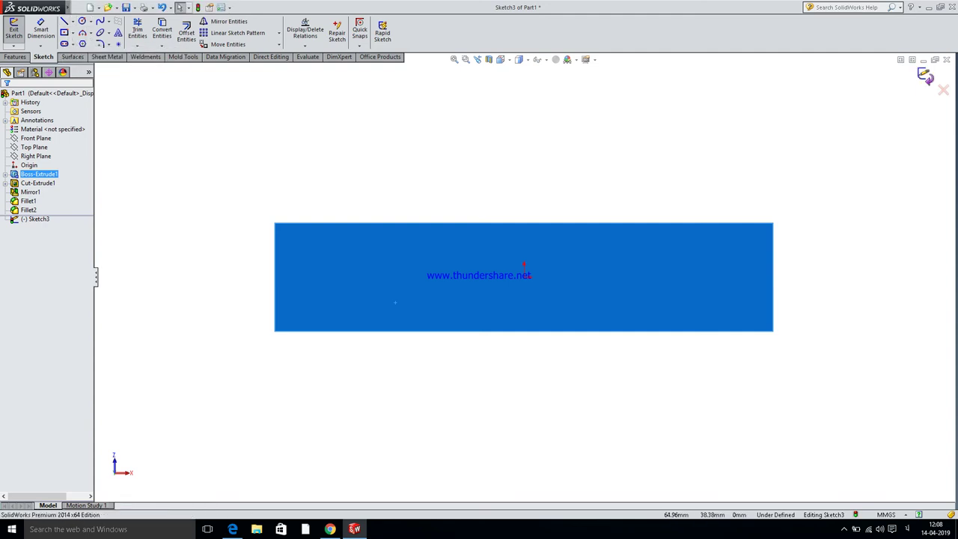
{"action": "left_click", "coordinate": [14, 30]}
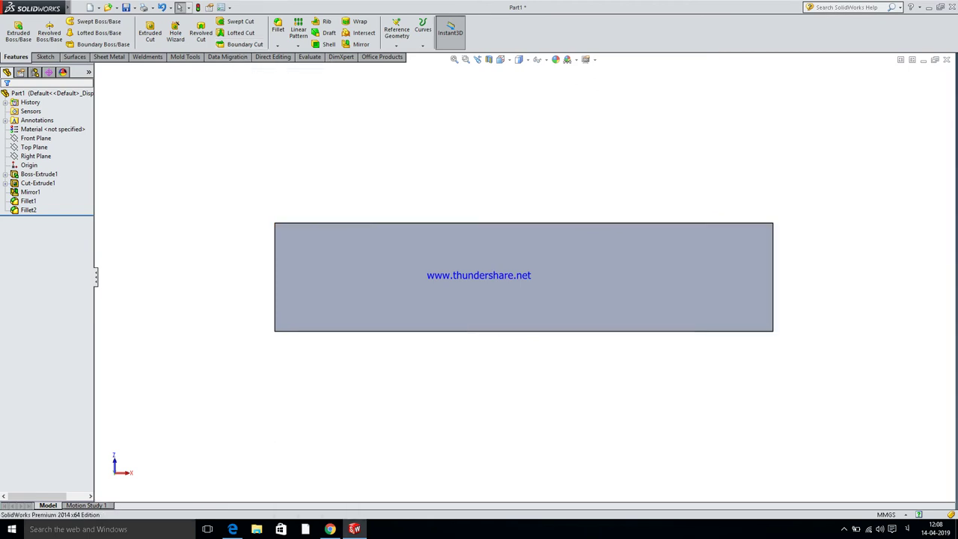
Start the Hole Wizard and browse the Screw Clearances type and its hole sizes.
{"action": "left_click", "coordinate": [175, 33]}
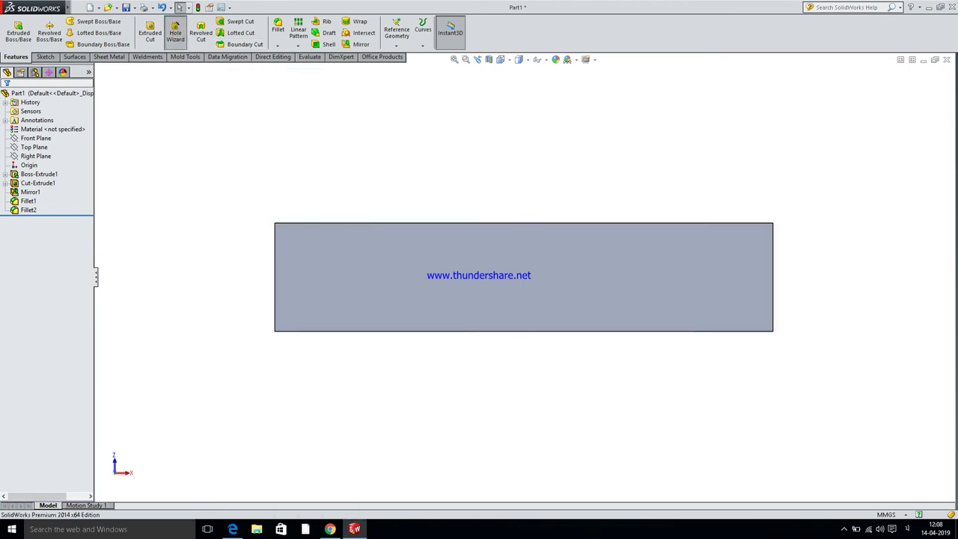
{"action": "left_click", "coordinate": [232, 485]}
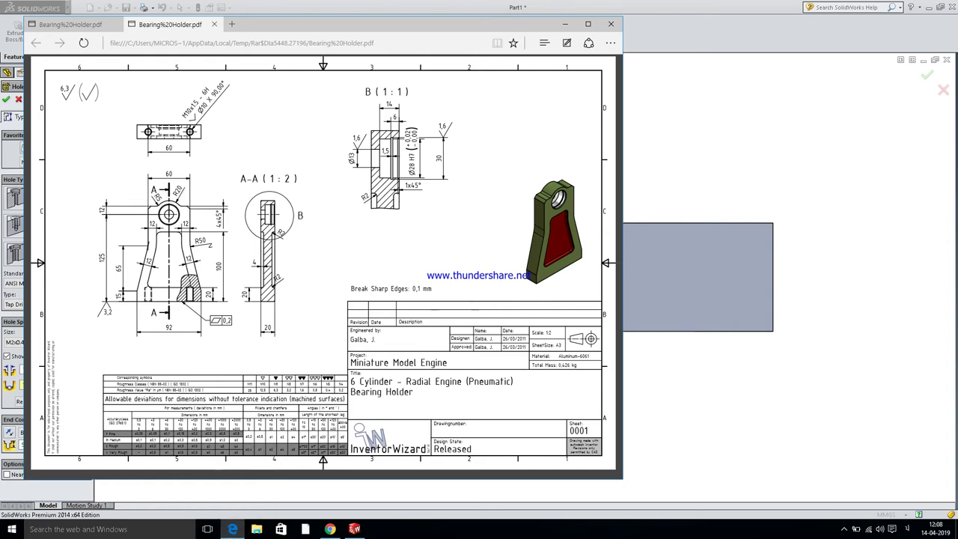
{"action": "left_click", "coordinate": [233, 529]}
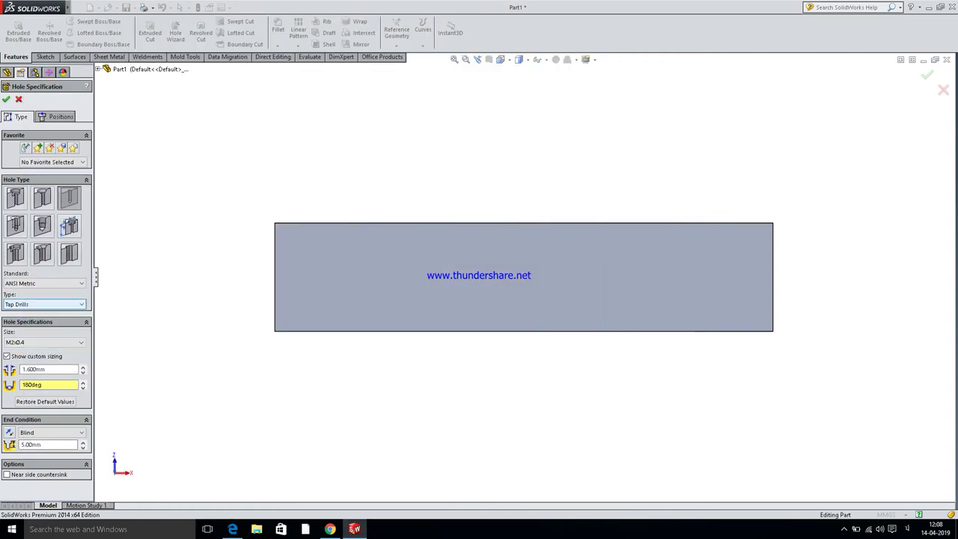
{"action": "left_click", "coordinate": [30, 304]}
{"action": "left_click", "coordinate": [27, 332]}
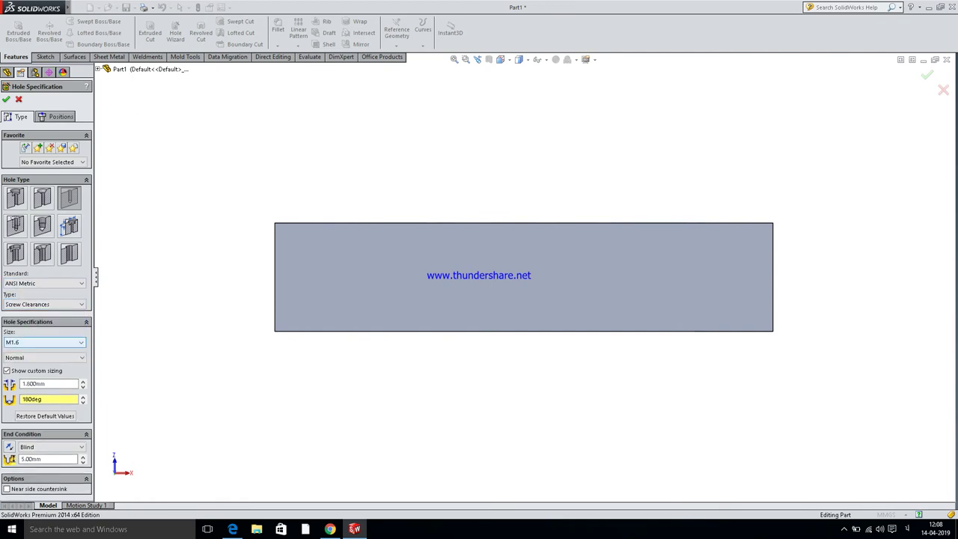
{"action": "left_click", "coordinate": [33, 342]}
{"action": "left_click", "coordinate": [233, 529]}
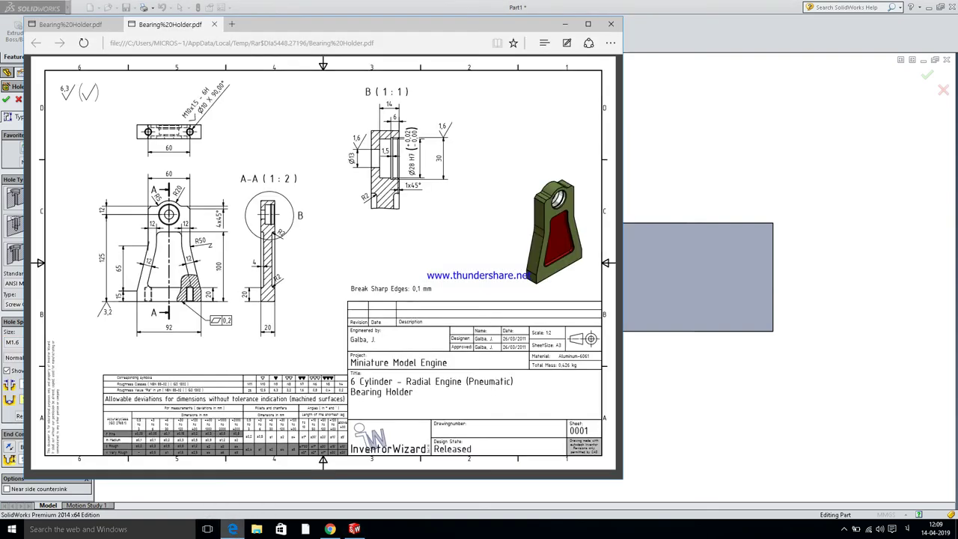
{"action": "left_click", "coordinate": [233, 529]}
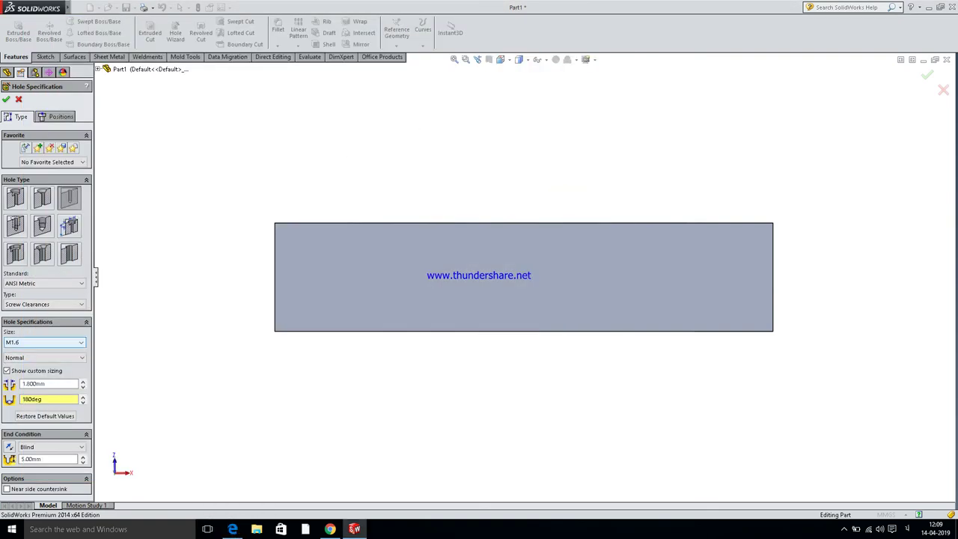
{"action": "left_click", "coordinate": [39, 341]}
{"action": "scroll", "coordinate": [41, 384], "scroll_direction": "down", "scroll_amount": 1}
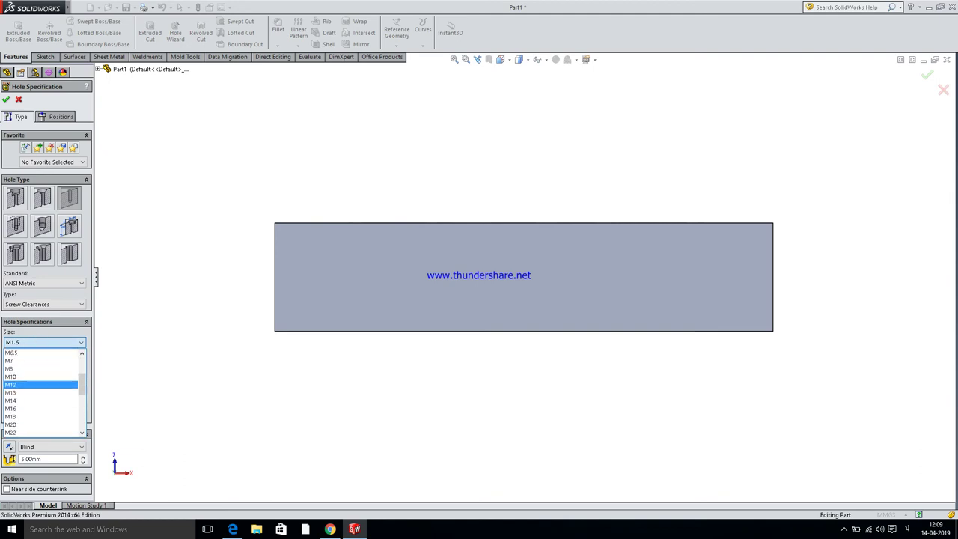
{"action": "left_click", "coordinate": [9, 361]}
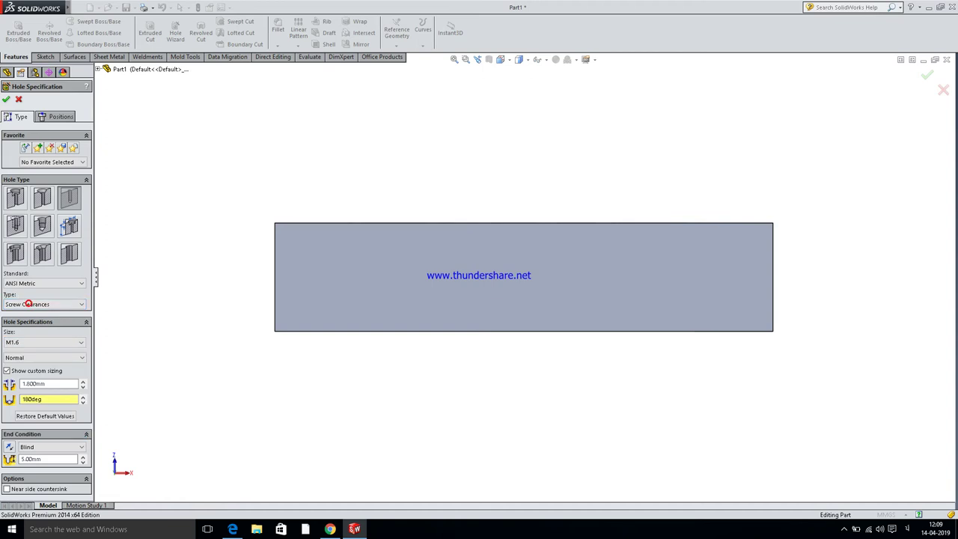
Switch to an ANSI Metric M10x1.5 tap drill with a 20 mm blind depth.
{"action": "left_click", "coordinate": [30, 304]}
{"action": "key", "text": "Up"}
{"action": "key", "text": "Up"}
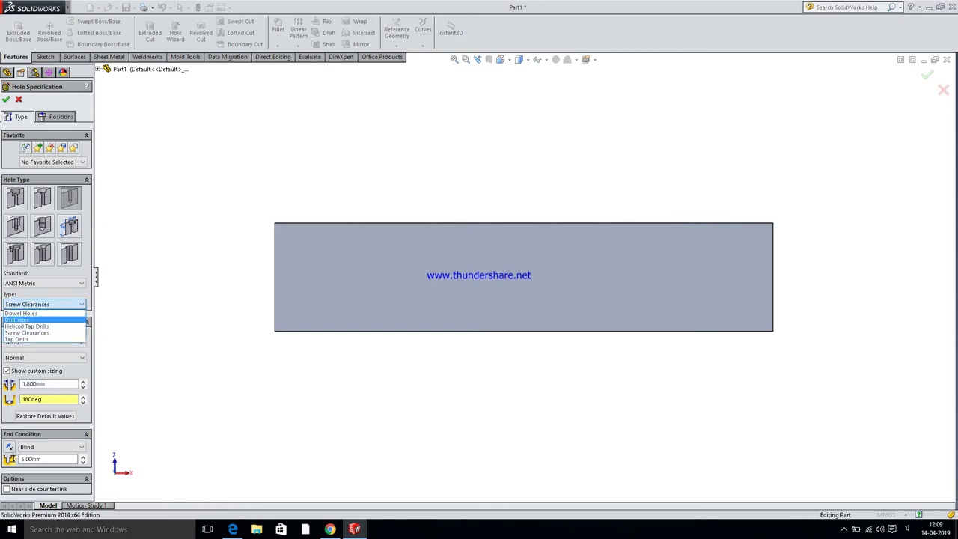
{"action": "left_click", "coordinate": [28, 339]}
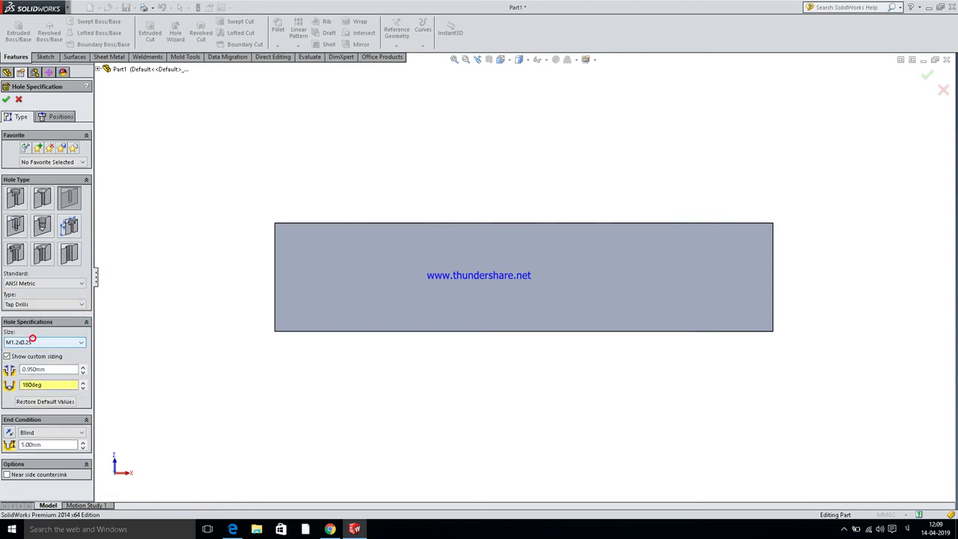
{"action": "left_click", "coordinate": [30, 342]}
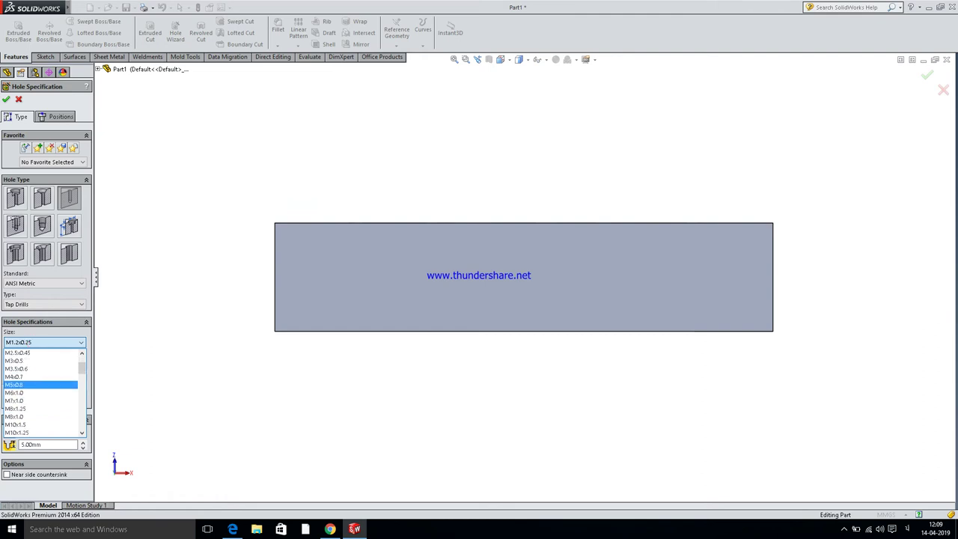
{"action": "scroll", "coordinate": [22, 363], "scroll_direction": "down", "scroll_amount": 3}
{"action": "left_click", "coordinate": [16, 401]}
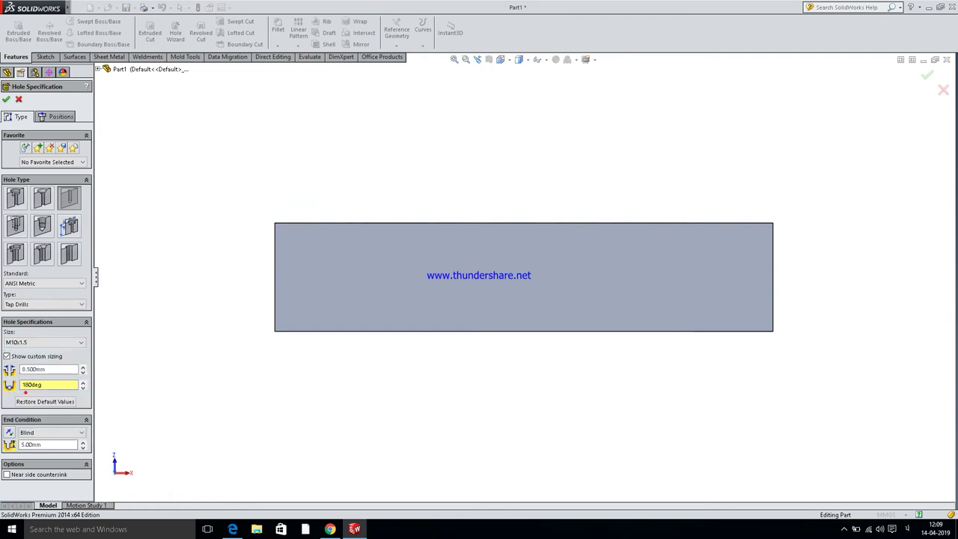
{"action": "left_click", "coordinate": [41, 444]}
{"action": "left_click", "coordinate": [232, 529]}
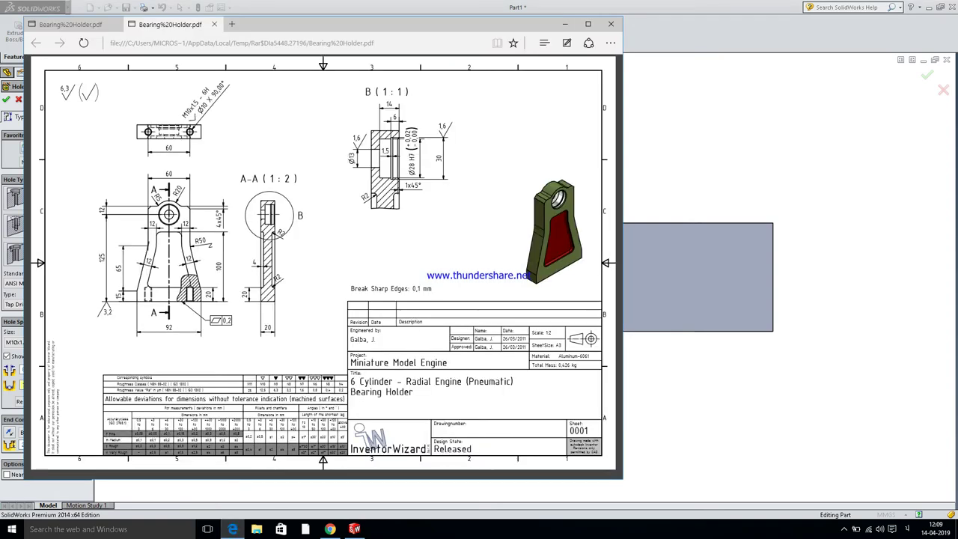
{"action": "left_click", "coordinate": [233, 529]}
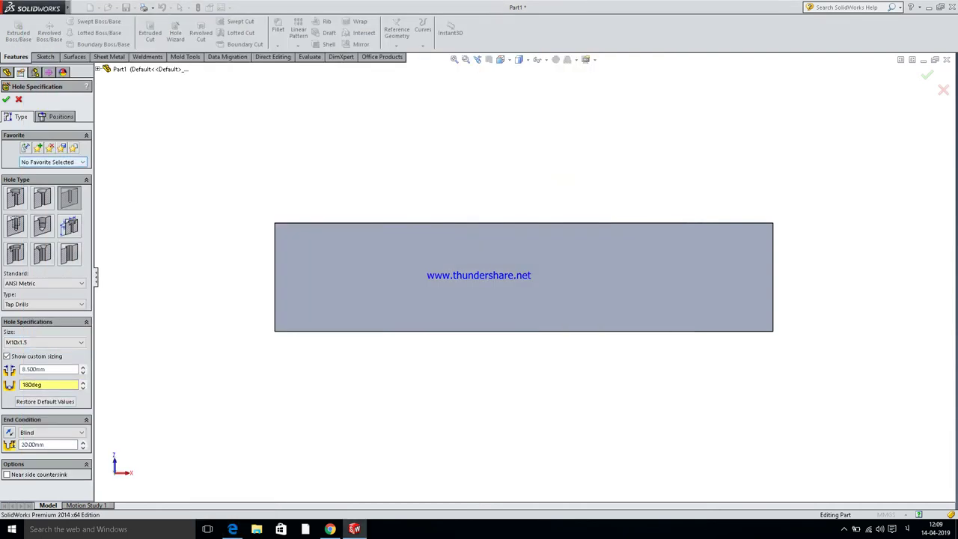
{"action": "left_click", "coordinate": [56, 116]}
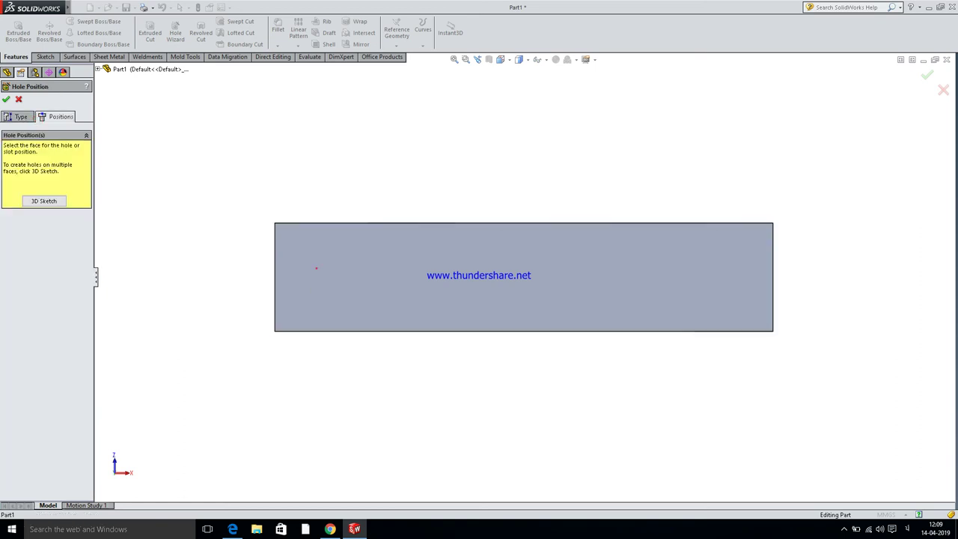
Place two hole points on the end face and dimension the left one 30 mm from the origin.
{"action": "left_click", "coordinate": [315, 268]}
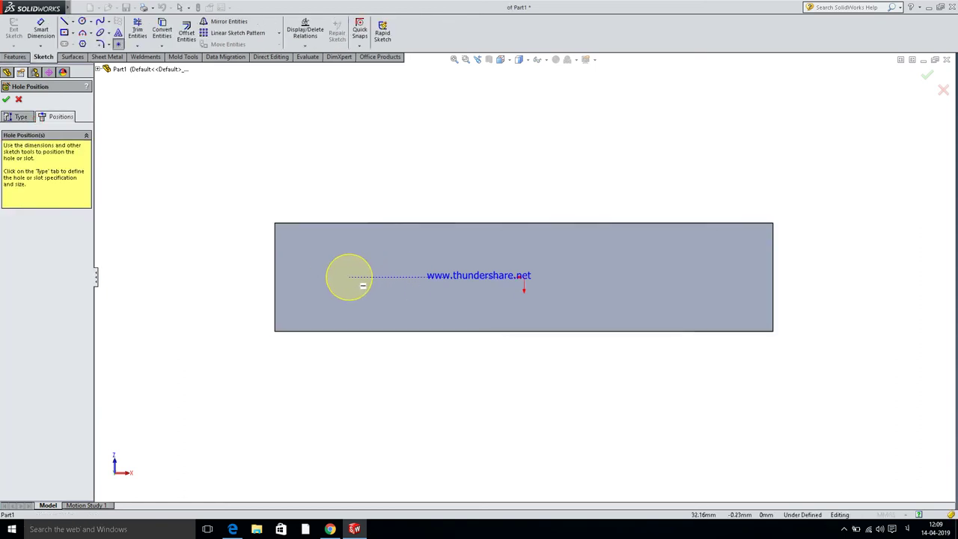
{"action": "left_click", "coordinate": [357, 277]}
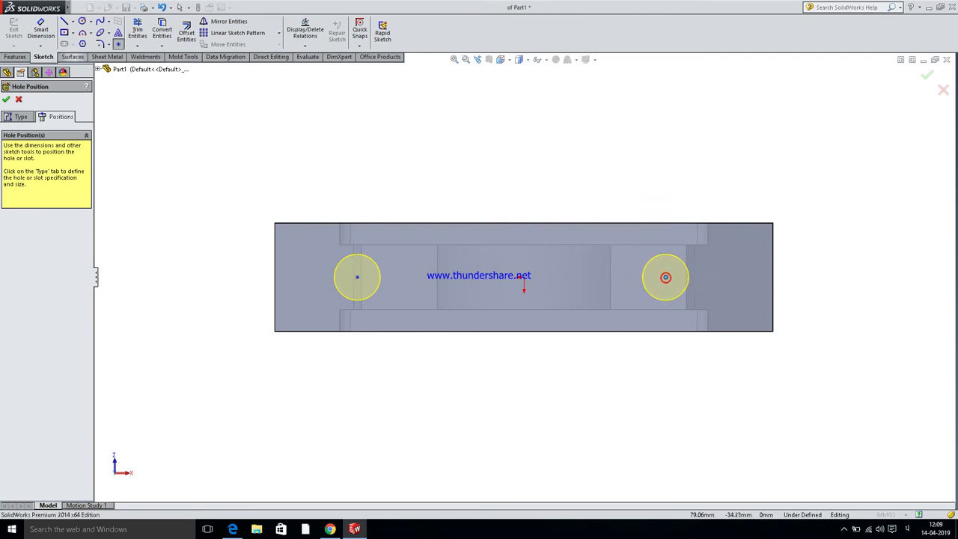
{"action": "left_click", "coordinate": [41, 33]}
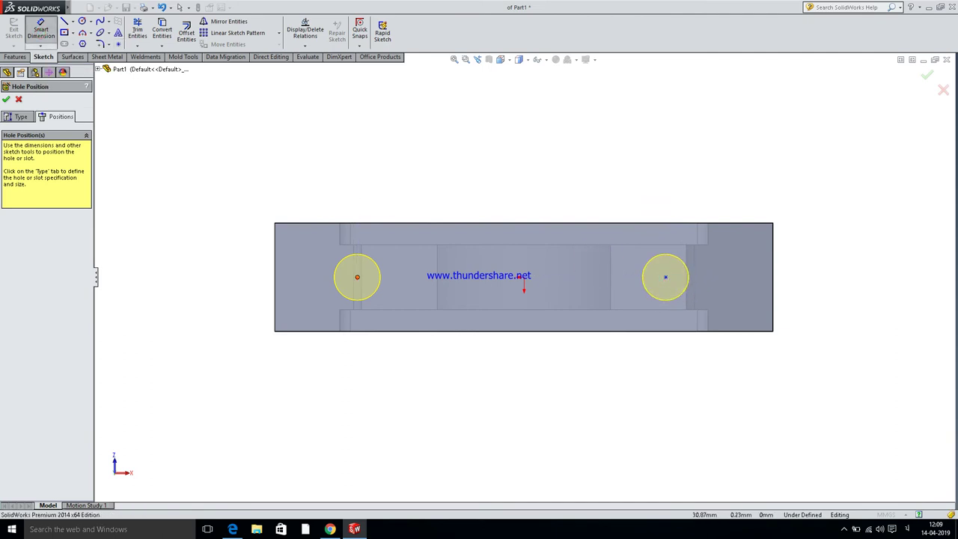
{"action": "left_click", "coordinate": [357, 278]}
{"action": "left_click", "coordinate": [524, 278]}
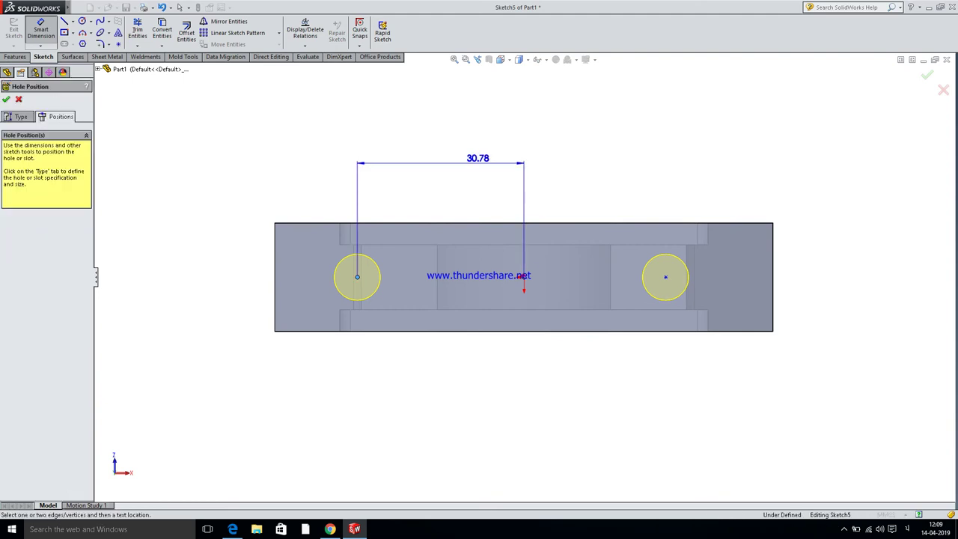
{"action": "left_click", "coordinate": [474, 159]}
{"action": "type", "text": "30"}
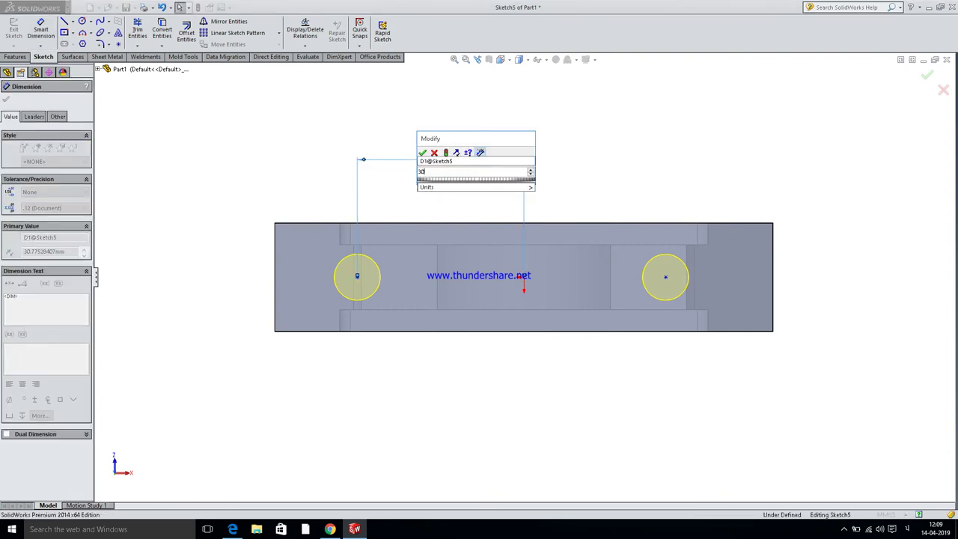
{"action": "key", "text": "Return"}
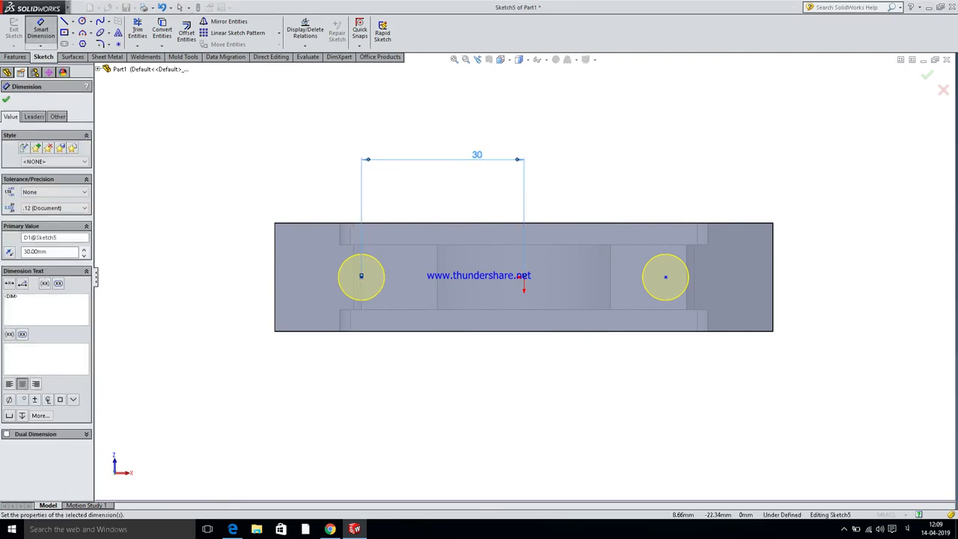
Dimension the right hole 30 mm from the origin and finish both M10x1.5 tap-drill holes.
{"action": "left_click", "coordinate": [666, 277]}
{"action": "left_click", "coordinate": [524, 276]}
{"action": "left_click", "coordinate": [569, 172]}
{"action": "type", "text": "30"}
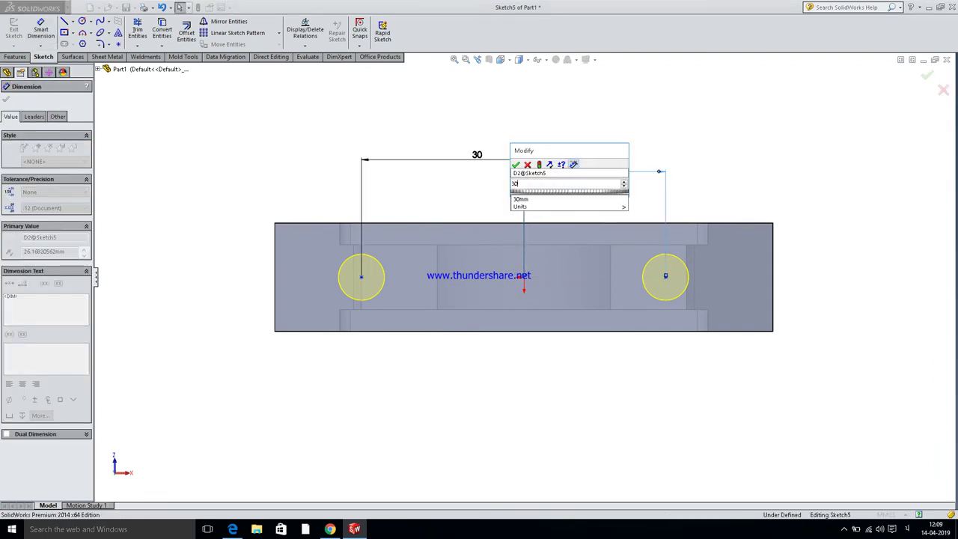
{"action": "key", "text": "Return"}
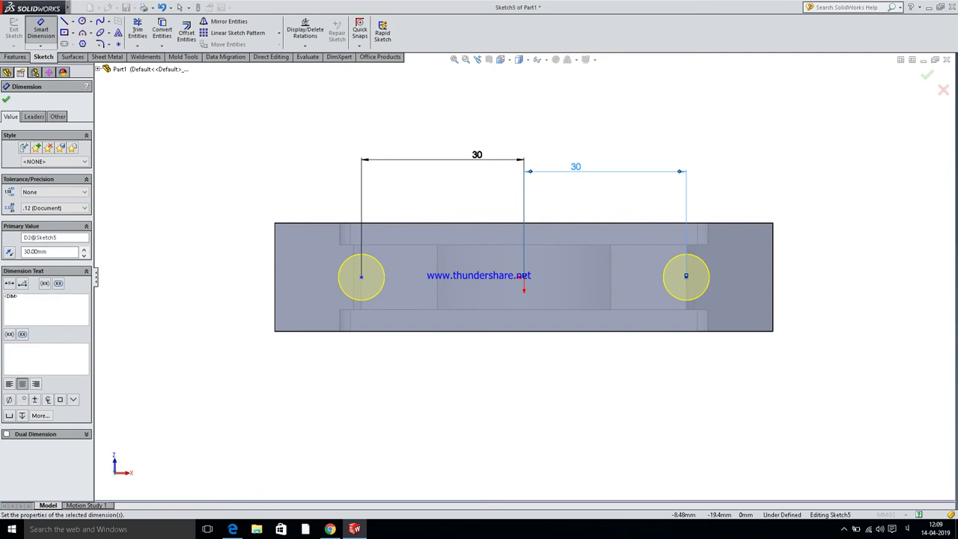
{"action": "left_click", "coordinate": [6, 99]}
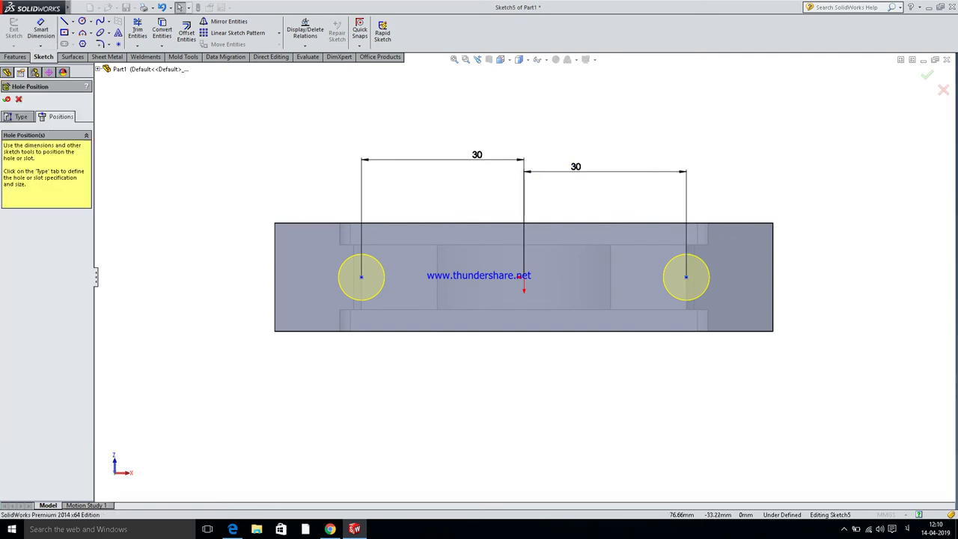
{"action": "left_click", "coordinate": [7, 98]}
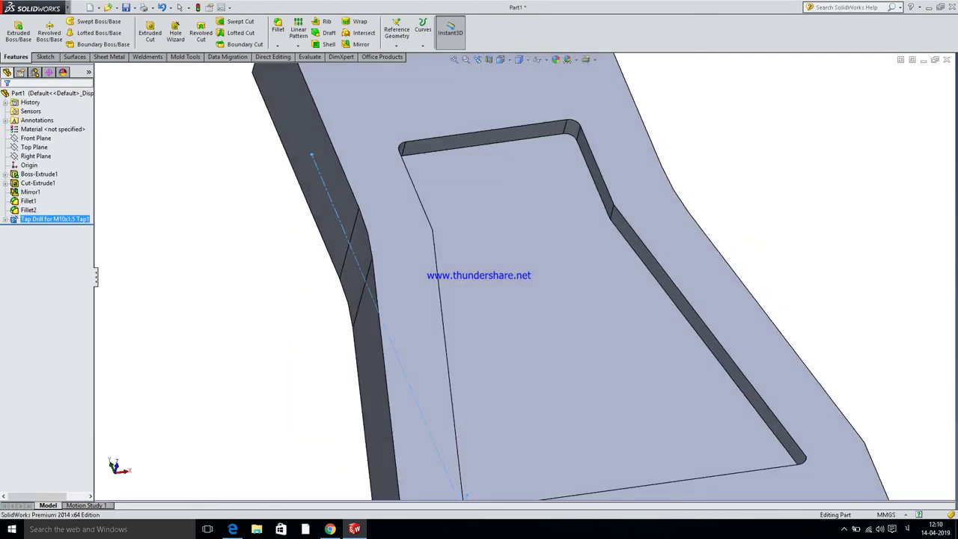
{"action": "key", "text": "f"}
{"action": "middle_click_drag", "start_coordinate": [527, 391], "coordinate": [449, 359]}
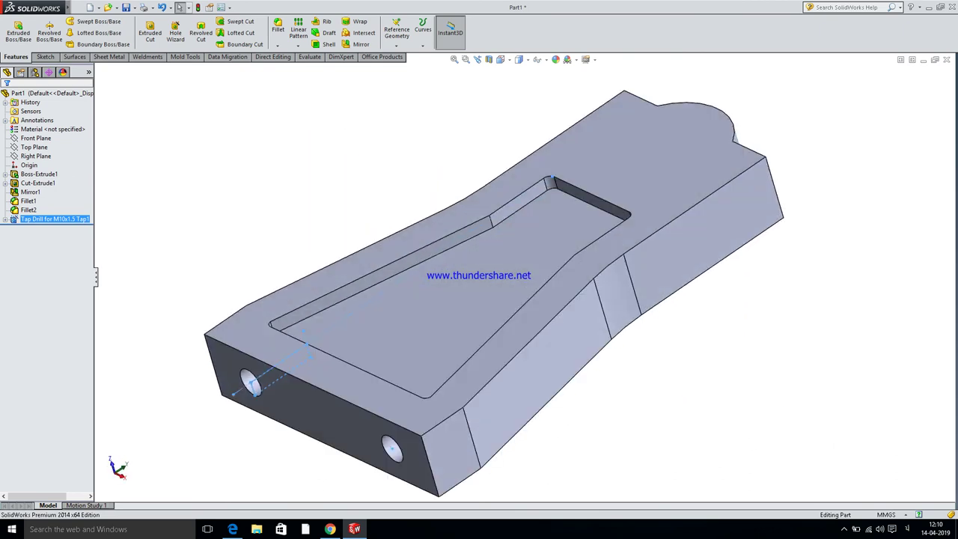
Start a new sketch on the part's front face and view it head-on.
{"action": "scroll", "coordinate": [292, 422], "scroll_direction": "down", "scroll_amount": 3}
{"action": "left_click", "coordinate": [479, 458]}
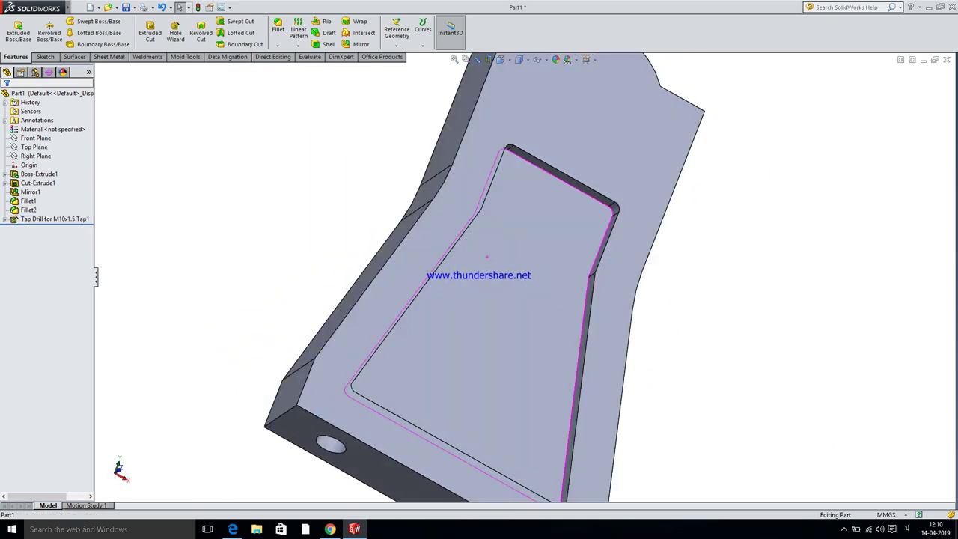
{"action": "middle_click_drag", "start_coordinate": [479, 458], "coordinate": [419, 449]}
{"action": "scroll", "coordinate": [534, 275], "scroll_direction": "up", "scroll_amount": 3}
{"action": "mouse_move", "coordinate": [535, 275]}
{"action": "middle_mouse_down"}
{"action": "mouse_move", "coordinate": [494, 227]}
{"action": "mouse_move", "coordinate": [589, 196]}
{"action": "middle_mouse_up"}
{"action": "scroll", "coordinate": [535, 276], "scroll_direction": "down", "scroll_amount": 3}
{"action": "left_click", "coordinate": [589, 194]}
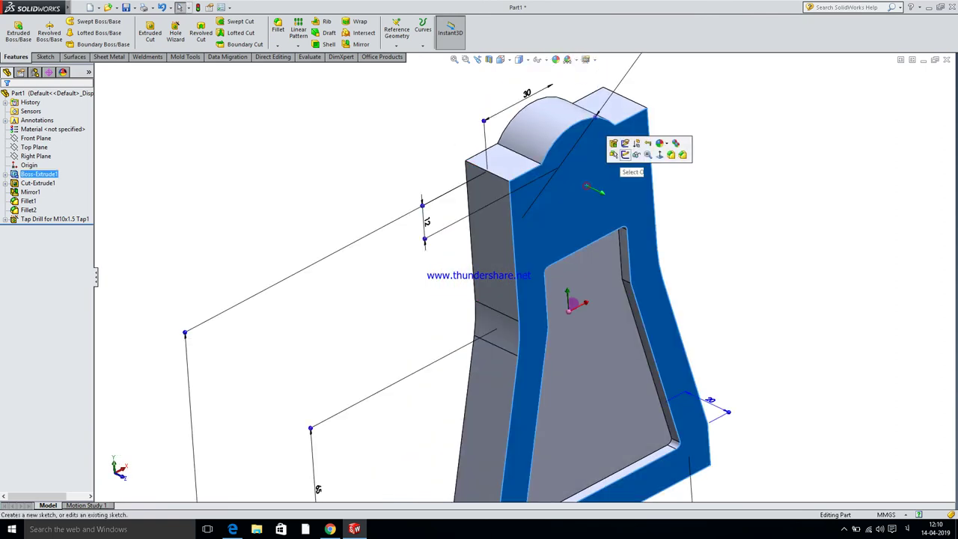
{"action": "left_click", "coordinate": [625, 154]}
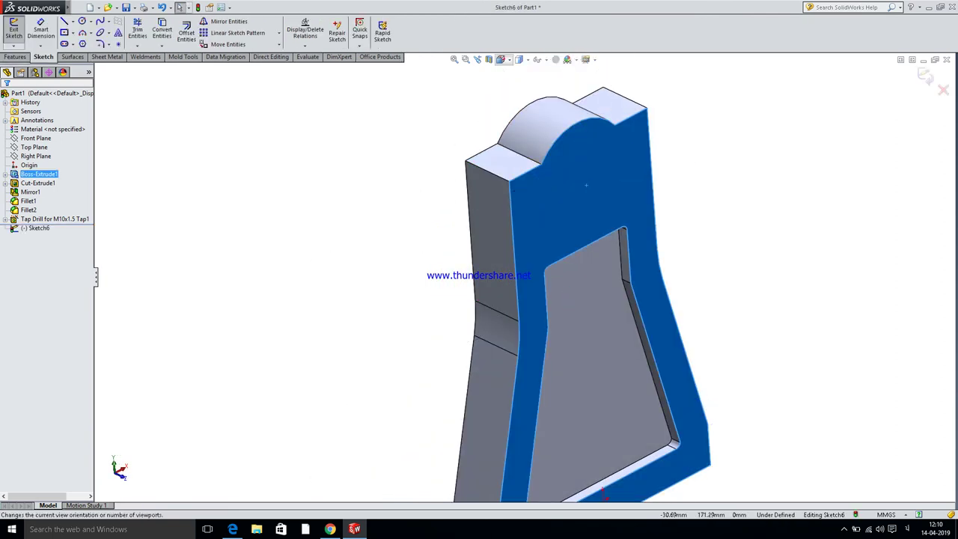
{"action": "left_click", "coordinate": [503, 59]}
{"action": "left_click", "coordinate": [501, 121]}
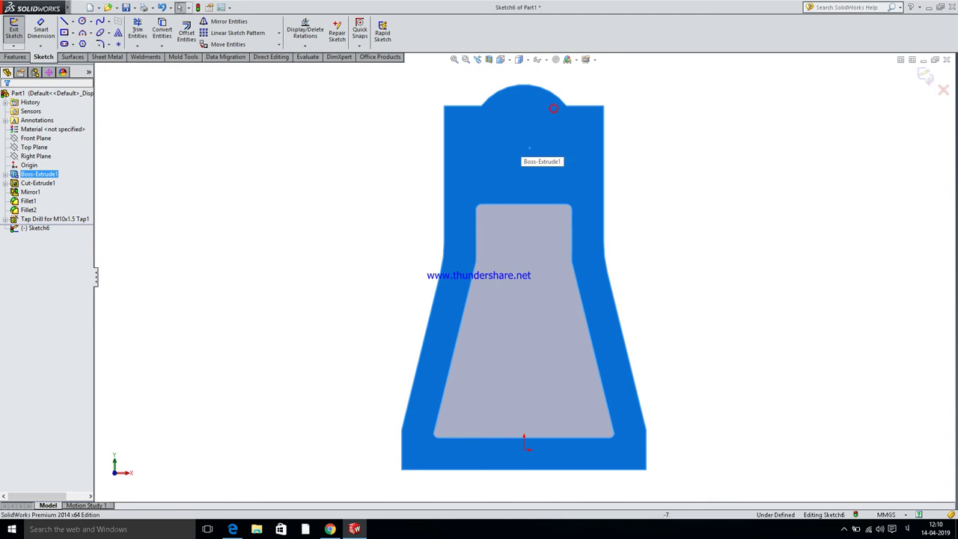
Draw a circle centred on the top arc and dimension its diameter to 28 mm.
{"action": "left_click", "coordinate": [82, 21]}
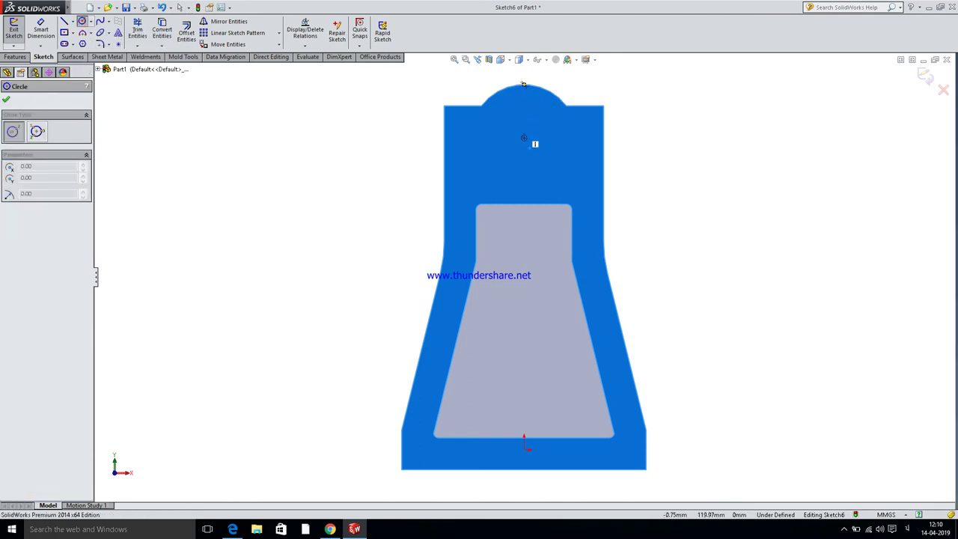
{"action": "left_click", "coordinate": [524, 138]}
{"action": "left_click", "coordinate": [524, 178]}
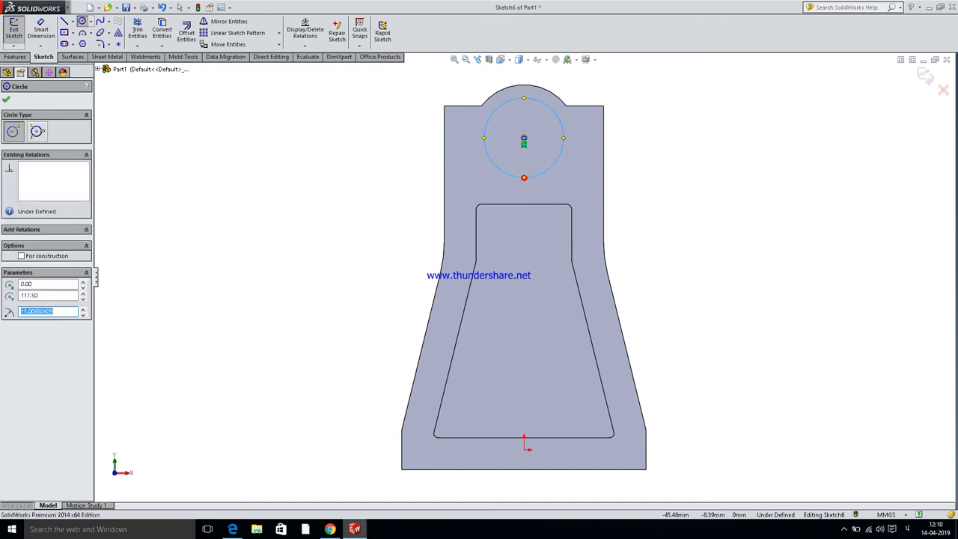
{"action": "left_click", "coordinate": [232, 485]}
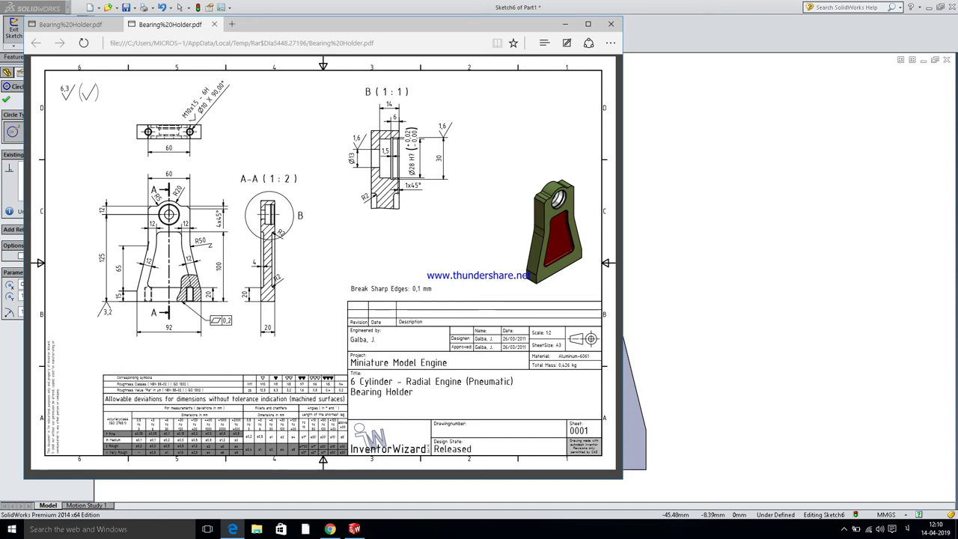
{"action": "left_click", "coordinate": [233, 529]}
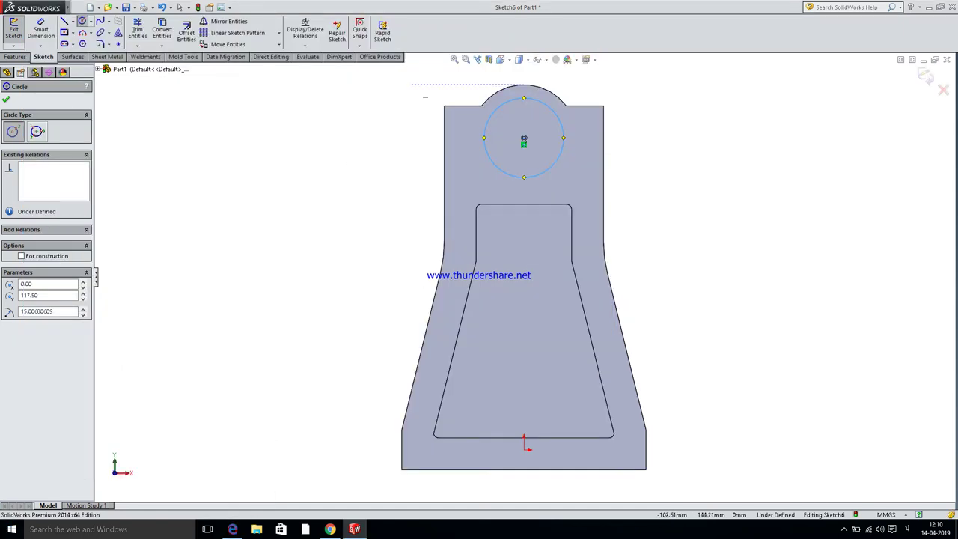
{"action": "left_click", "coordinate": [30, 29]}
{"action": "left_click", "coordinate": [562, 130]}
{"action": "left_click", "coordinate": [691, 107]}
{"action": "type", "text": "28"}
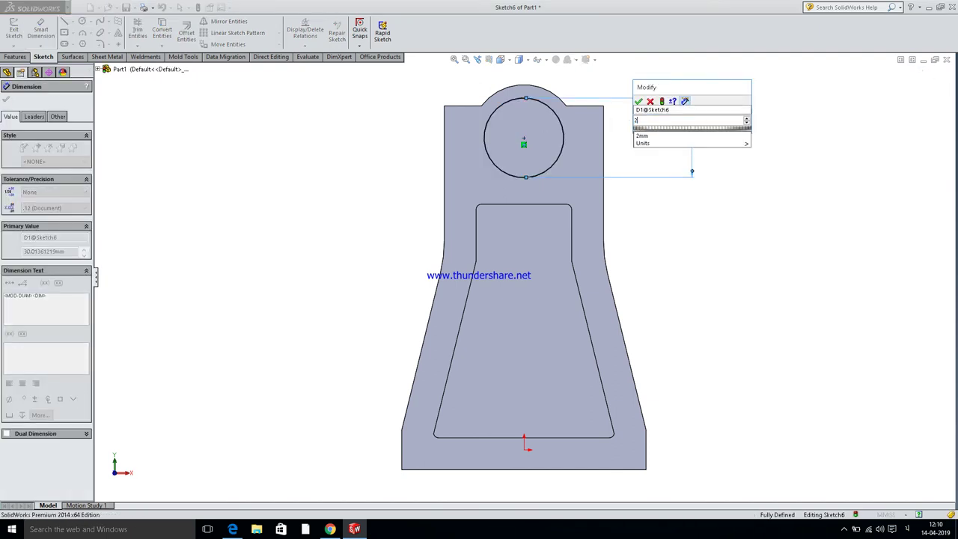
{"action": "key", "text": "Return"}
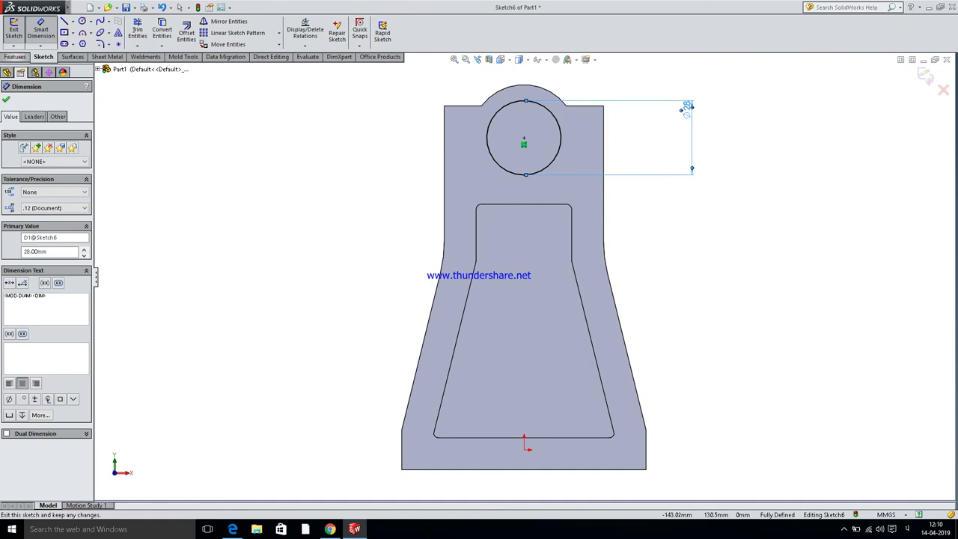
{"action": "left_click", "coordinate": [15, 56]}
{"action": "left_click", "coordinate": [150, 34]}
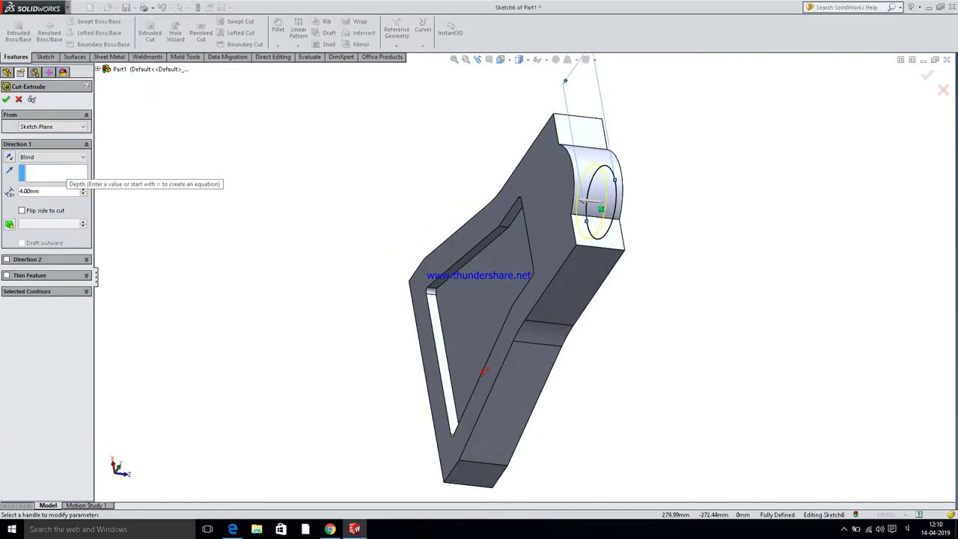
Cut the Ø28 circle 14 mm deep as a blind cut and inspect the new bore.
{"action": "double_click", "coordinate": [48, 193]}
{"action": "type", "text": "14"}
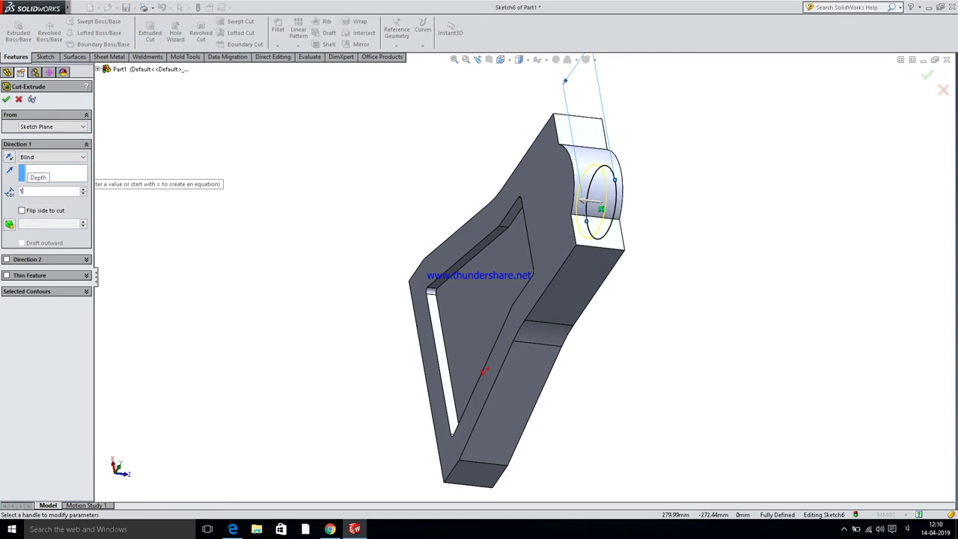
{"action": "key", "text": "Return"}
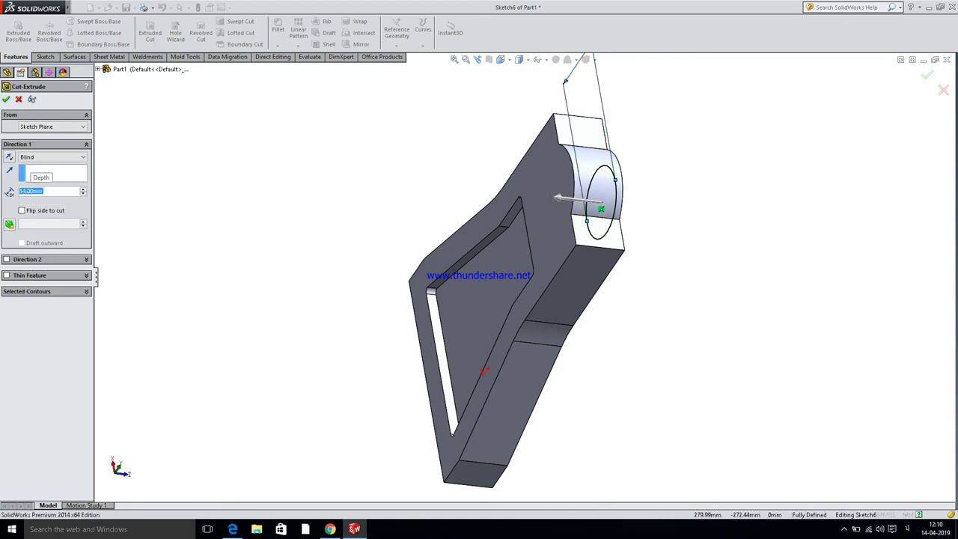
{"action": "key", "text": "Return"}
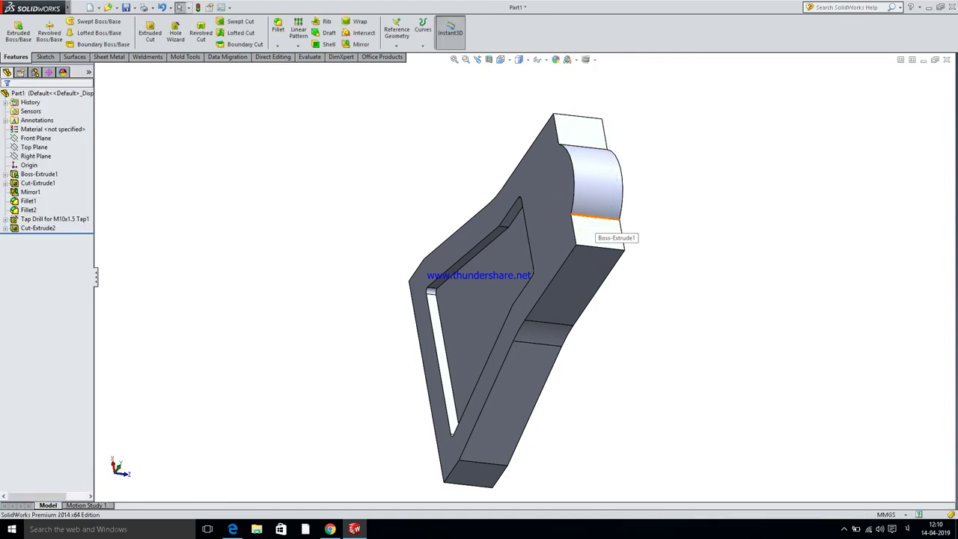
{"action": "middle_click_drag", "start_coordinate": [615, 236], "coordinate": [524, 336]}
{"action": "left_click", "coordinate": [440, 187]}
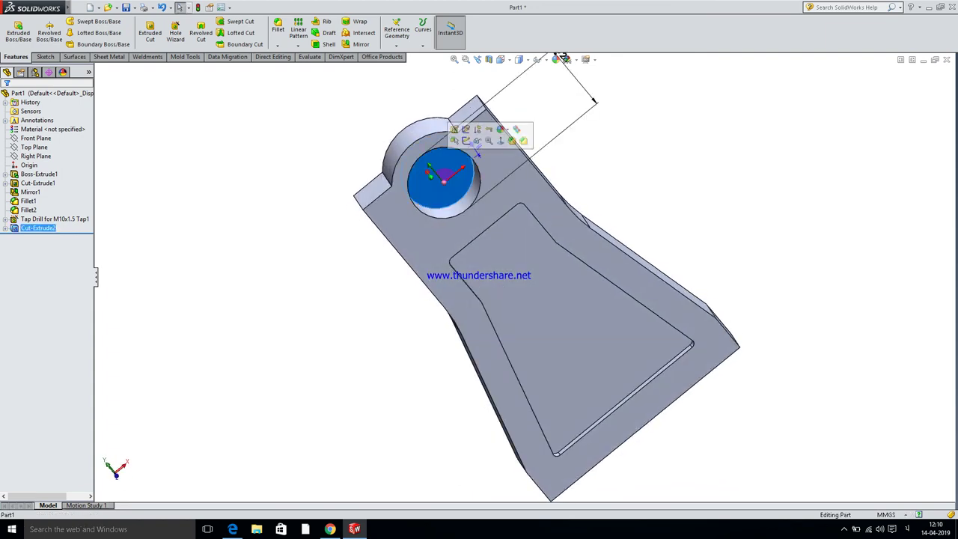
{"action": "key", "text": "Escape"}
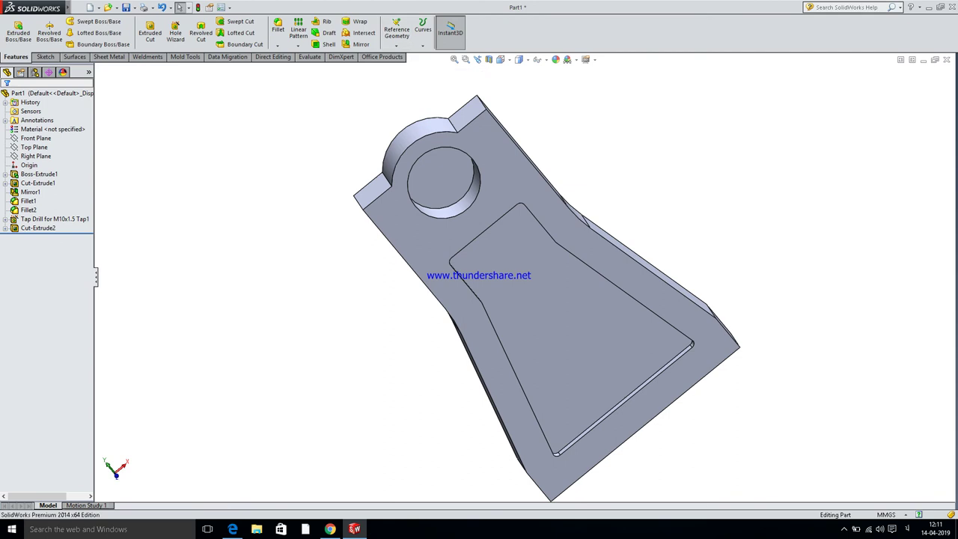
Check the drawing, then choose Plane from the Reference Geometry list.
{"action": "left_click", "coordinate": [401, 38]}
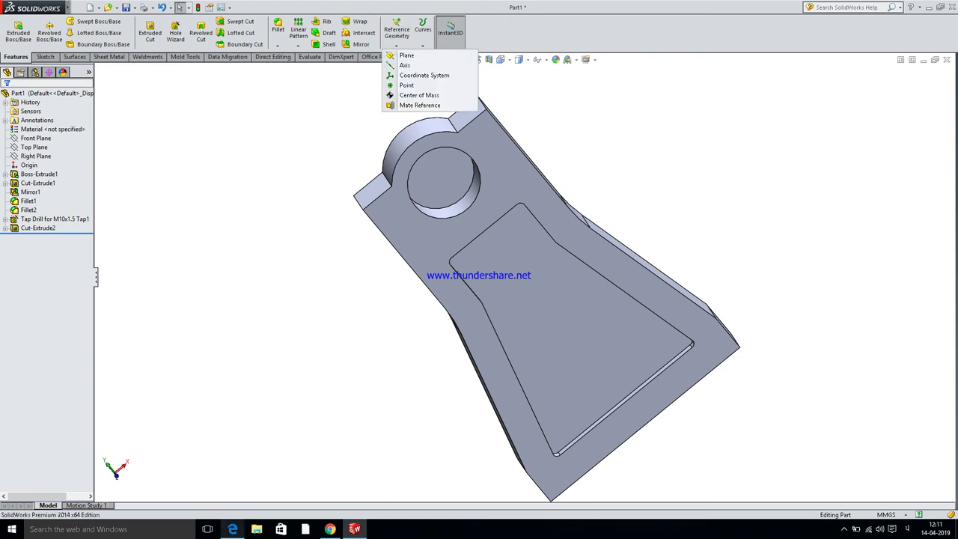
{"action": "left_click", "coordinate": [233, 530]}
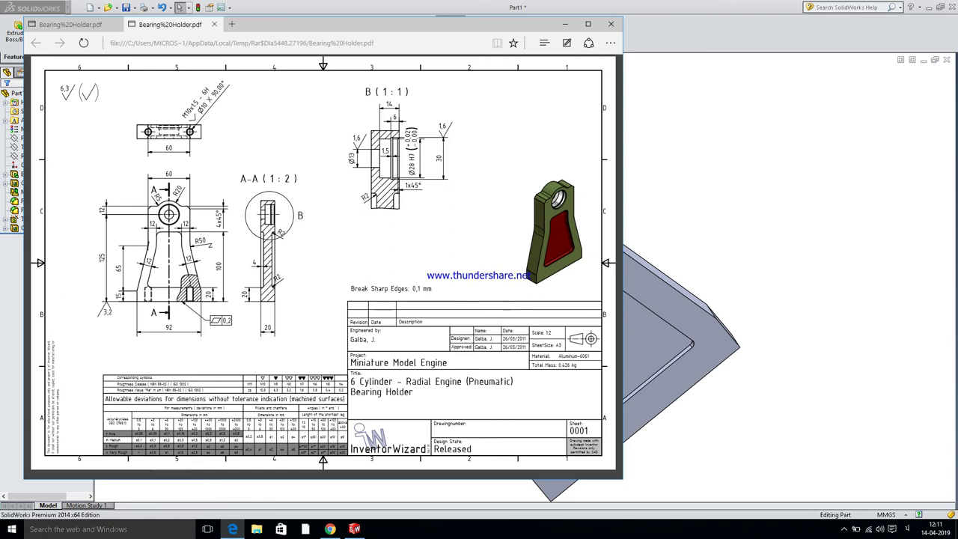
{"action": "left_click", "coordinate": [354, 529]}
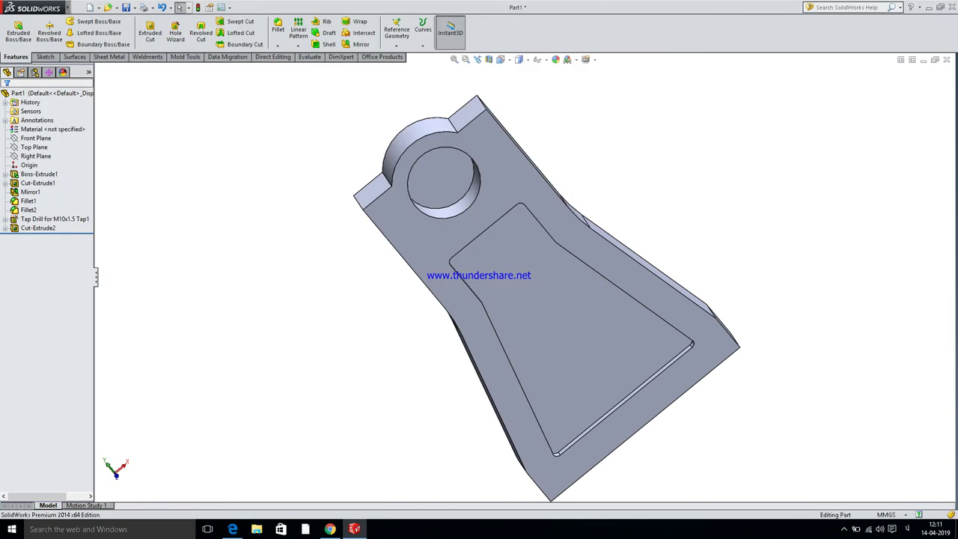
{"action": "left_click", "coordinate": [398, 17]}
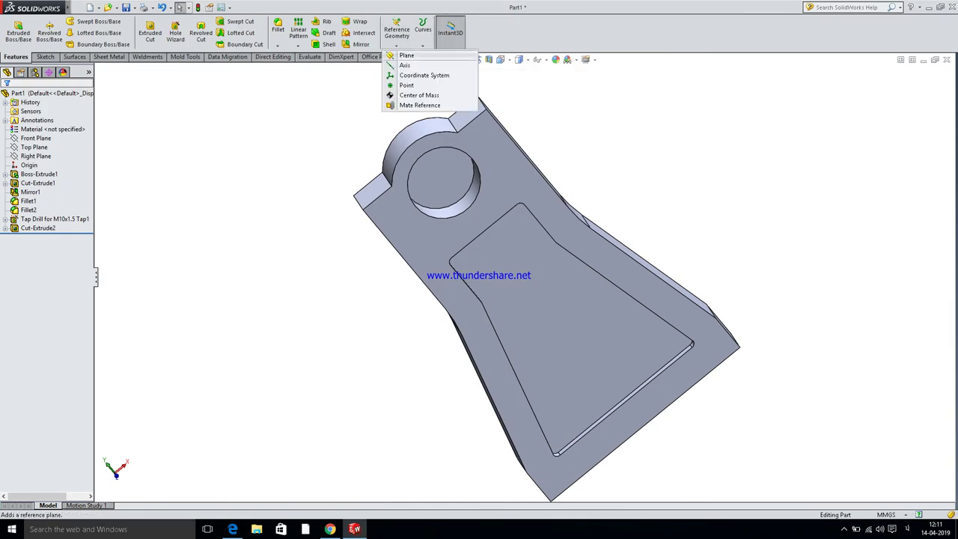
{"action": "left_click", "coordinate": [406, 56]}
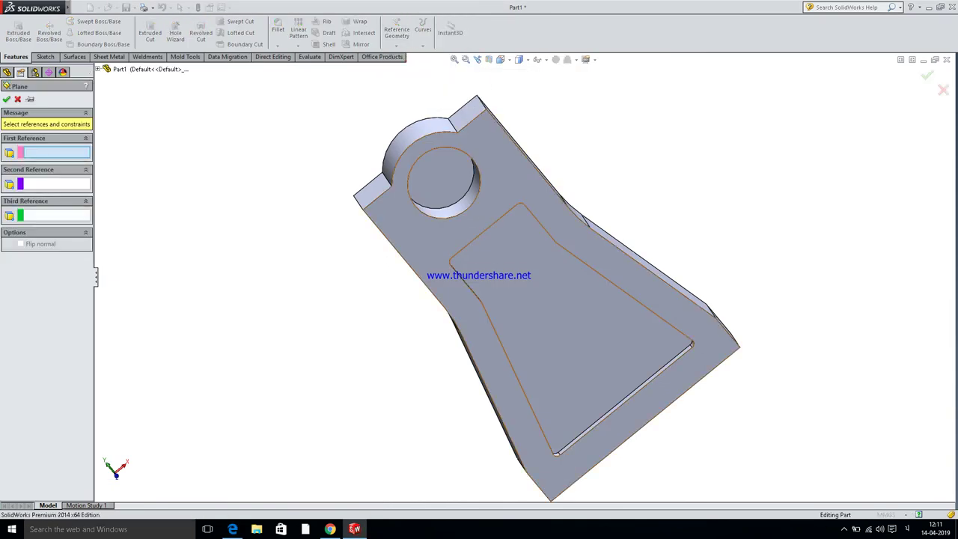
Create Plane1 from the front face, flipped into the part at a 6 mm offset.
{"action": "left_click", "coordinate": [468, 238]}
{"action": "key", "text": "ctrl+4"}
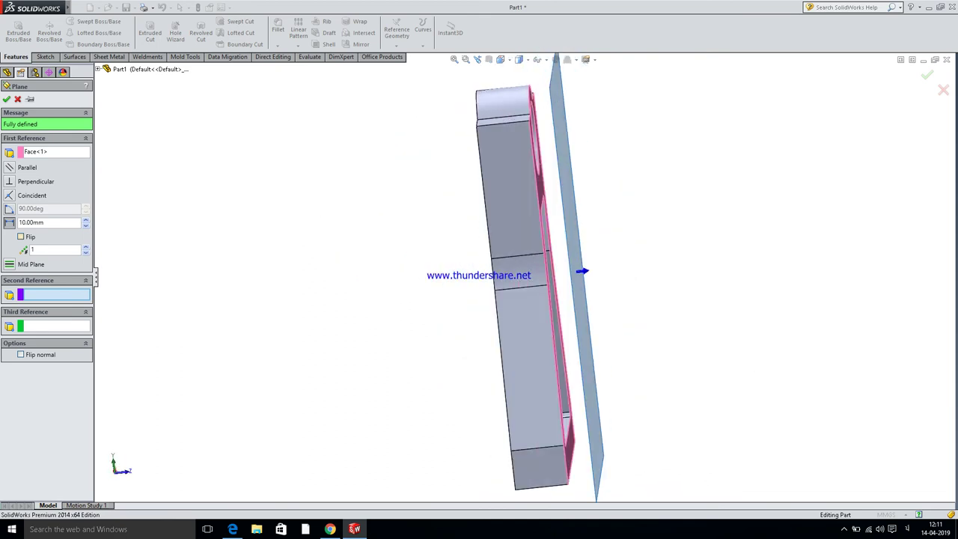
{"action": "left_click", "coordinate": [21, 237]}
{"action": "left_click", "coordinate": [54, 224]}
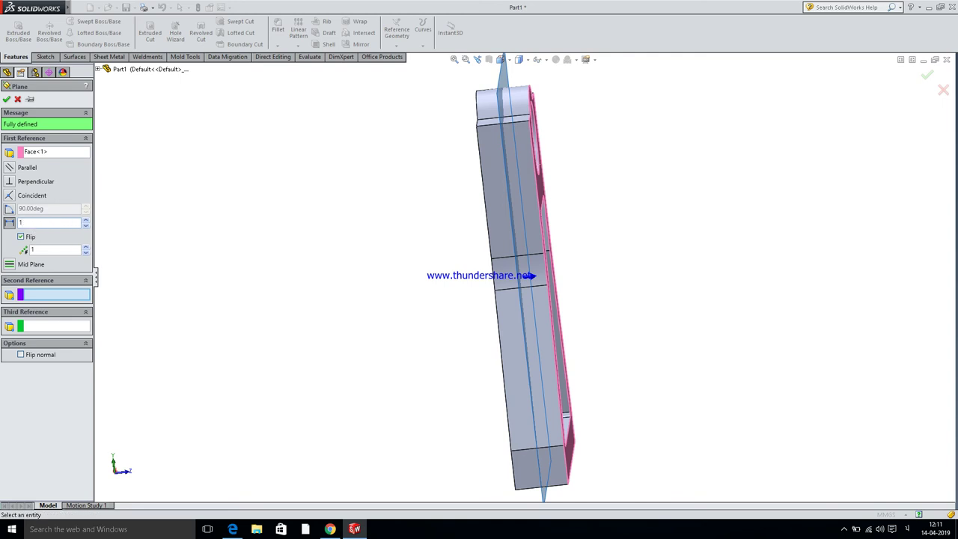
{"action": "type", "text": "6"}
{"action": "key", "text": "Return"}
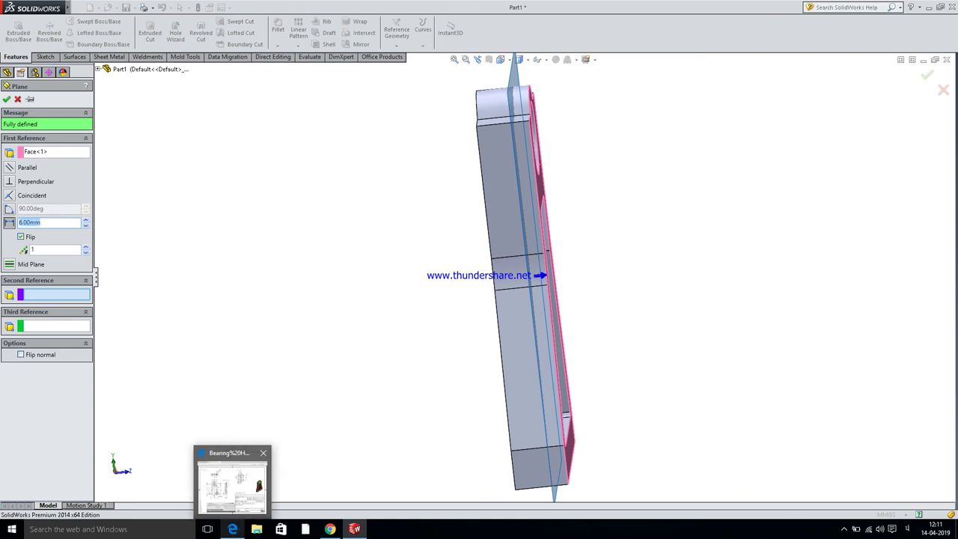
{"action": "left_click", "coordinate": [232, 487]}
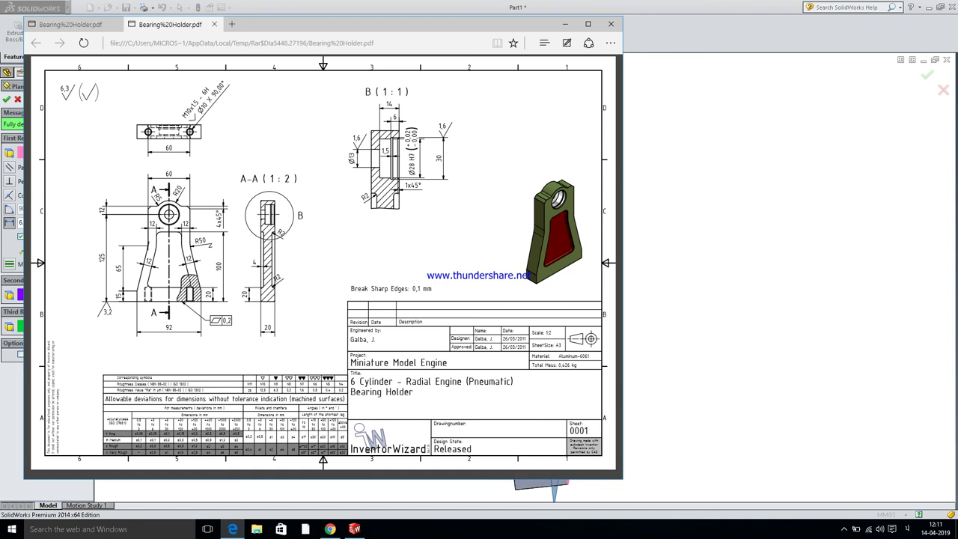
{"action": "left_click", "coordinate": [232, 529]}
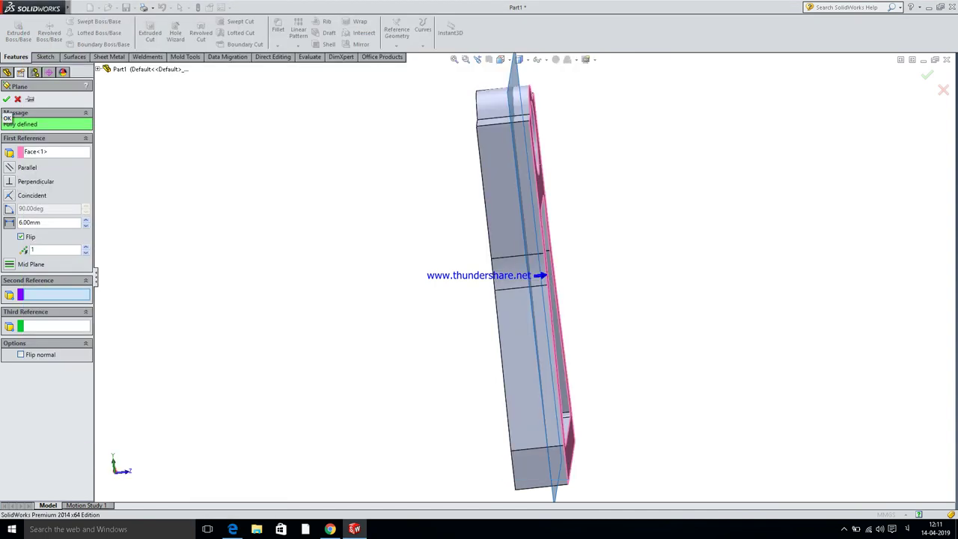
{"action": "left_click", "coordinate": [6, 99]}
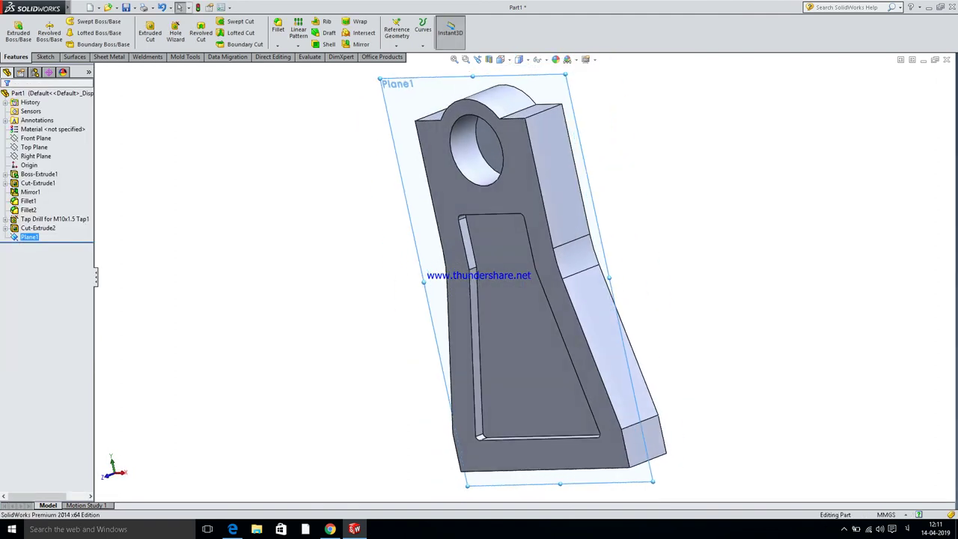
Start a sketch on Plane1 and view it head-on.
{"action": "right_click", "coordinate": [413, 75]}
{"action": "left_click", "coordinate": [419, 64]}
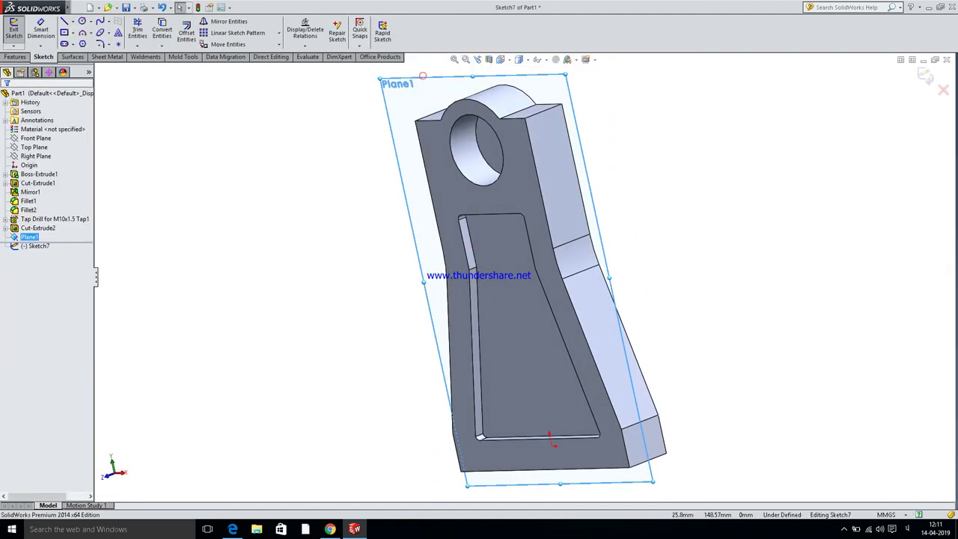
{"action": "mouse_move", "coordinate": [519, 59]}
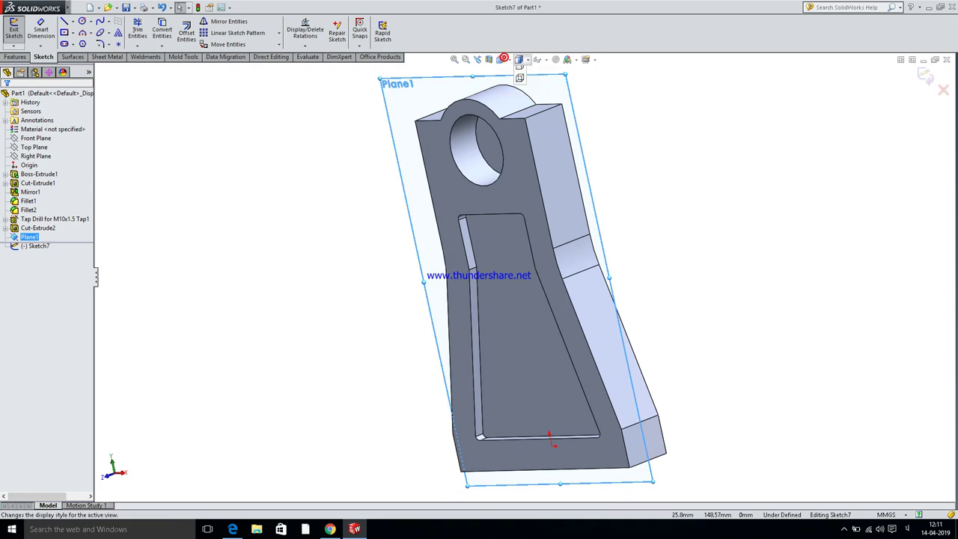
{"action": "left_click", "coordinate": [501, 59]}
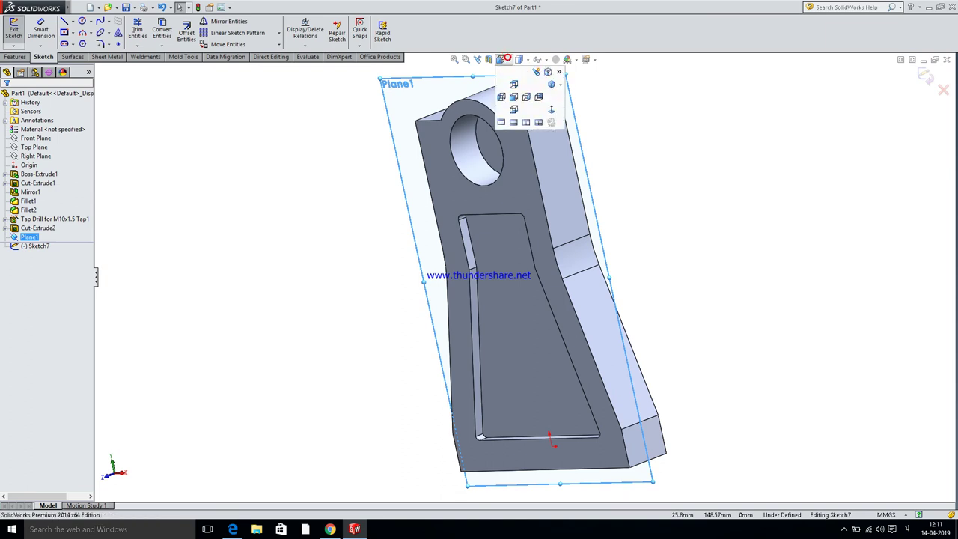
{"action": "left_click", "coordinate": [551, 111]}
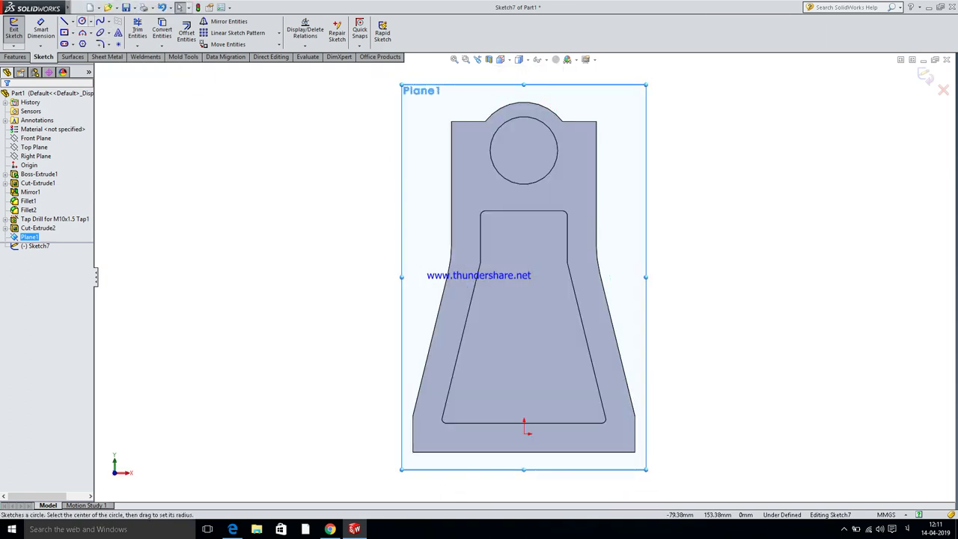
Draw a circle concentric with the bore and dimension its diameter to 30 mm.
{"action": "left_click", "coordinate": [81, 21]}
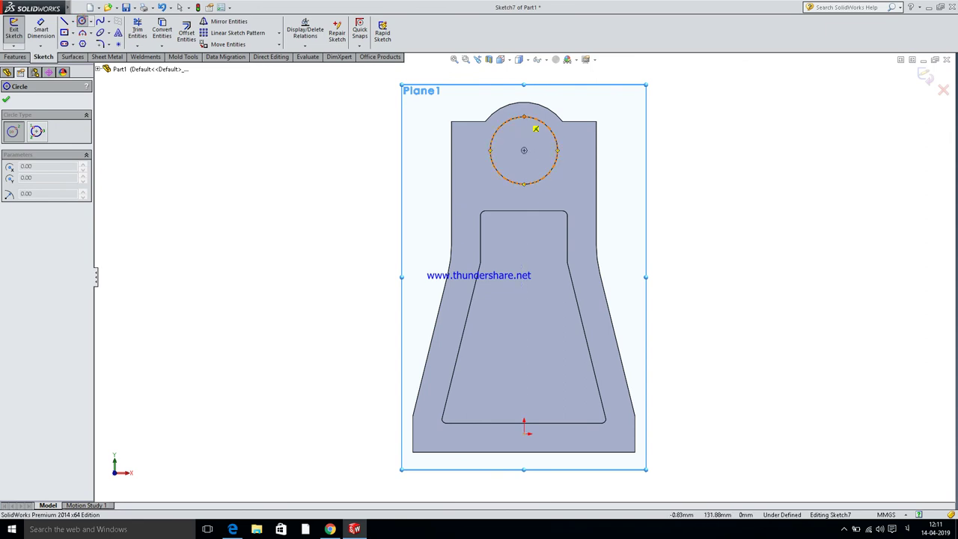
{"action": "left_click", "coordinate": [524, 151]}
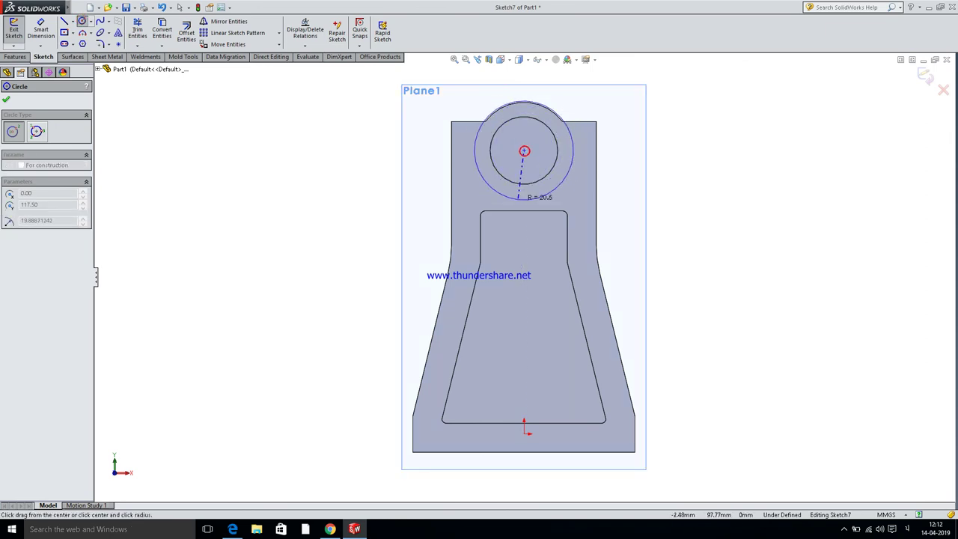
{"action": "left_click", "coordinate": [518, 196]}
{"action": "left_click", "coordinate": [39, 35]}
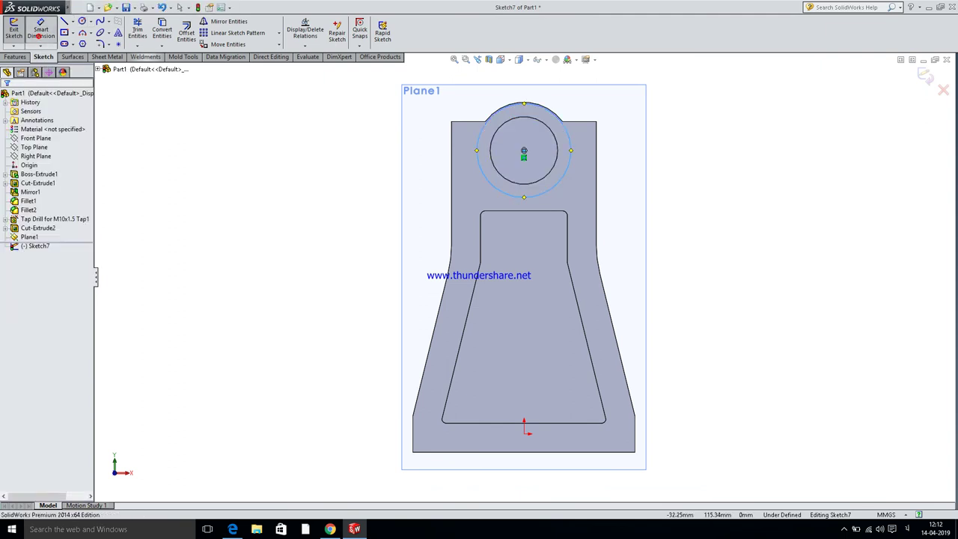
{"action": "left_click", "coordinate": [570, 145]}
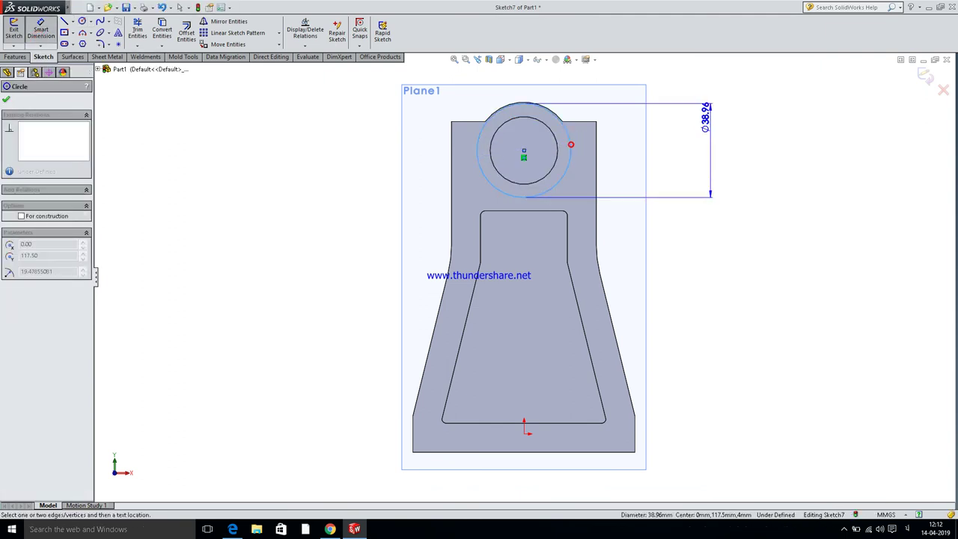
{"action": "left_click", "coordinate": [710, 191]}
{"action": "type", "text": "12"}
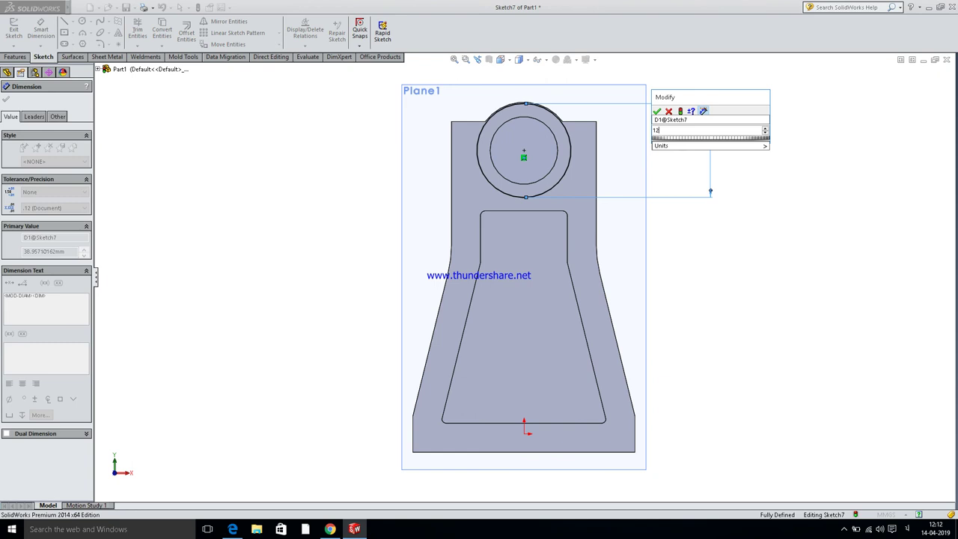
{"action": "key", "text": "BackSpace"}
{"action": "key", "text": "BackSpace"}
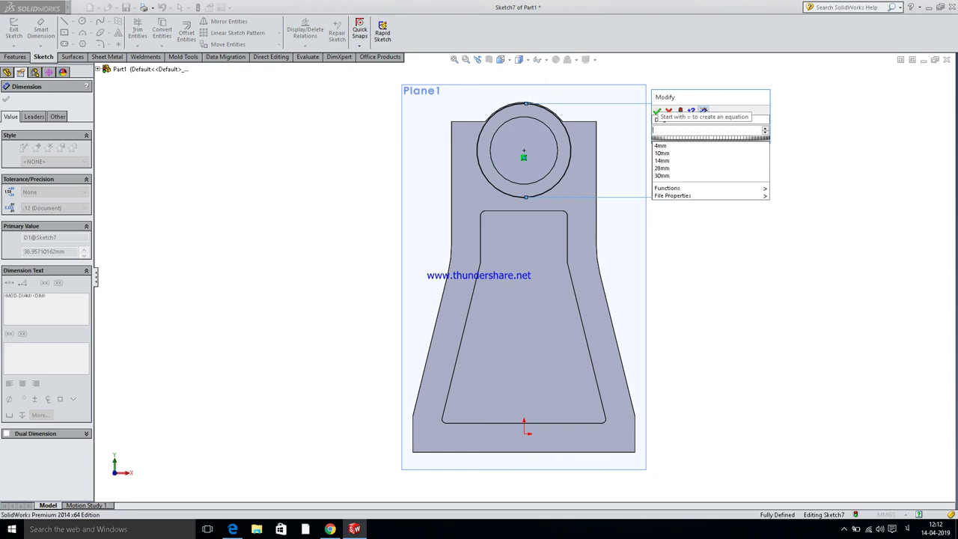
{"action": "type", "text": "30"}
{"action": "key", "text": "Return"}
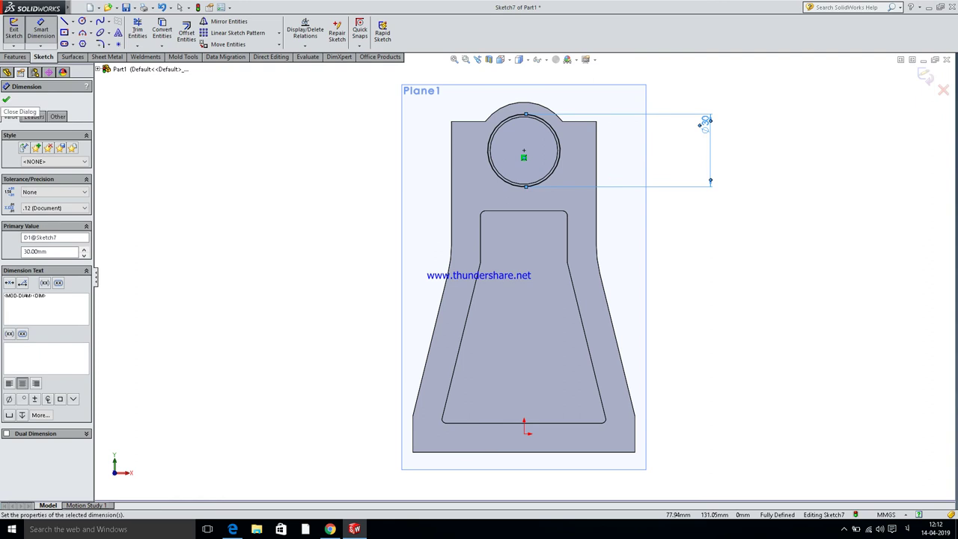
{"action": "key", "text": "Escape"}
{"action": "left_click", "coordinate": [15, 57]}
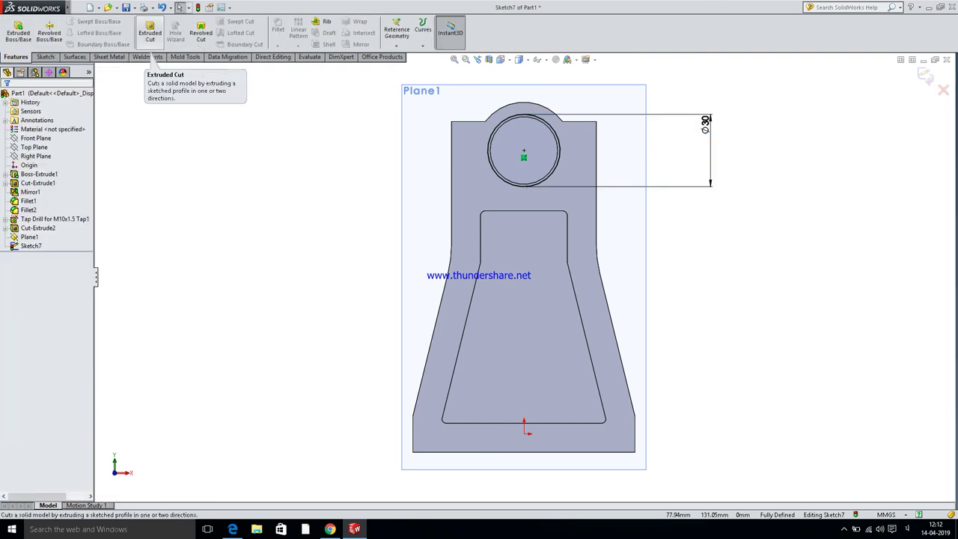
Extrude-cut the Ø30 circle as a blind cut with a 1.5 mm depth.
{"action": "left_click", "coordinate": [149, 36]}
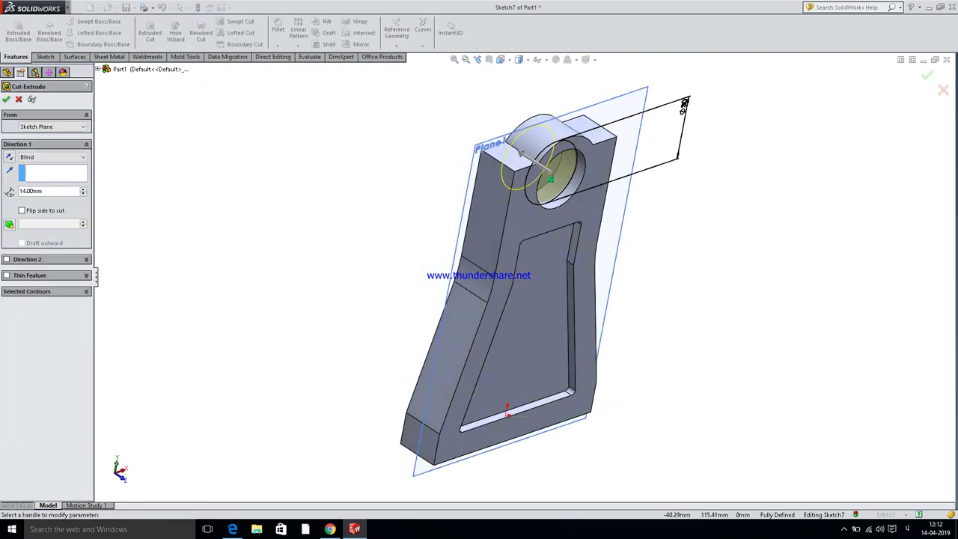
{"action": "left_click", "coordinate": [521, 154]}
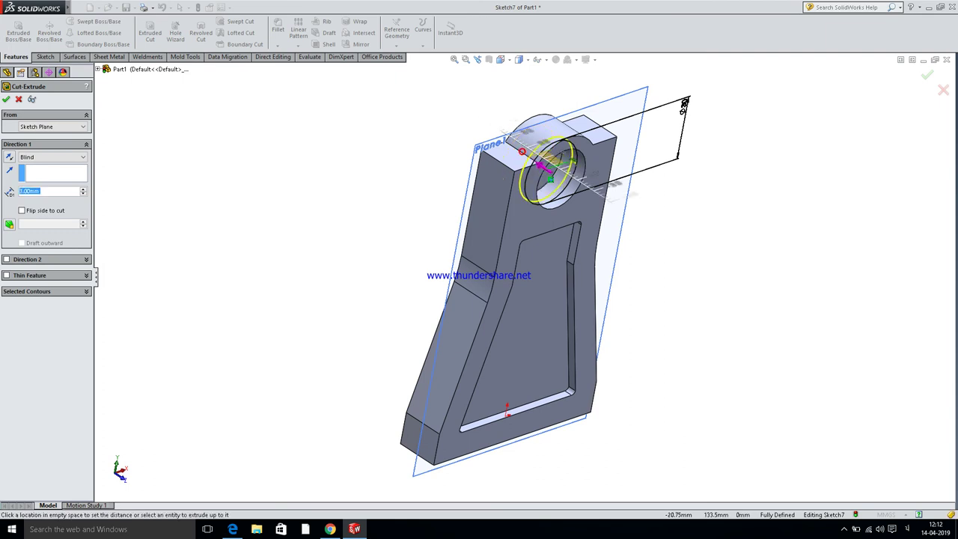
{"action": "left_click", "coordinate": [554, 176]}
{"action": "mouse_move", "coordinate": [232, 529]}
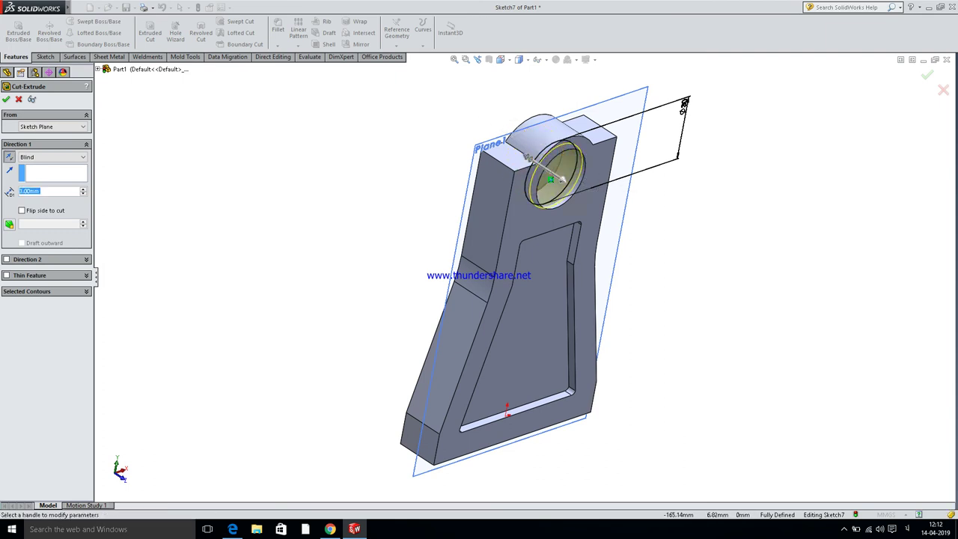
{"action": "left_click", "coordinate": [233, 529]}
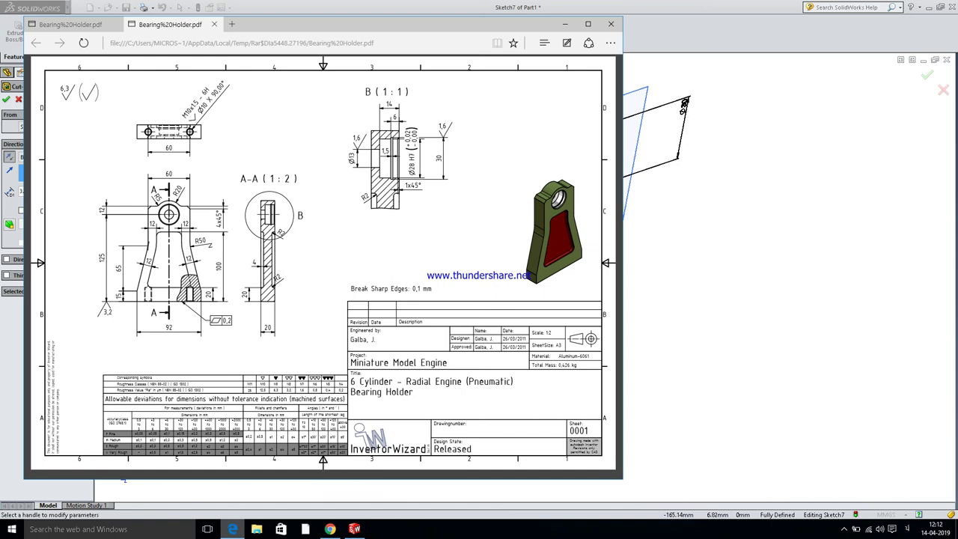
{"action": "left_click", "coordinate": [232, 529]}
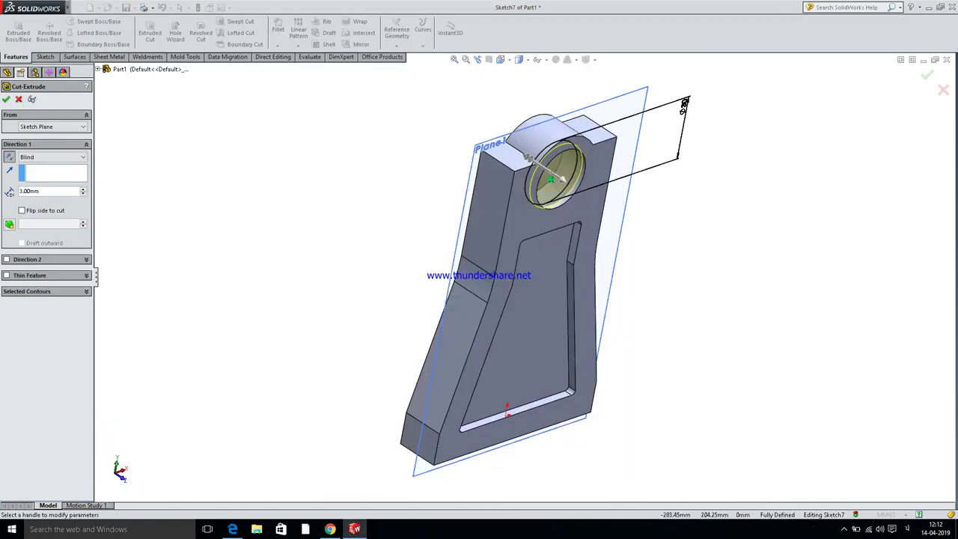
{"action": "left_click", "coordinate": [57, 195]}
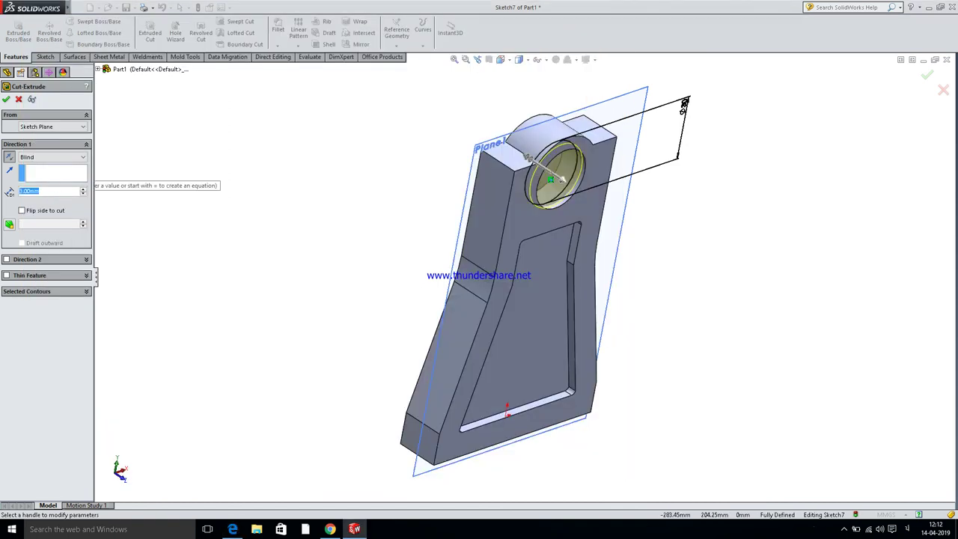
{"action": "type", "text": "1.5"}
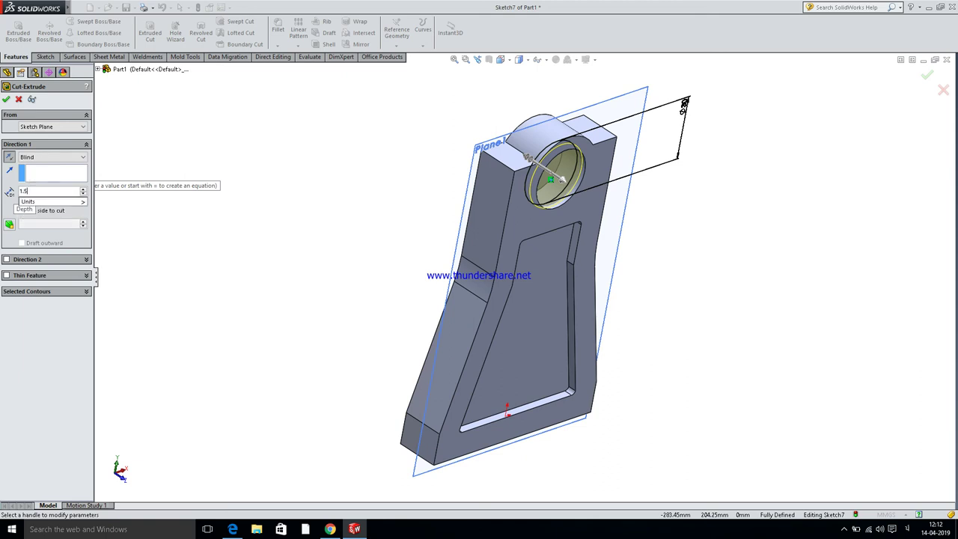
{"action": "key", "text": "Return"}
{"action": "key", "text": "Return"}
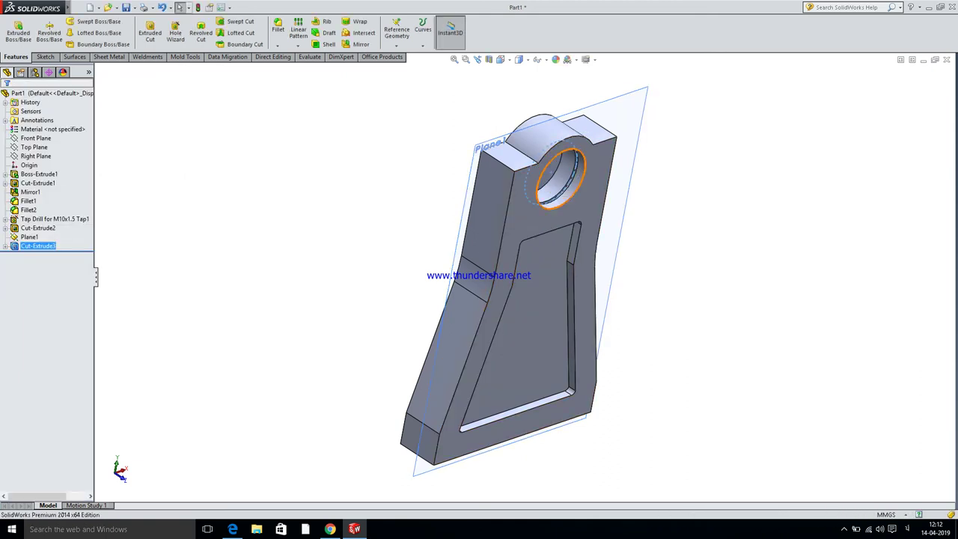
Rotate the view and start a new sketch on the bore's bottom face.
{"action": "scroll", "coordinate": [537, 246], "scroll_direction": "down", "scroll_amount": 3}
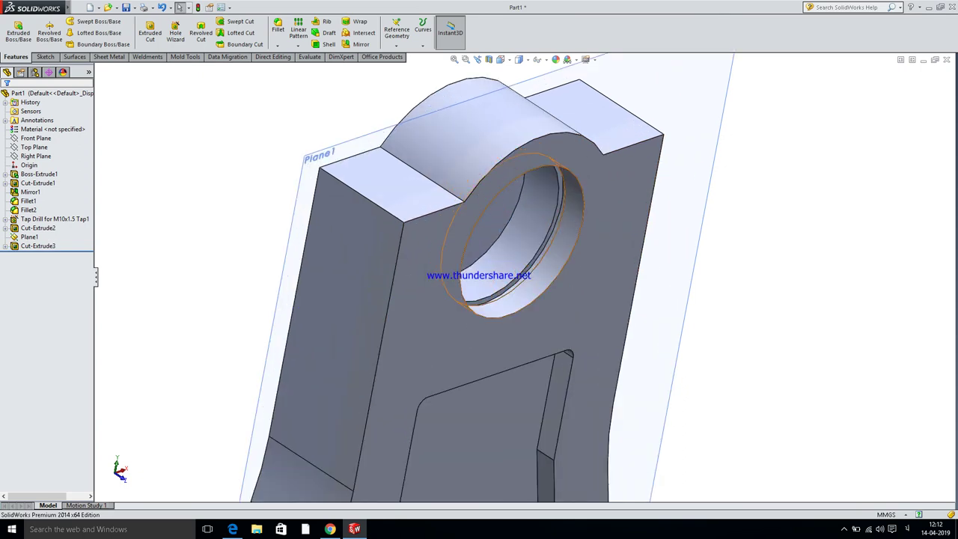
{"action": "scroll", "coordinate": [538, 245], "scroll_direction": "down", "scroll_amount": 2}
{"action": "middle_click_drag", "start_coordinate": [537, 245], "coordinate": [494, 254]}
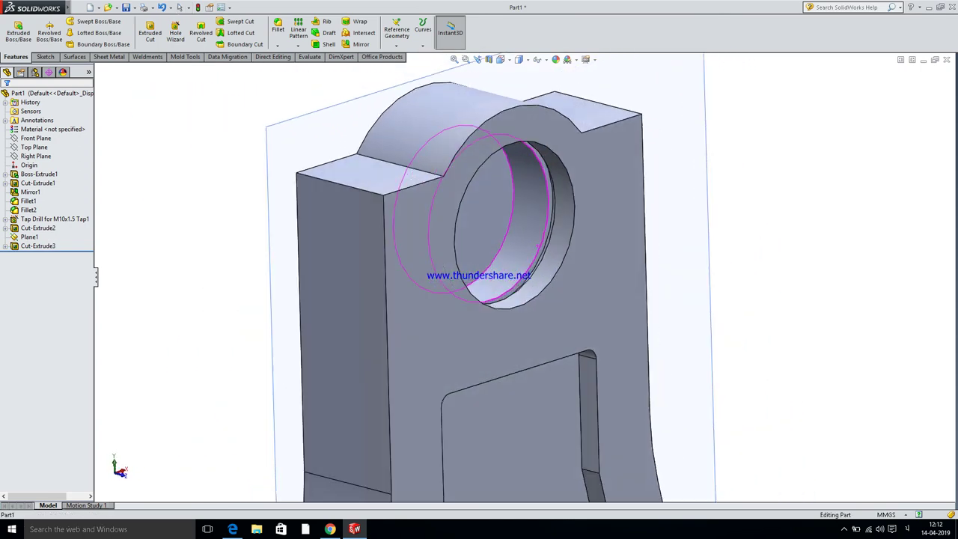
{"action": "left_click", "coordinate": [490, 178]}
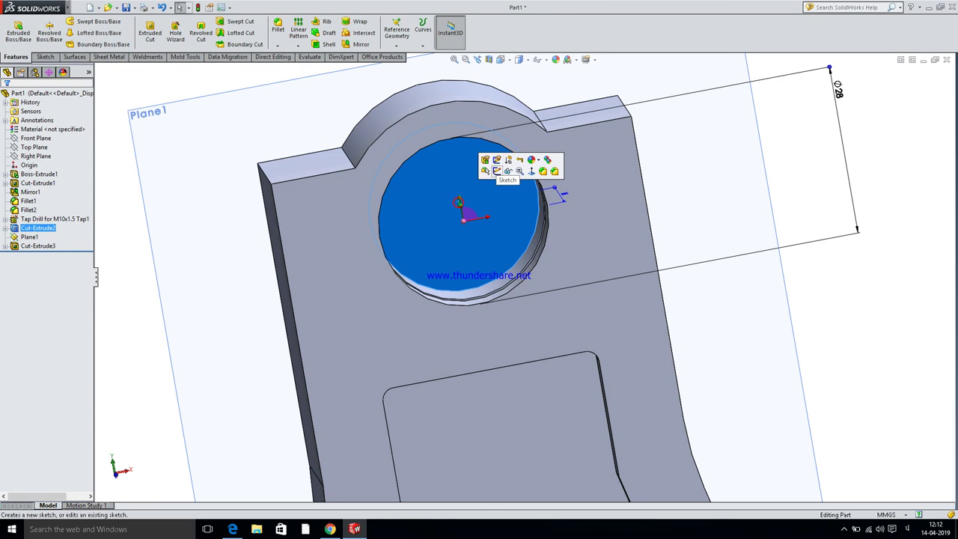
{"action": "left_click", "coordinate": [496, 170]}
{"action": "left_click", "coordinate": [232, 529]}
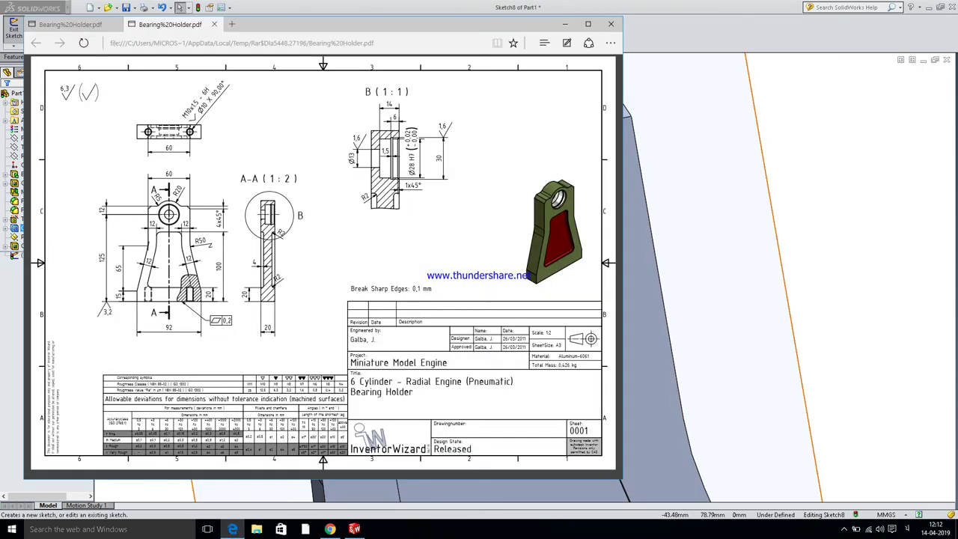
{"action": "left_click", "coordinate": [354, 529]}
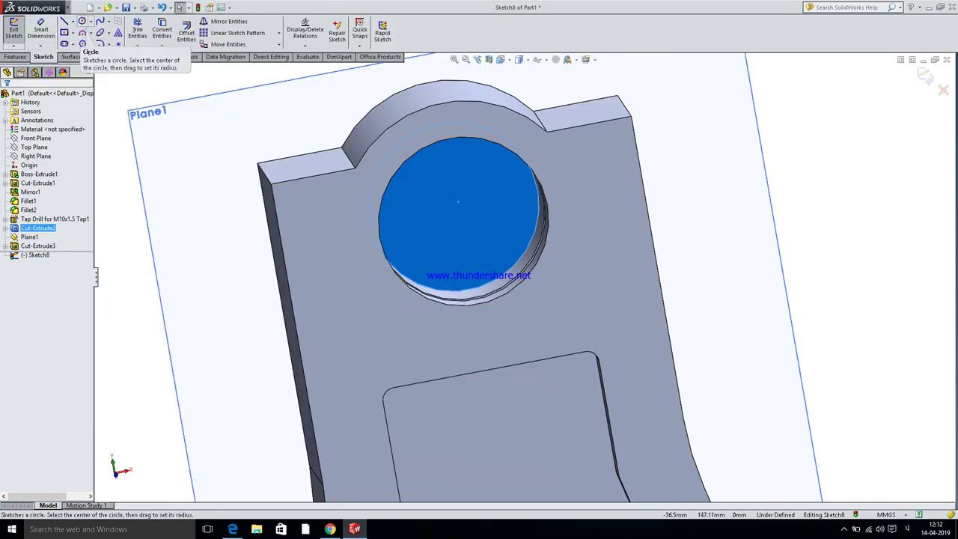
Discard the empty sketch with undo and hide Plane1.
{"action": "right_click", "coordinate": [182, 139]}
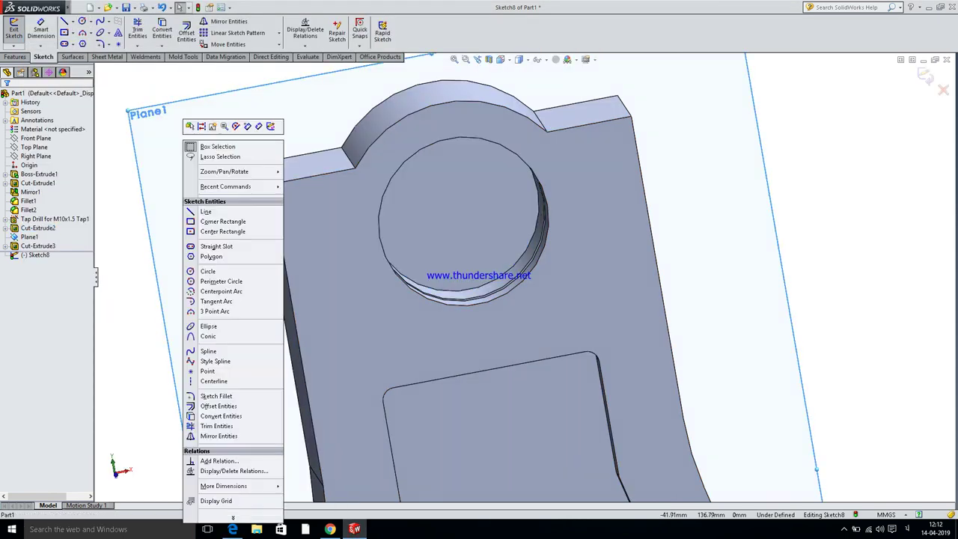
{"action": "key", "text": "Escape"}
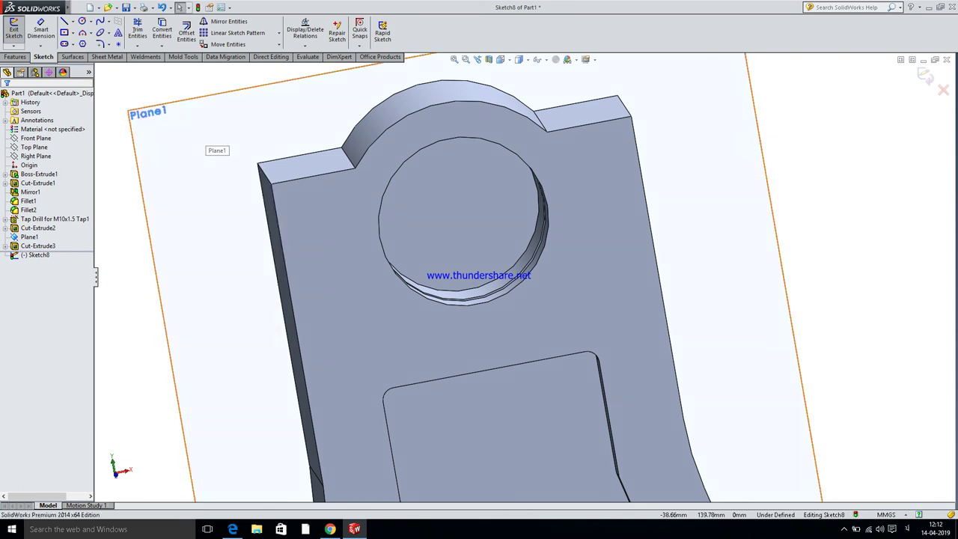
{"action": "right_click", "coordinate": [199, 112]}
{"action": "left_click", "coordinate": [230, 104]}
{"action": "key", "text": "ctrl+z"}
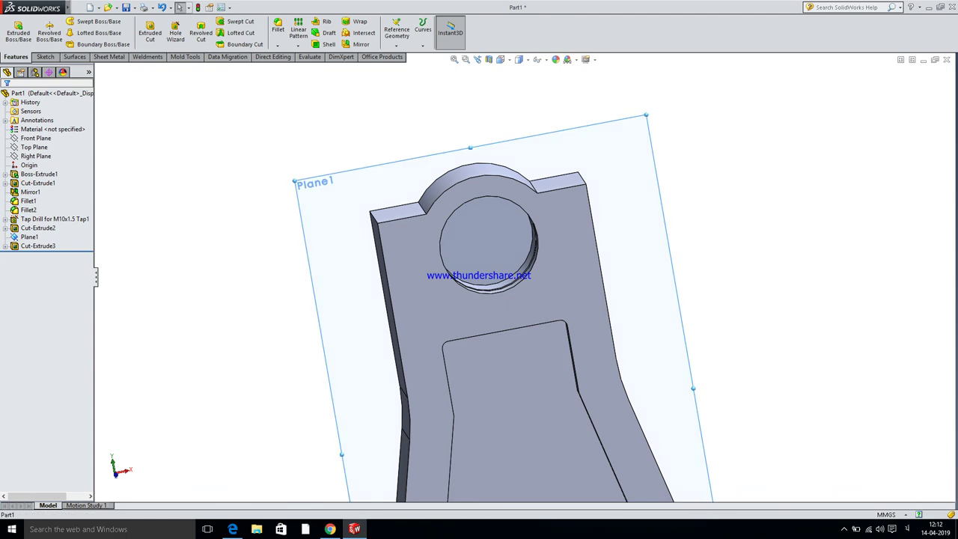
{"action": "right_click", "coordinate": [329, 164]}
{"action": "left_click", "coordinate": [357, 178]}
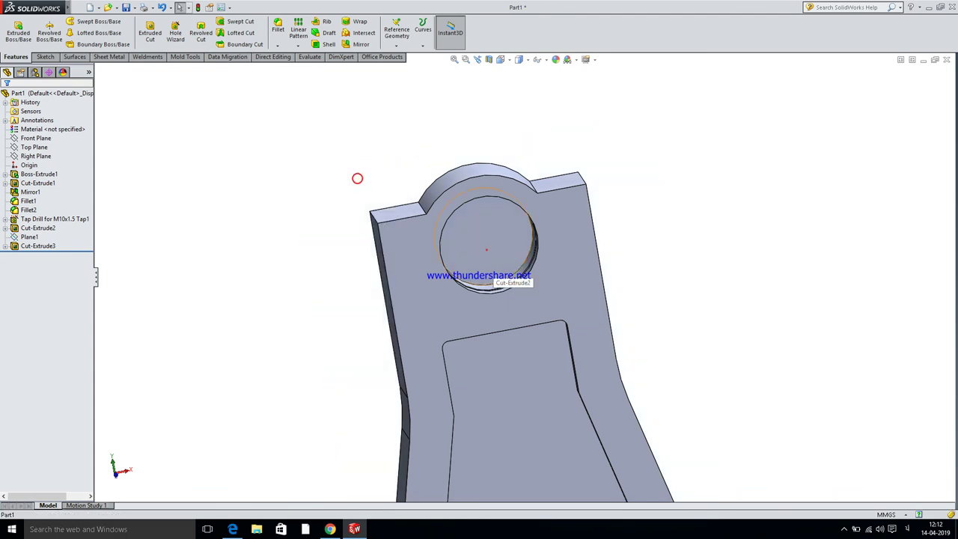
{"action": "left_click", "coordinate": [486, 247]}
Sketch a circle centred on the bore floor and dimension it to 13 mm diameter.
{"action": "left_click", "coordinate": [554, 218]}
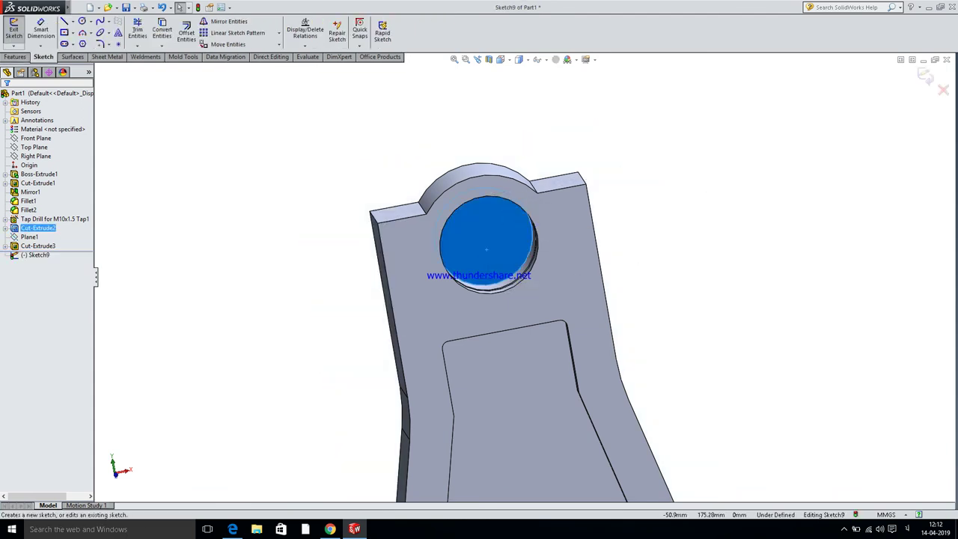
{"action": "left_click", "coordinate": [82, 21]}
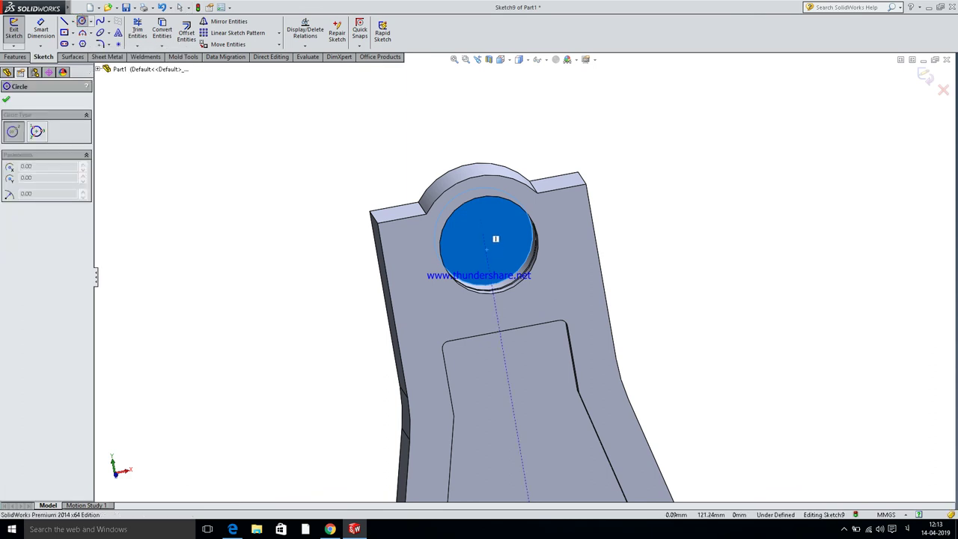
{"action": "left_click", "coordinate": [483, 236]}
{"action": "left_click", "coordinate": [485, 254]}
{"action": "key", "text": "Escape"}
{"action": "key", "text": "d"}
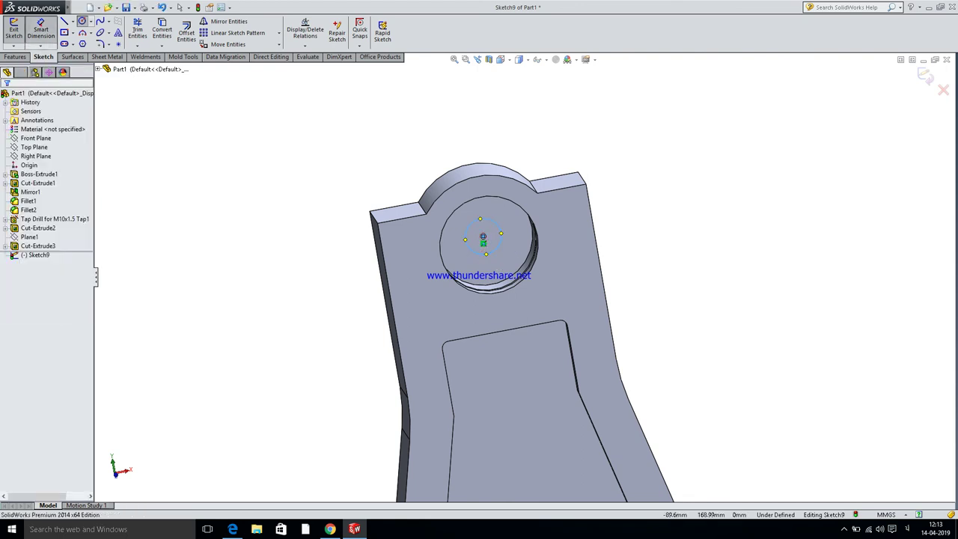
{"action": "left_click", "coordinate": [500, 231]}
{"action": "left_click", "coordinate": [499, 150]}
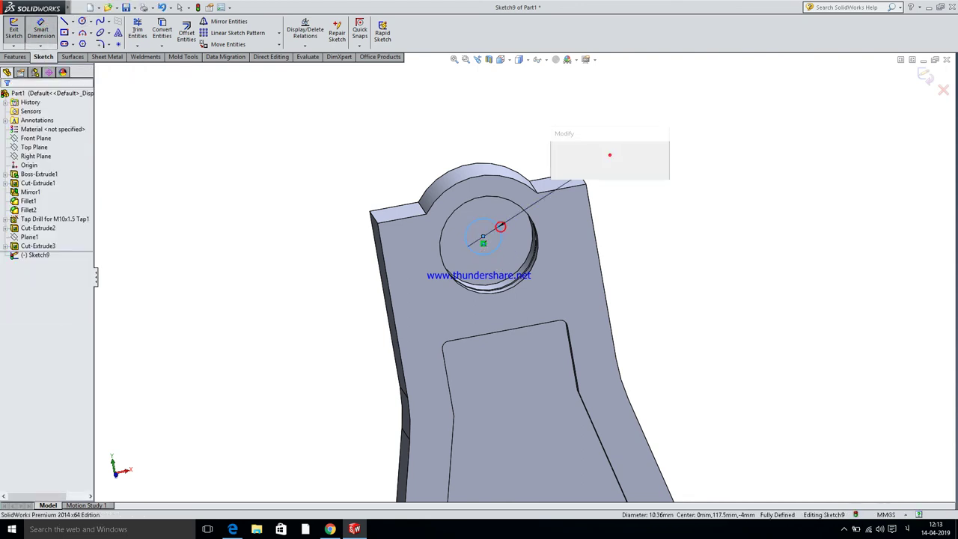
{"action": "type", "text": "13"}
{"action": "key", "text": "Return"}
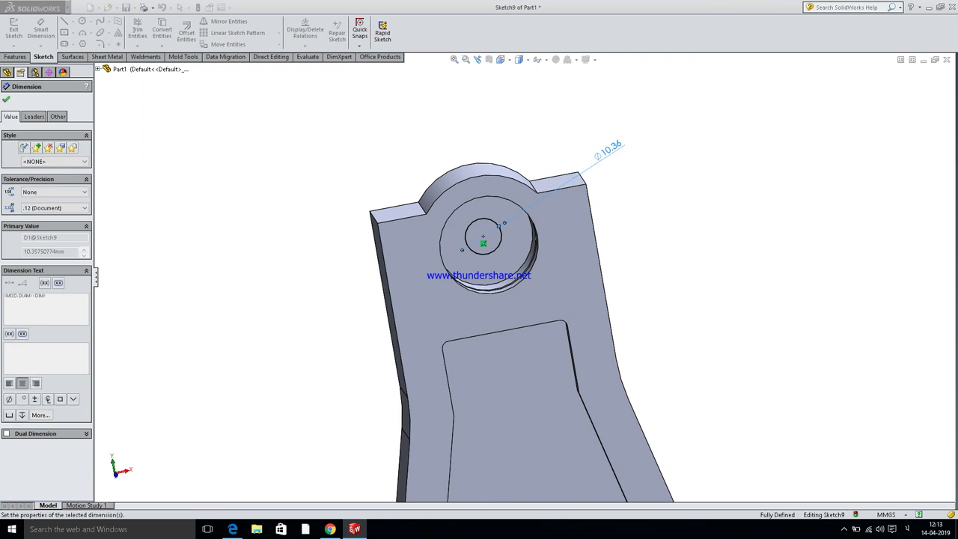
{"action": "key", "text": "Escape"}
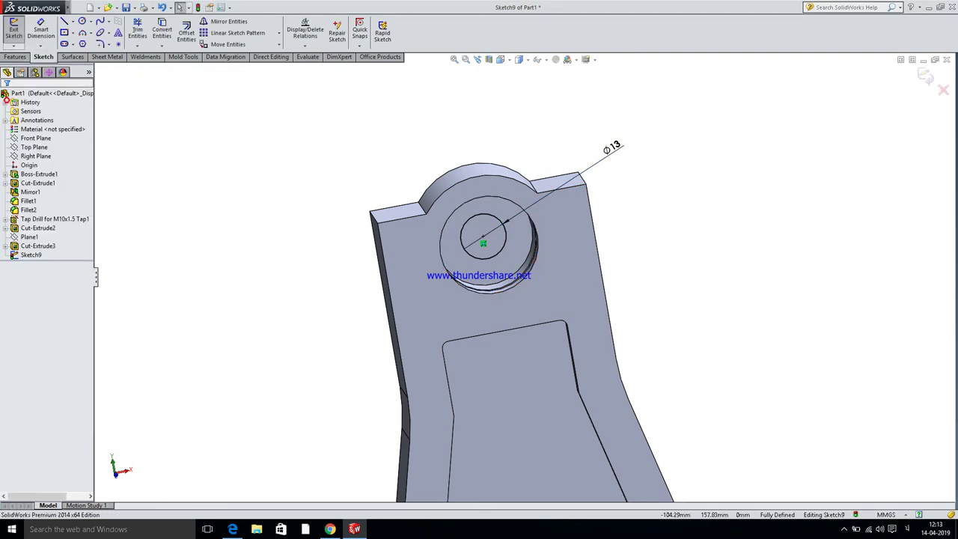
{"action": "left_click", "coordinate": [15, 56]}
{"action": "left_click", "coordinate": [150, 33]}
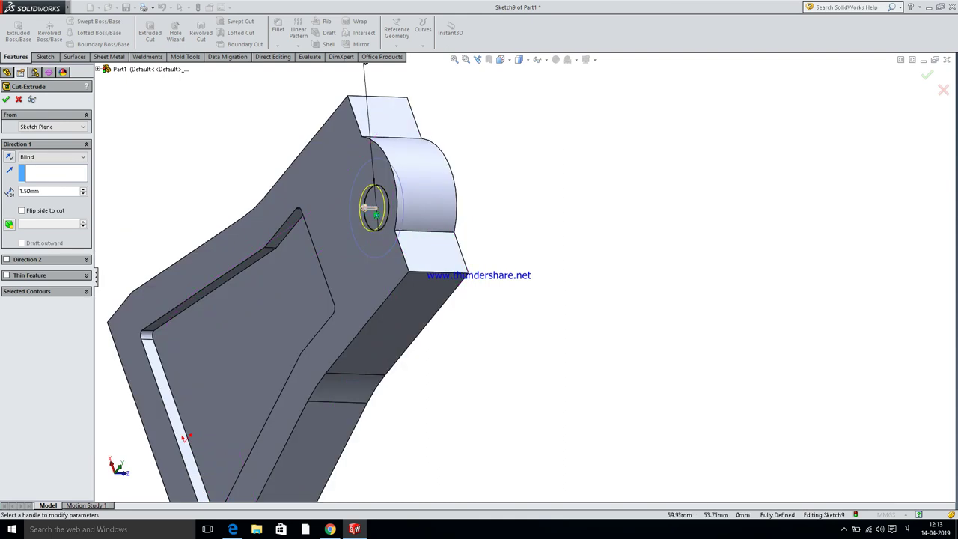
Cut the Ø13 circle Up To Surface on the opposite face, then view it isometrically.
{"action": "left_click", "coordinate": [72, 156]}
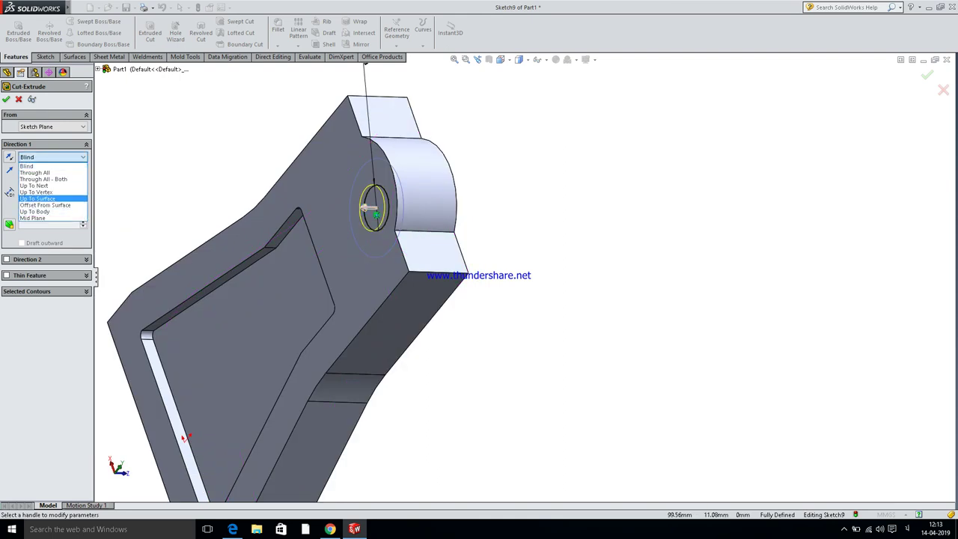
{"action": "left_click", "coordinate": [37, 198]}
{"action": "left_click", "coordinate": [361, 272]}
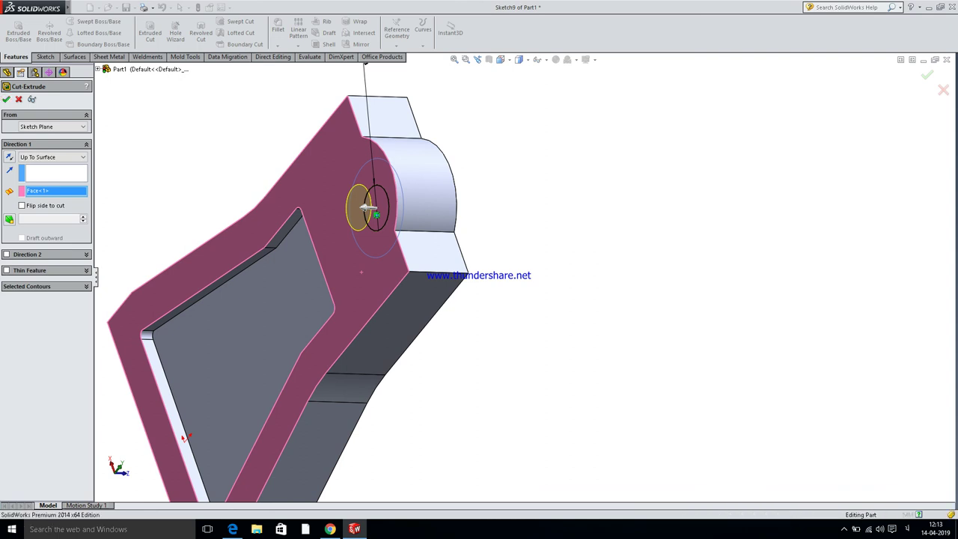
{"action": "left_click", "coordinate": [6, 99]}
{"action": "key", "text": "f"}
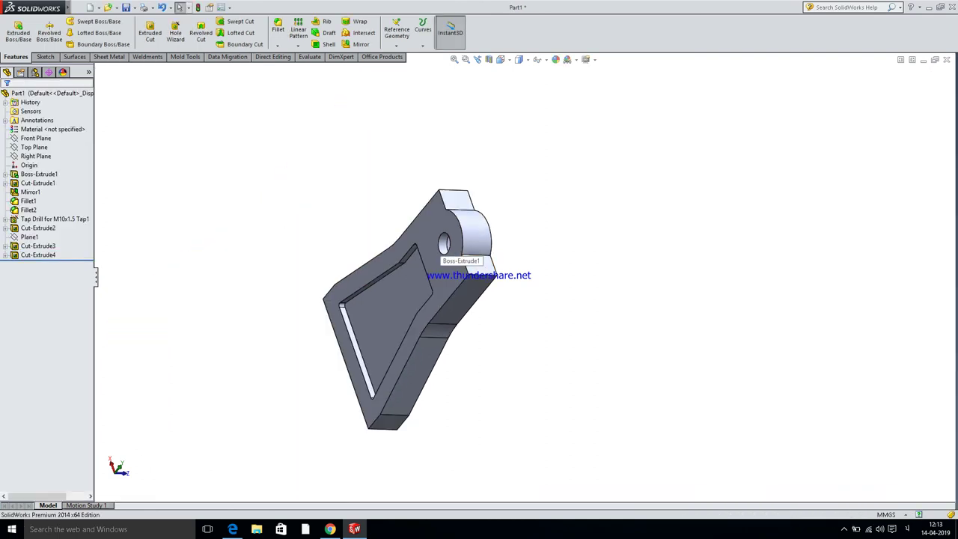
{"action": "key", "text": "ctrl+1"}
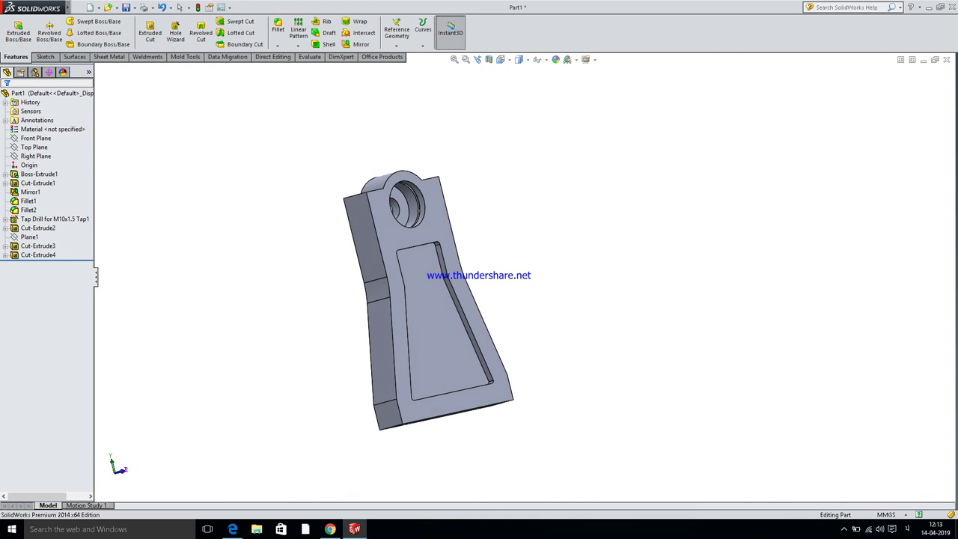
{"action": "key", "text": "ctrl+7"}
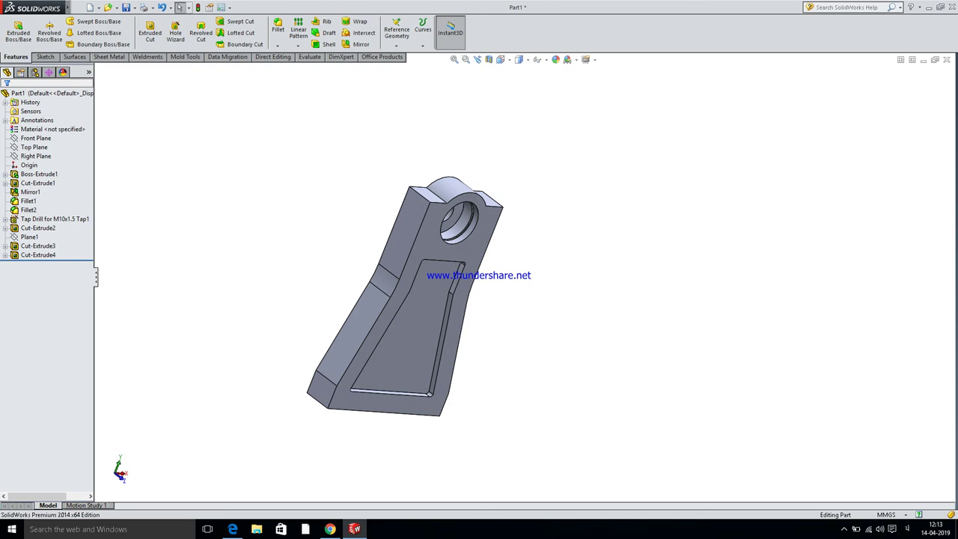
Select the Material entry in the feature tree.
{"action": "left_click", "coordinate": [53, 129]}
{"action": "key", "text": "Escape"}
{"action": "left_click", "coordinate": [52, 129]}
Open the Edit Material dialog, checking the drawing for the material spec.
{"action": "right_click", "coordinate": [37, 128]}
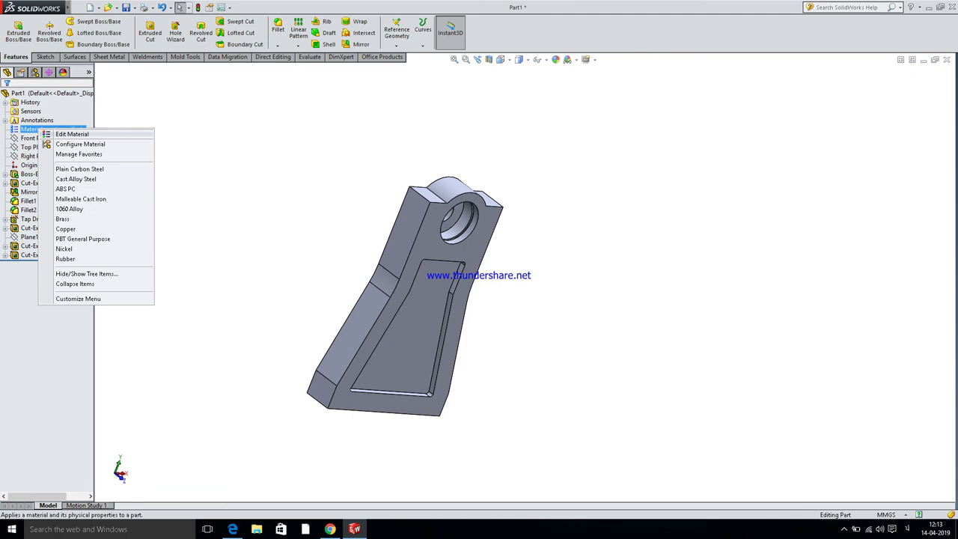
{"action": "left_click", "coordinate": [58, 132]}
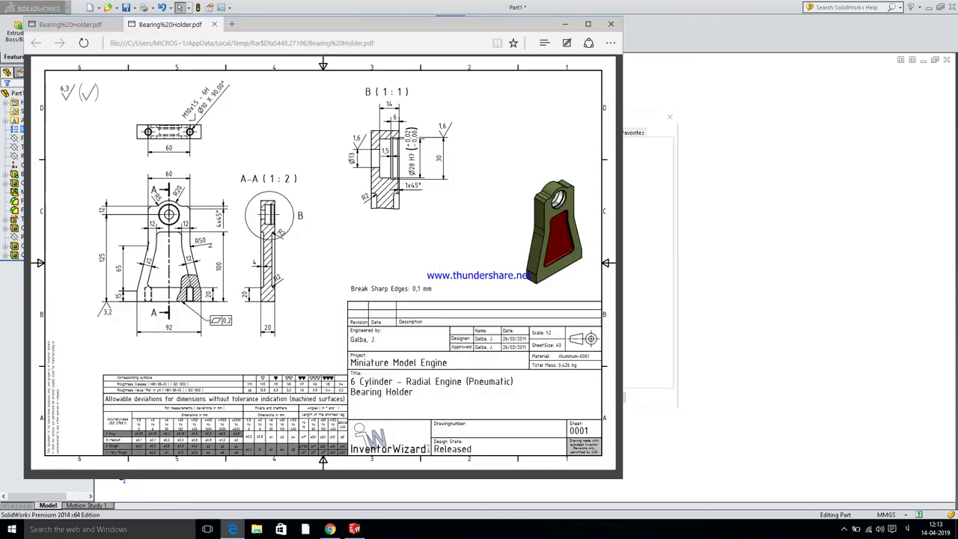
{"action": "left_click", "coordinate": [232, 529]}
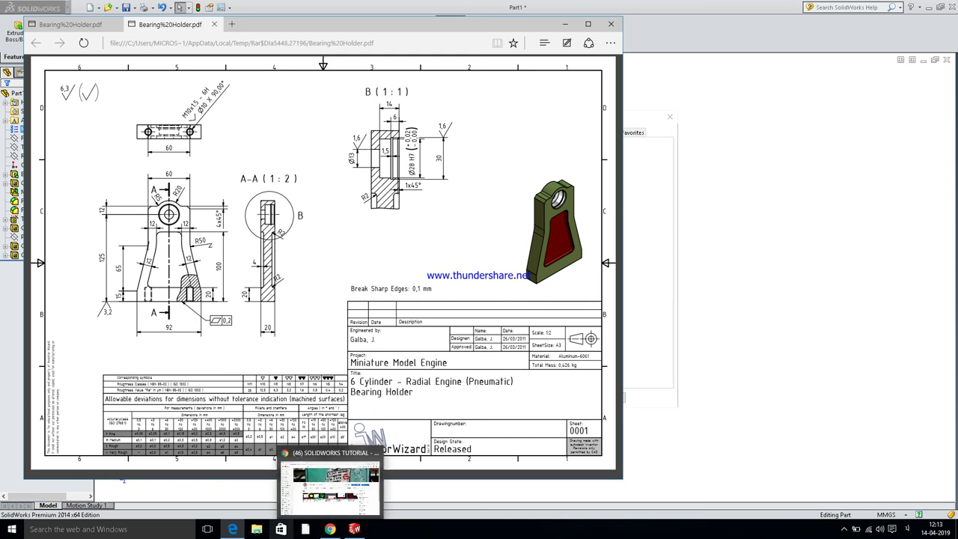
{"action": "left_click", "coordinate": [233, 529]}
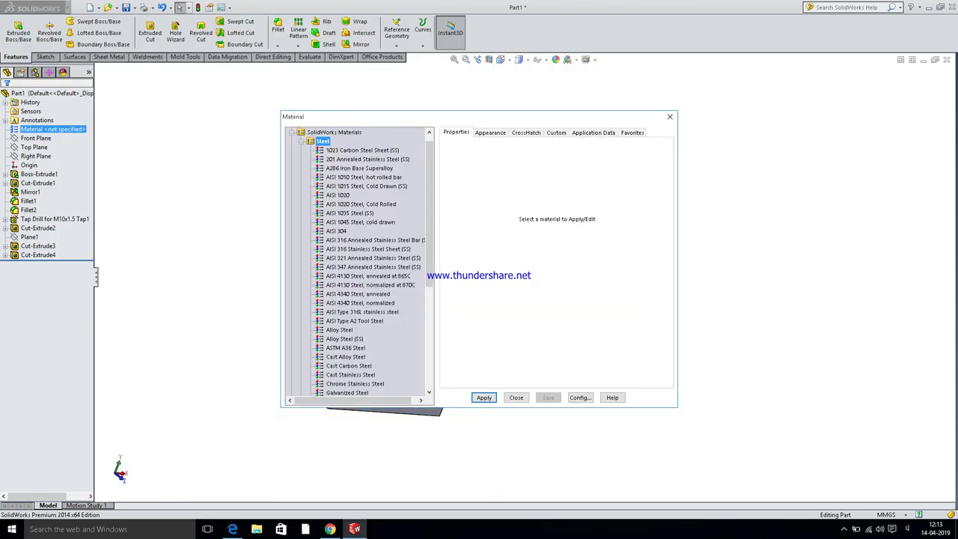
{"action": "scroll", "coordinate": [361, 261], "scroll_direction": "down", "scroll_amount": 2}
{"action": "scroll", "coordinate": [362, 262], "scroll_direction": "down", "scroll_amount": 2}
{"action": "scroll", "coordinate": [362, 262], "scroll_direction": "down", "scroll_amount": 2}
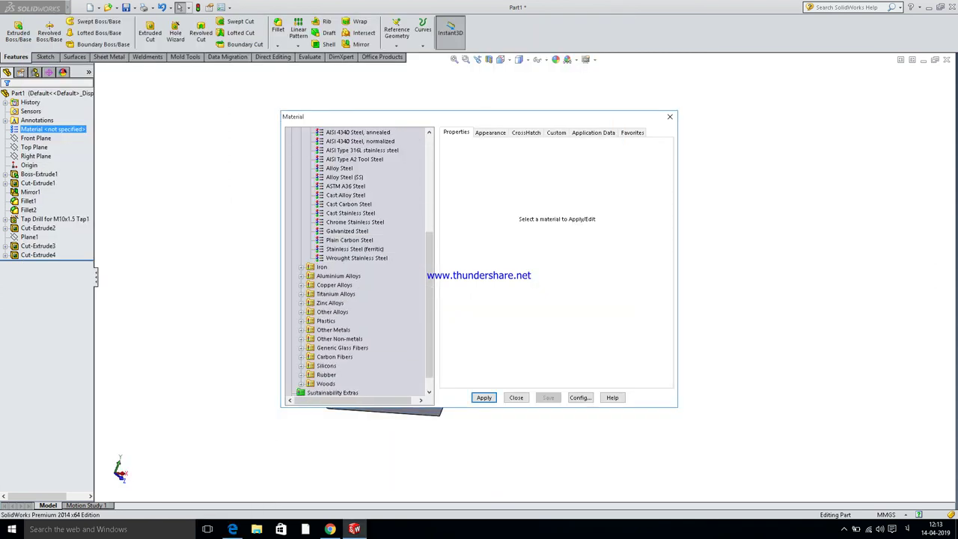
Apply 6061 Alloy from Aluminium Alloys and close the material dialog.
{"action": "left_click", "coordinate": [300, 275]}
{"action": "scroll", "coordinate": [299, 277], "scroll_direction": "down", "scroll_amount": 2}
{"action": "scroll", "coordinate": [299, 278], "scroll_direction": "down", "scroll_amount": 2}
{"action": "scroll", "coordinate": [299, 278], "scroll_direction": "down", "scroll_amount": 2}
{"action": "scroll", "coordinate": [361, 262], "scroll_direction": "down", "scroll_amount": 4}
{"action": "scroll", "coordinate": [361, 262], "scroll_direction": "down", "scroll_amount": 3}
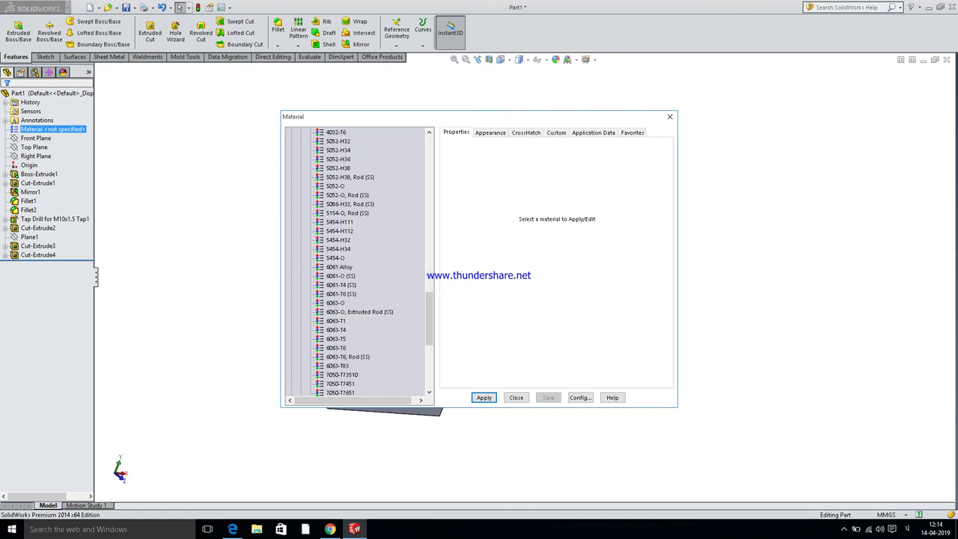
{"action": "left_click", "coordinate": [329, 276]}
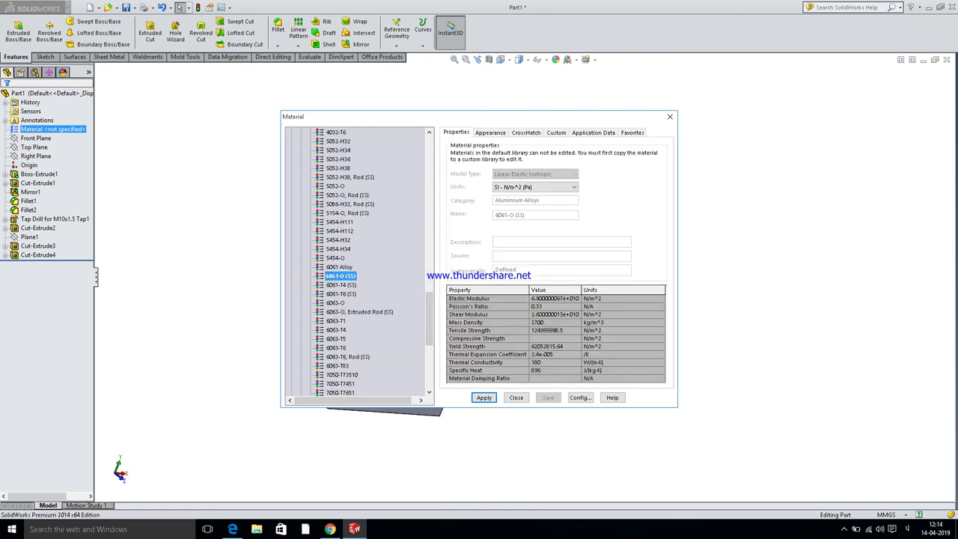
{"action": "left_click", "coordinate": [342, 267]}
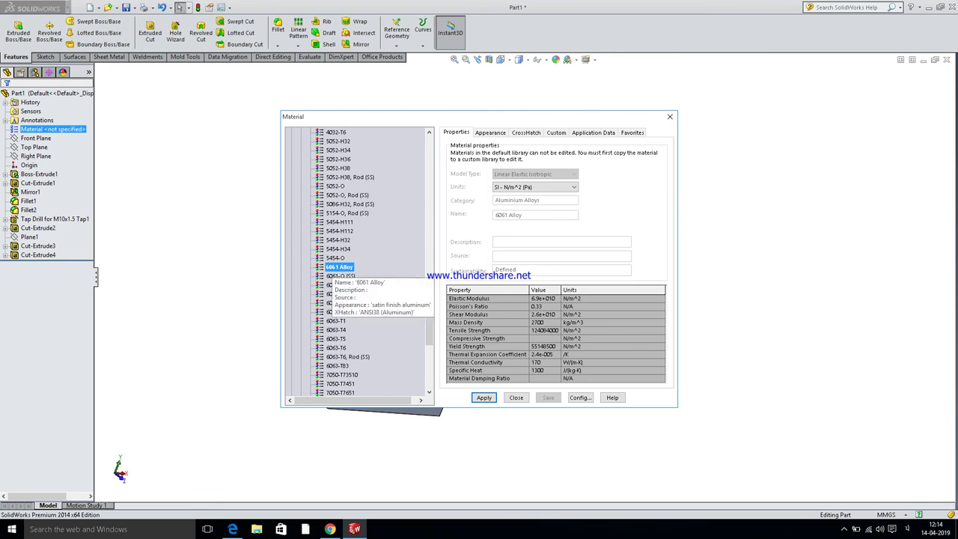
{"action": "left_click", "coordinate": [483, 397]}
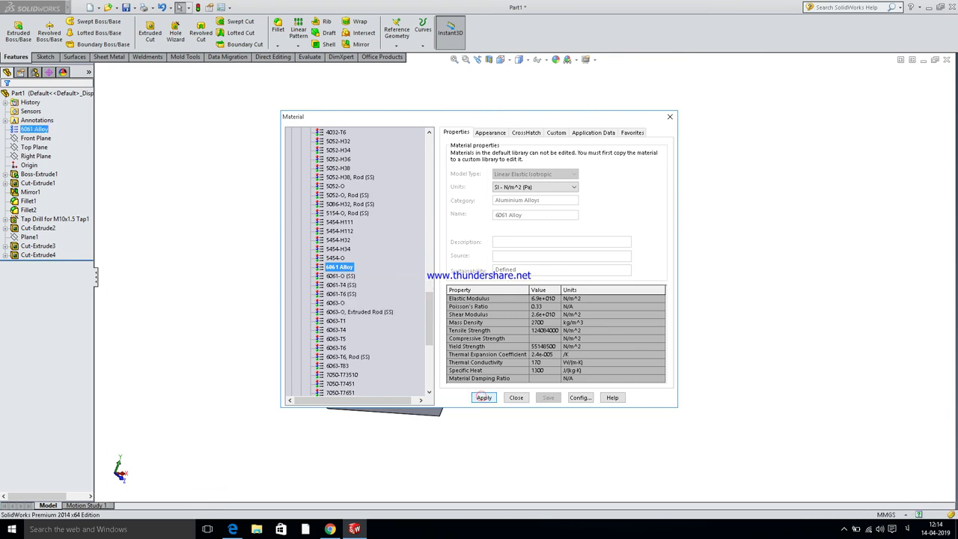
{"action": "left_click", "coordinate": [516, 397]}
{"action": "key", "text": "ctrl+1"}
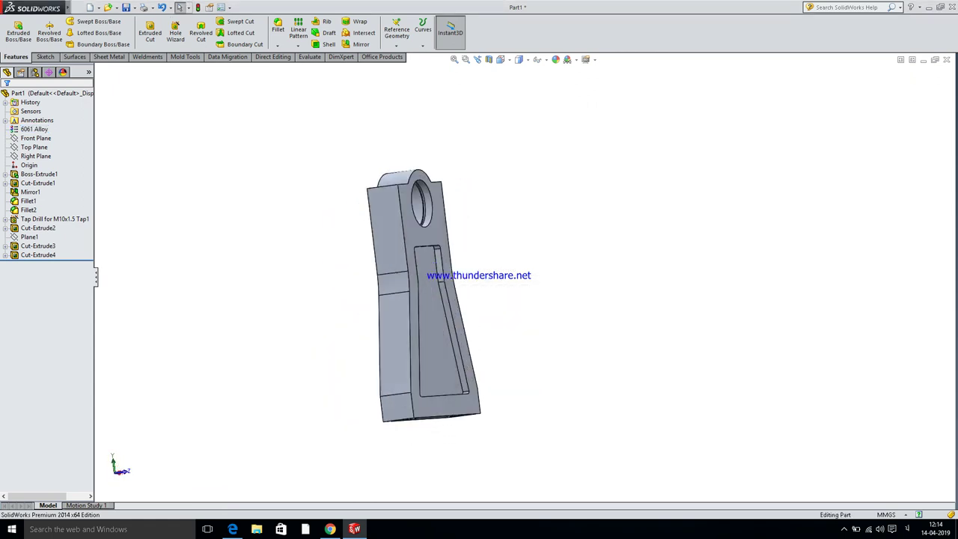
Apply medium grey (RGB 128, 128, 128) to the whole part, then view it from the front.
{"action": "left_click", "coordinate": [555, 59]}
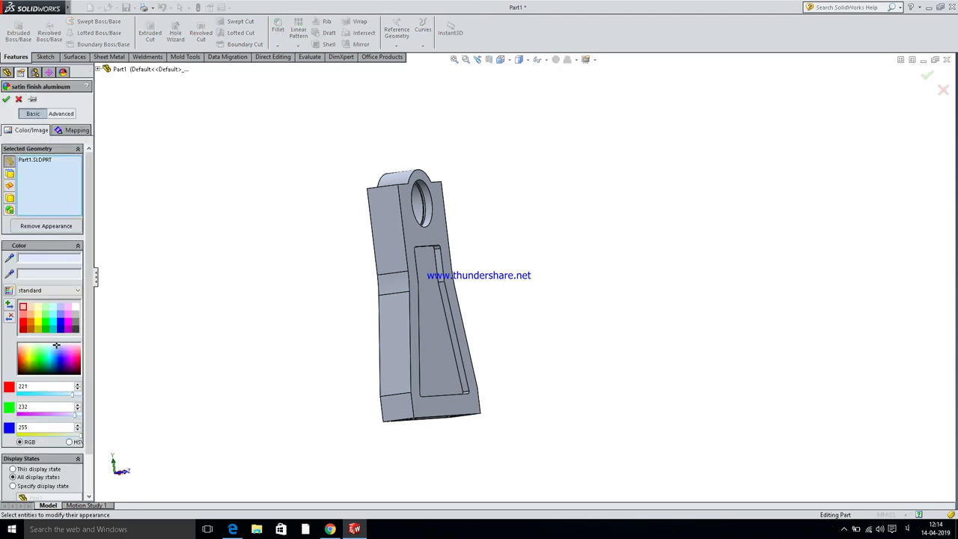
{"action": "left_click", "coordinate": [75, 314]}
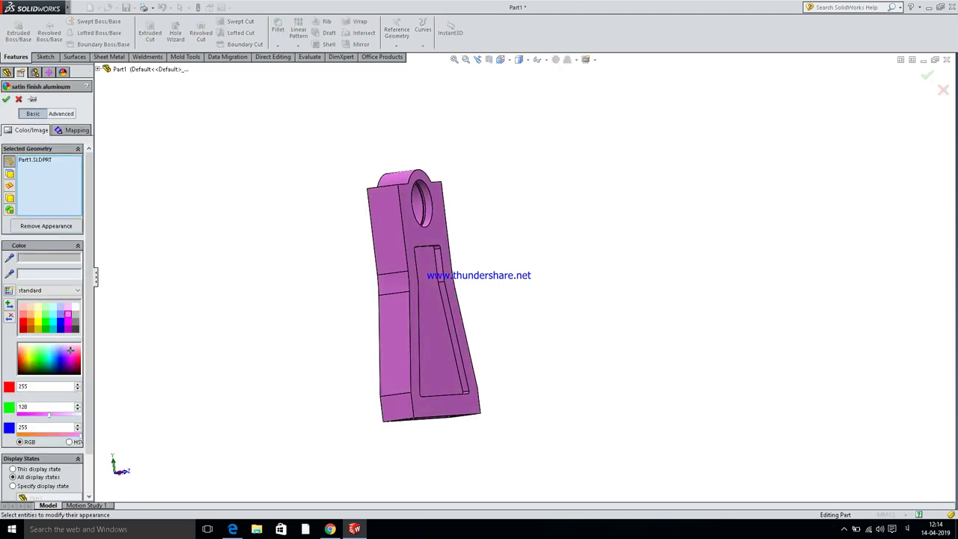
{"action": "left_click", "coordinate": [74, 323]}
{"action": "mouse_move", "coordinate": [479, 299]}
{"action": "middle_mouse_down"}
{"action": "mouse_move", "coordinate": [449, 314]}
{"action": "mouse_move", "coordinate": [494, 299]}
{"action": "mouse_move", "coordinate": [479, 284]}
{"action": "middle_mouse_up"}
{"action": "mouse_move", "coordinate": [434, 307]}
{"action": "middle_mouse_down"}
{"action": "mouse_move", "coordinate": [411, 292]}
{"action": "mouse_move", "coordinate": [426, 284]}
{"action": "middle_mouse_up"}
{"action": "key", "text": "ctrl+1"}
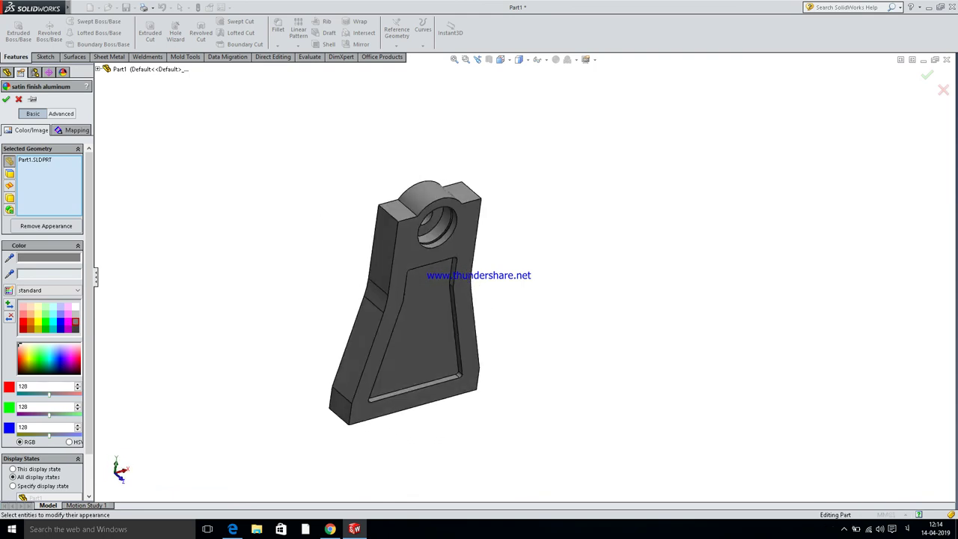